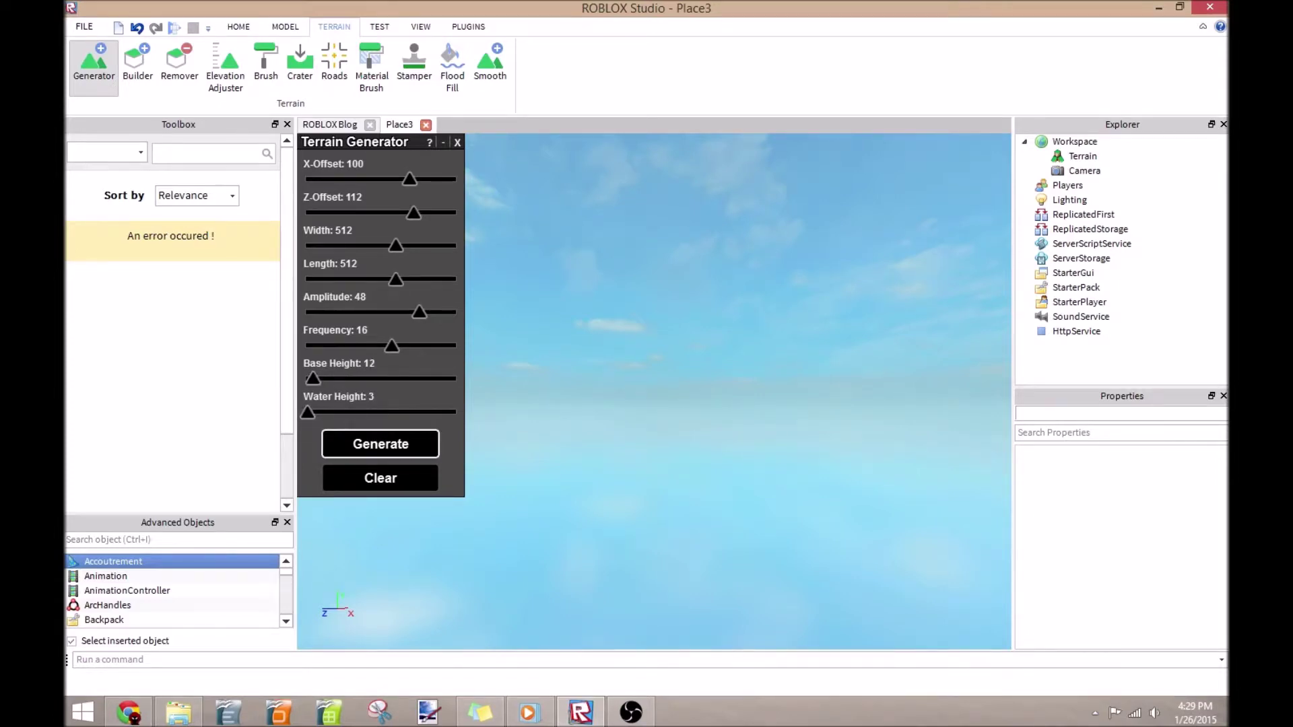
- Generate a 512 by 512 terrain with amplitude 48, frequency 16, base height 12 and water height 3
{"action": "left_click", "coordinate": [380, 444]}
{"action": "left_click", "coordinate": [604, 417]}
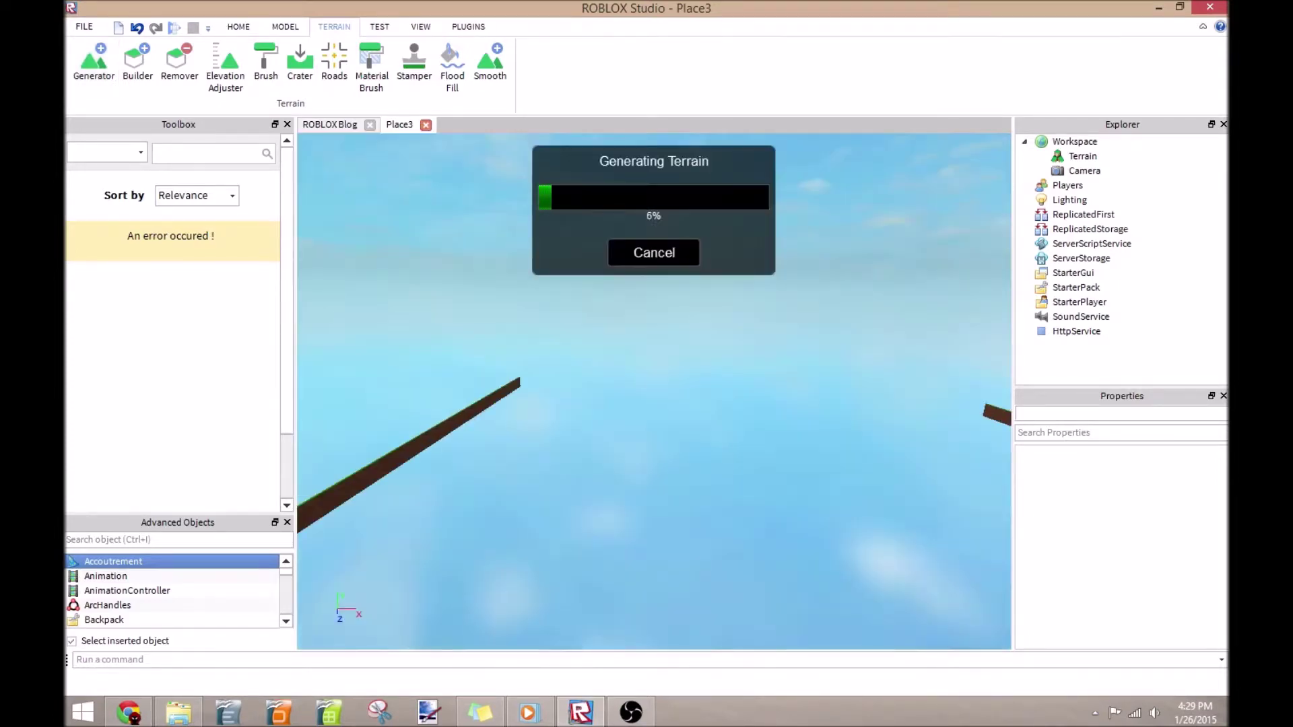
{"action": "right_click_drag", "start_coordinate": [605, 417], "coordinate": [552, 303]}
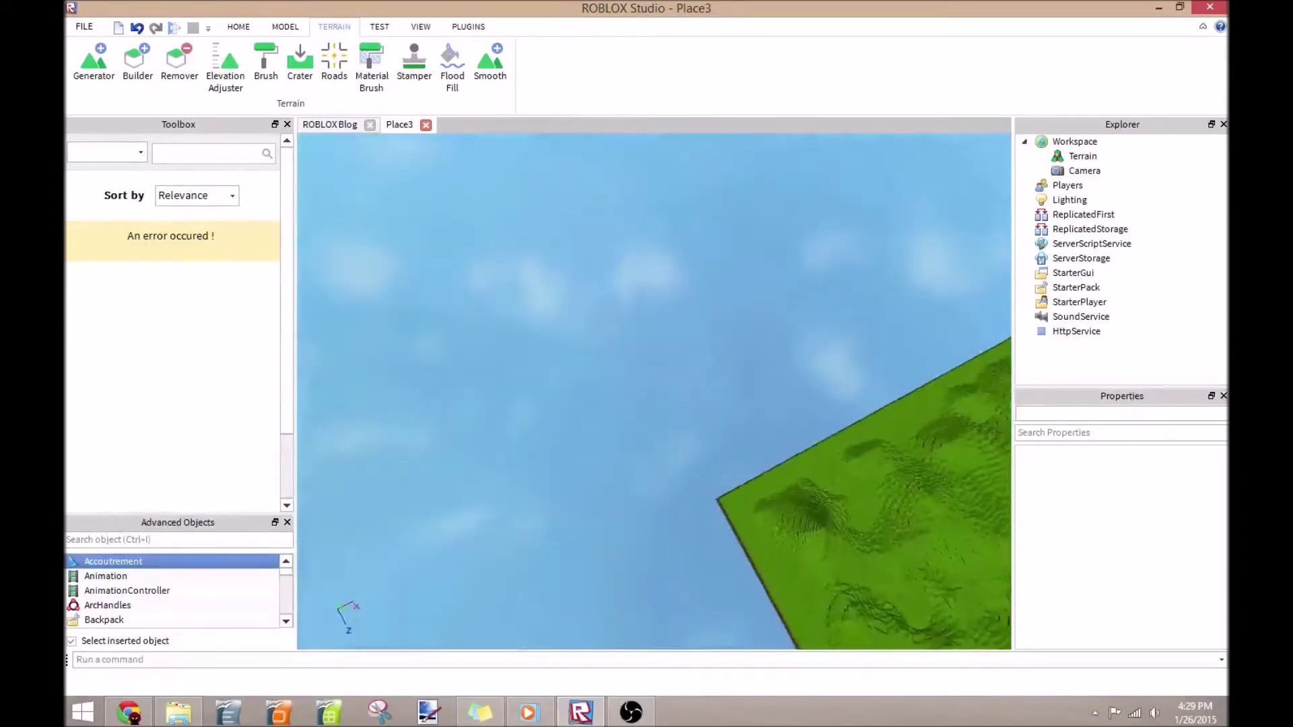
- Convert the generated voxel terrain to smooth terrain with the Smooth tool
{"action": "key", "text": "w"}
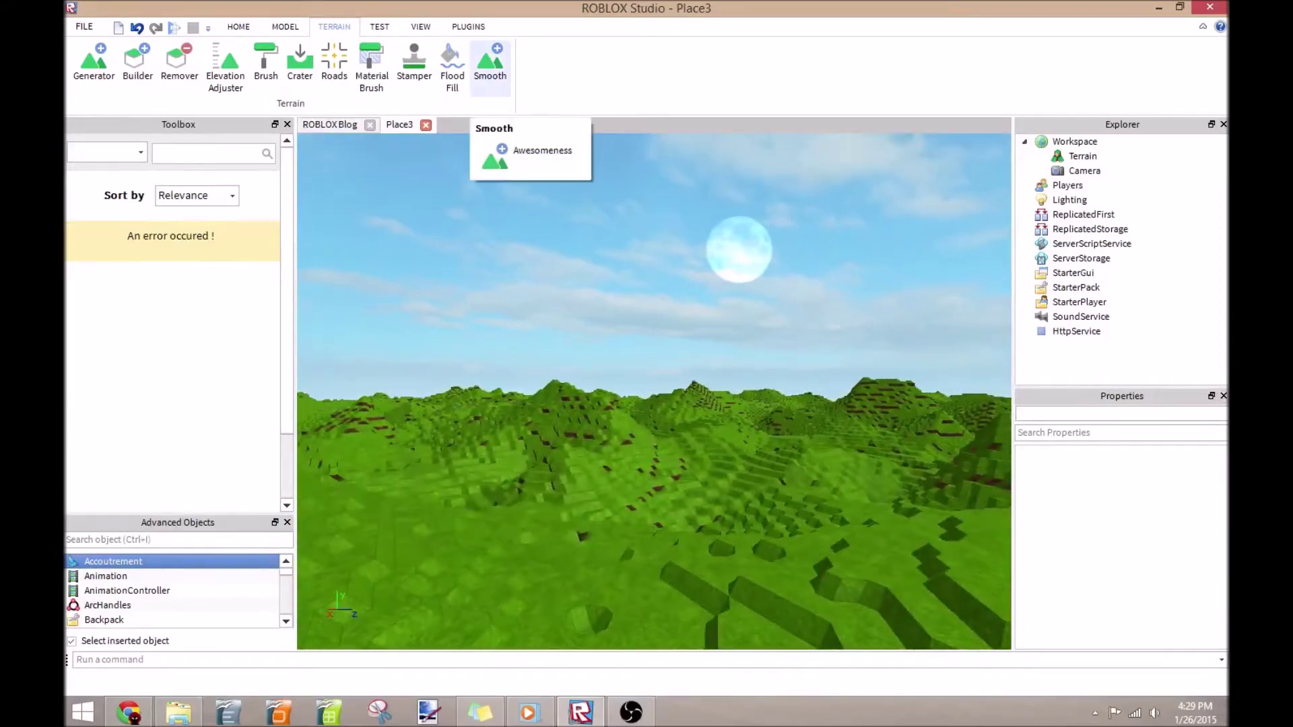
{"action": "left_click", "coordinate": [489, 64]}
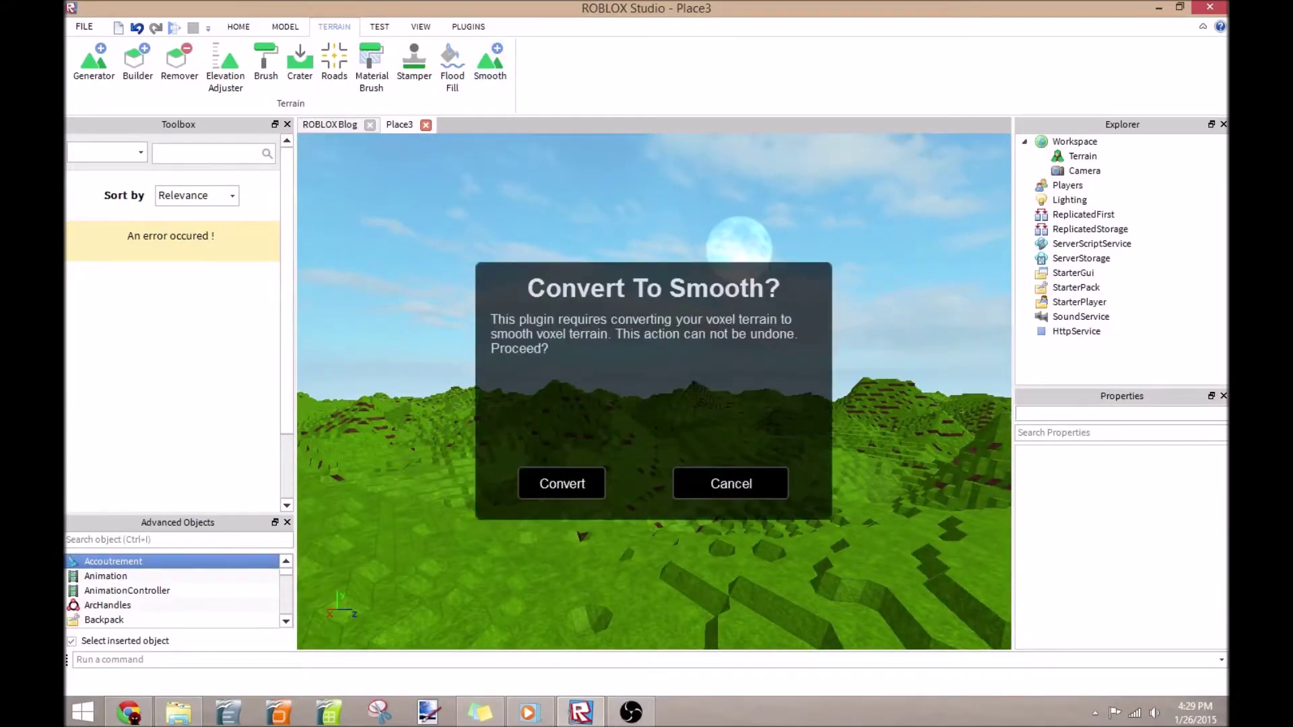
{"action": "left_click", "coordinate": [562, 484]}
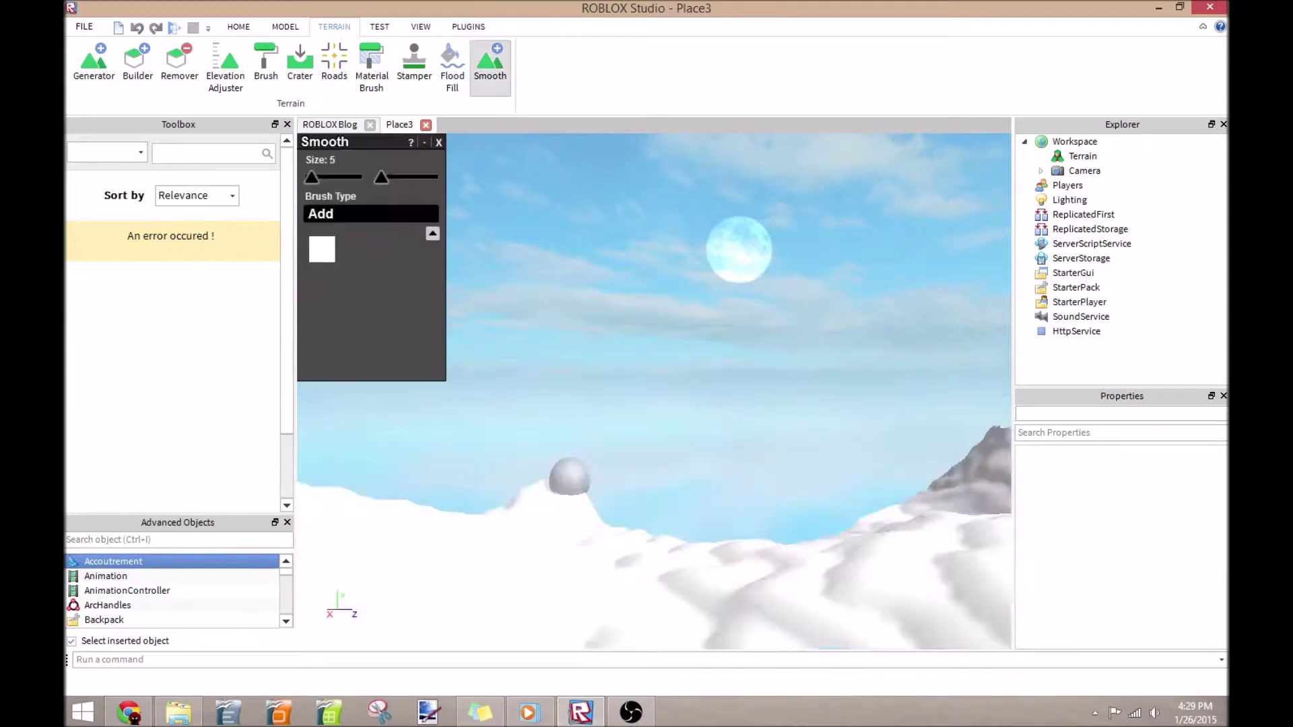
- Examine the converted smooth terrain by flying over its hills and valleys
{"action": "mouse_move", "coordinate": [653, 391]}
{"action": "right_mouse_down"}
{"action": "mouse_move", "coordinate": [633, 316]}
{"action": "mouse_move", "coordinate": [636, 418]}
{"action": "mouse_move", "coordinate": [663, 410]}
{"action": "mouse_move", "coordinate": [677, 387]}
{"action": "right_mouse_up"}
{"action": "key", "text": "w"}
{"action": "right_click_drag", "start_coordinate": [692, 219], "coordinate": [616, 218]}
{"action": "key", "text": "w"}
{"action": "right_click_drag", "start_coordinate": [673, 309], "coordinate": [781, 317]}
{"action": "key", "text": "w"}
{"action": "mouse_move", "coordinate": [762, 252]}
{"action": "right_mouse_down"}
{"action": "mouse_move", "coordinate": [694, 248]}
{"action": "mouse_move", "coordinate": [746, 259]}
{"action": "mouse_move", "coordinate": [747, 245]}
{"action": "mouse_move", "coordinate": [820, 240]}
{"action": "mouse_move", "coordinate": [868, 270]}
{"action": "mouse_move", "coordinate": [909, 235]}
{"action": "mouse_move", "coordinate": [976, 239]}
{"action": "mouse_move", "coordinate": [922, 260]}
{"action": "mouse_move", "coordinate": [888, 246]}
{"action": "mouse_move", "coordinate": [794, 248]}
{"action": "mouse_move", "coordinate": [899, 270]}
{"action": "mouse_move", "coordinate": [980, 235]}
{"action": "right_mouse_up"}
{"action": "key", "text": "w"}
{"action": "key", "text": "w"}
{"action": "key", "text": "s"}
{"action": "key", "text": "w"}
{"action": "key", "text": "w"}
- Set the FogStart property of Lighting to 50
{"action": "left_click", "coordinate": [1069, 200]}
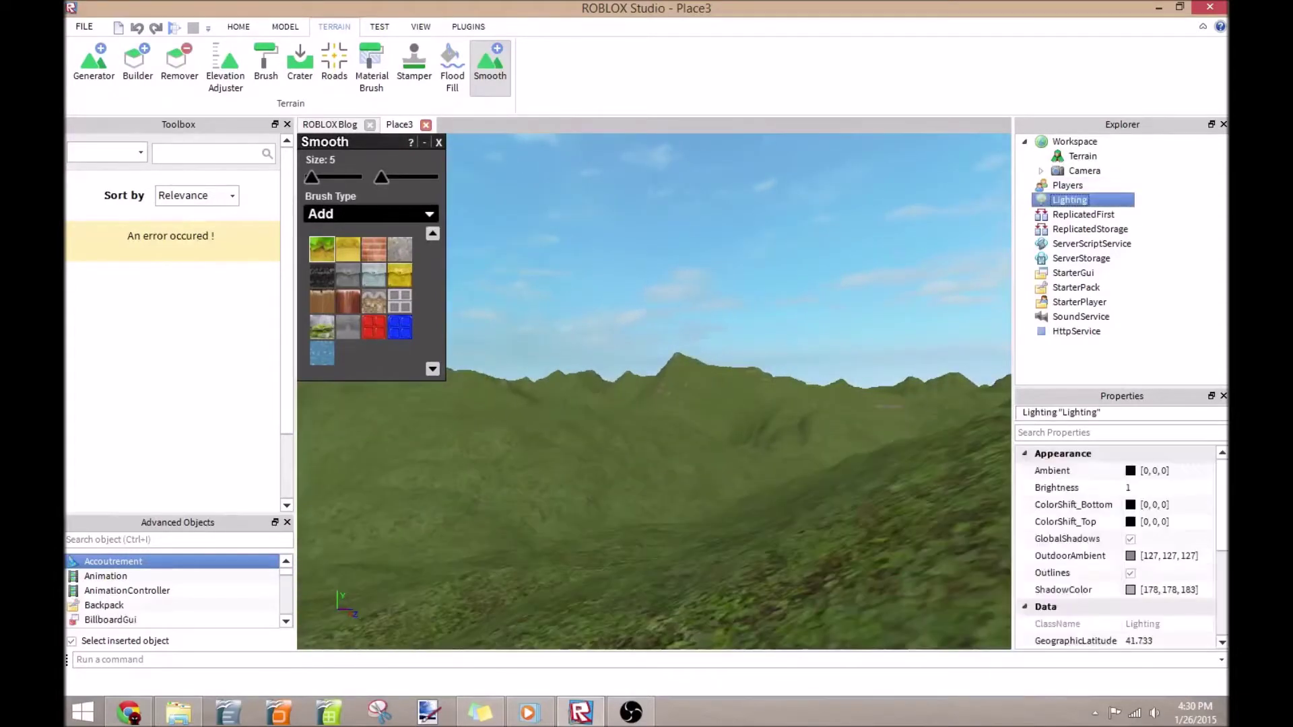
{"action": "scroll", "coordinate": [1111, 555], "scroll_direction": "down", "scroll_amount": 2}
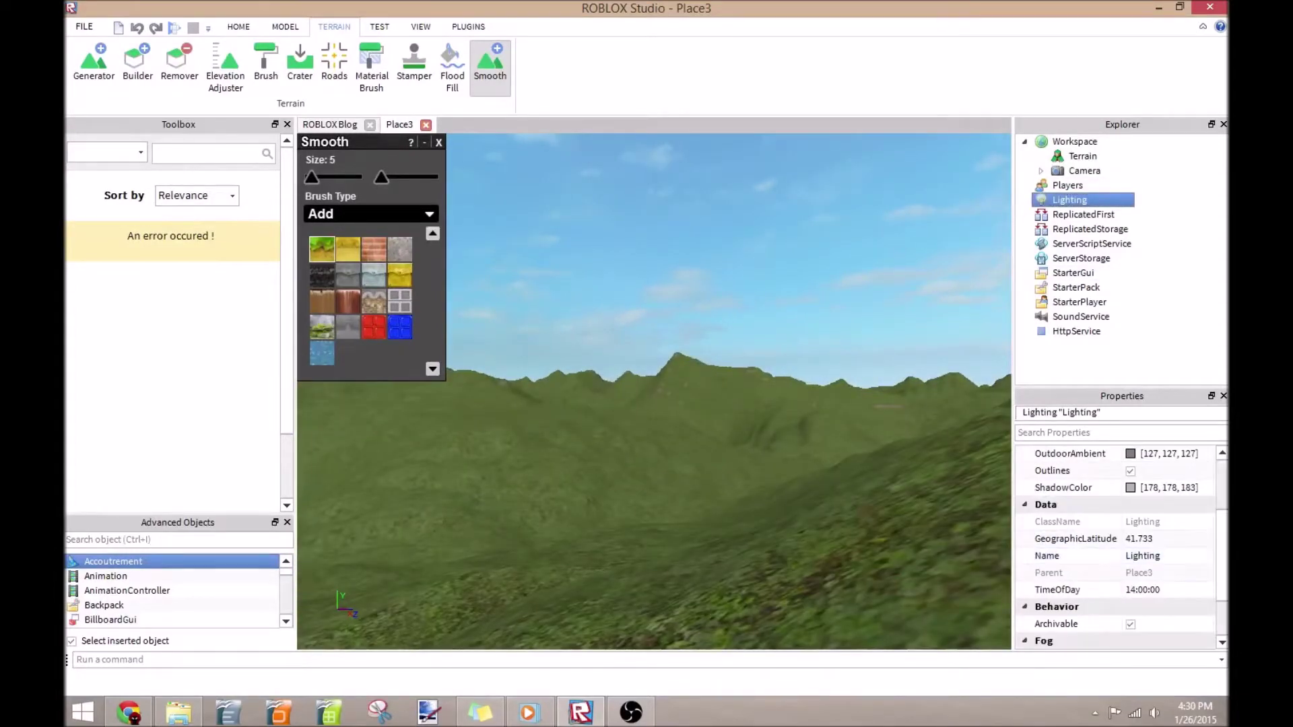
{"action": "scroll", "coordinate": [1144, 556], "scroll_direction": "down", "scroll_amount": 2}
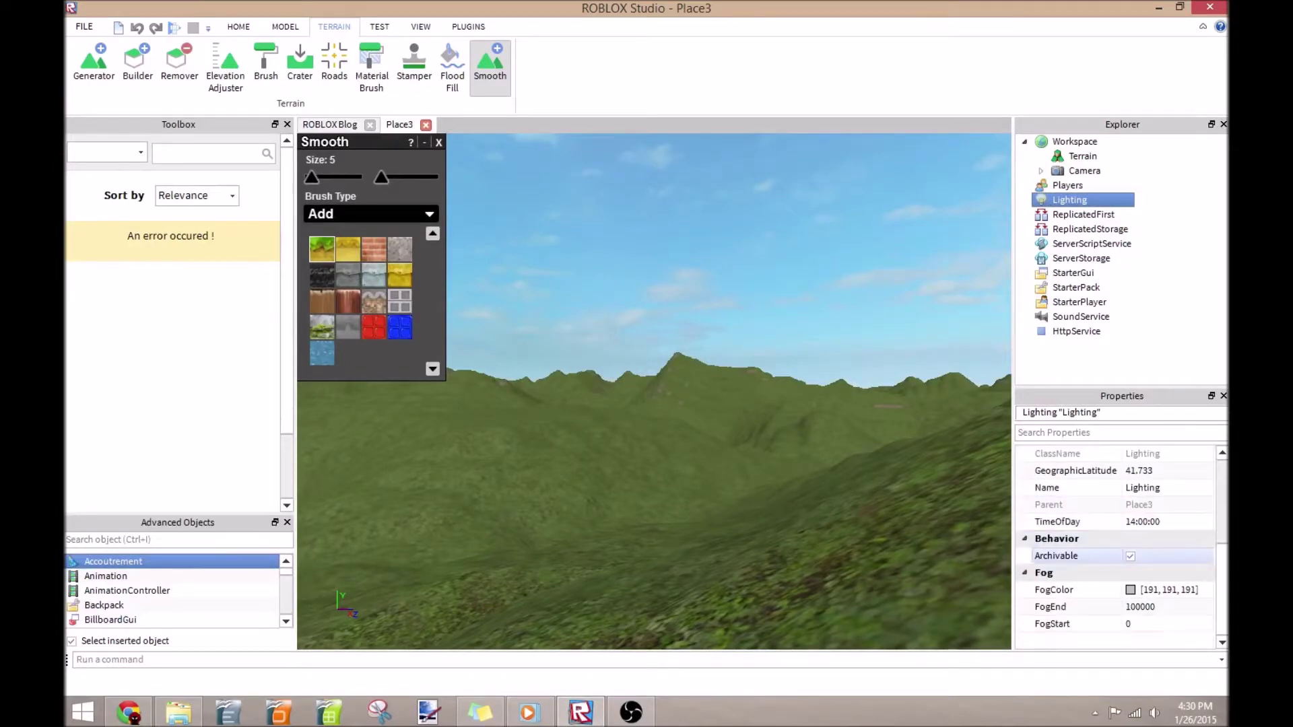
{"action": "left_click", "coordinate": [1144, 624]}
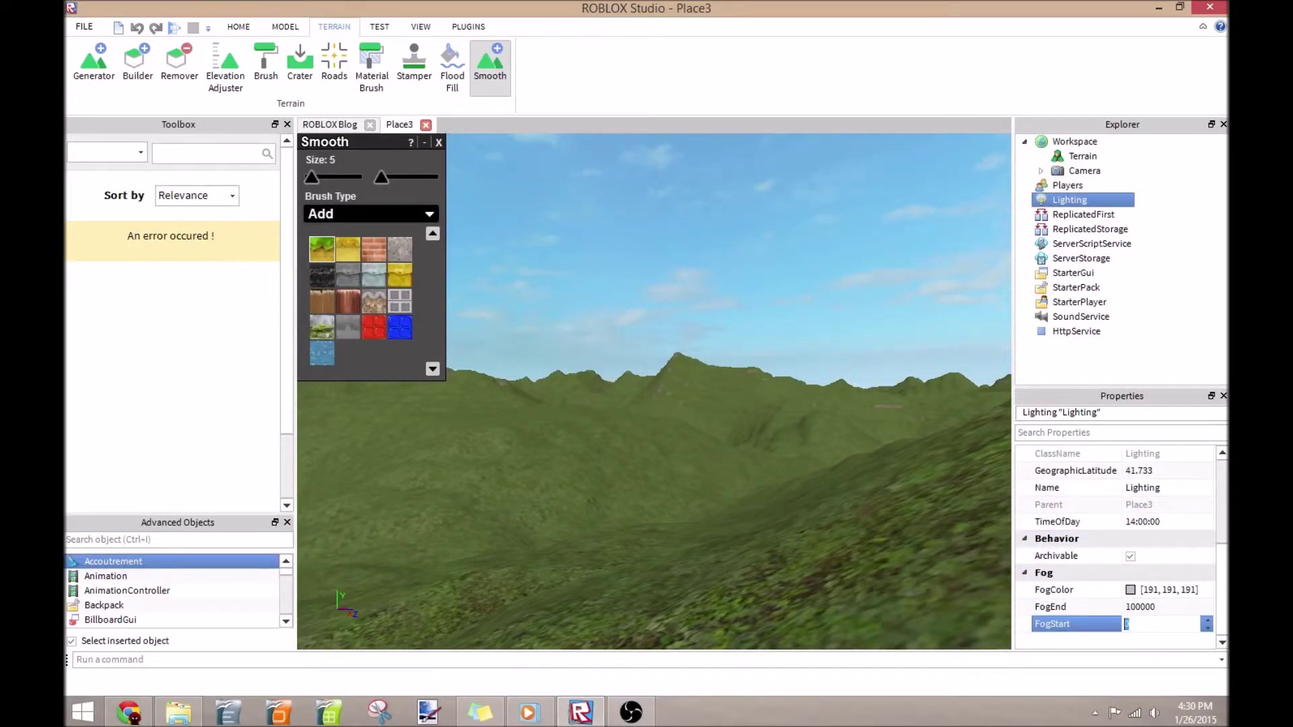
{"action": "type", "text": "50"}
{"action": "key", "text": "Return"}
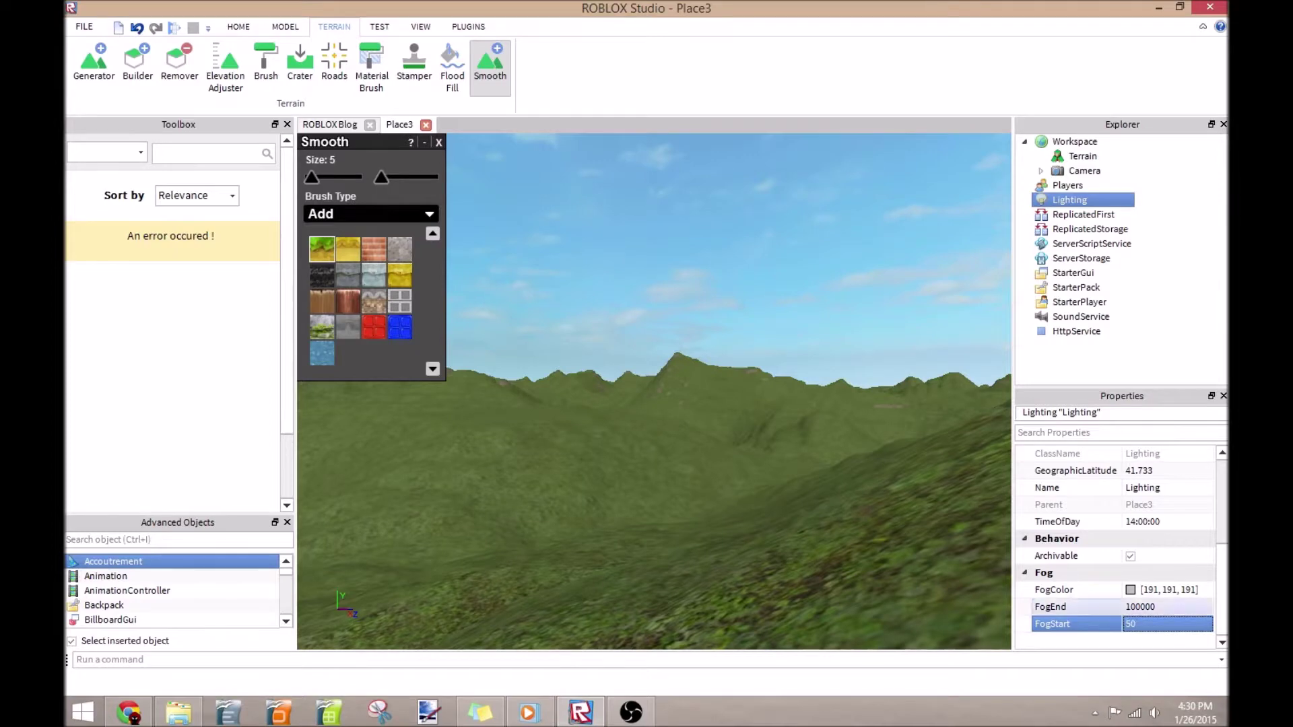
- Set the FogEnd property of Lighting to 250 and check the fog over the hills
{"action": "left_click", "coordinate": [1144, 607]}
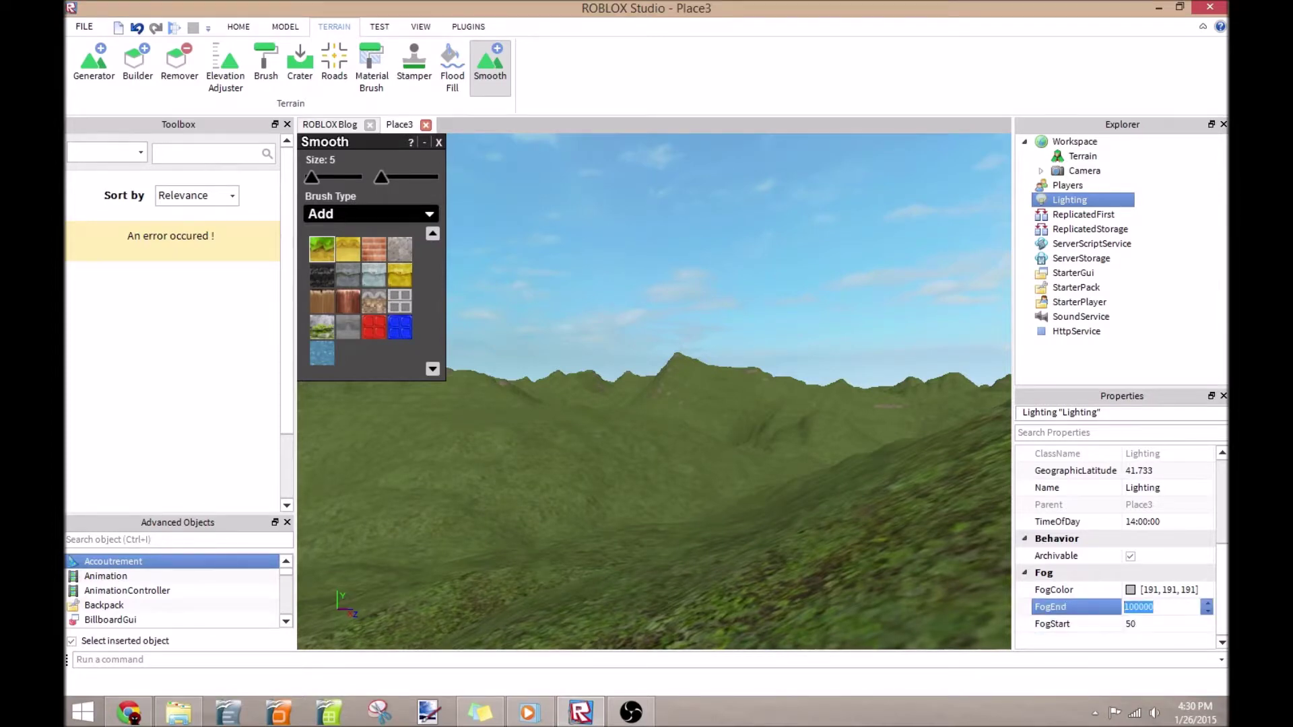
{"action": "key", "text": "Return"}
{"action": "key", "text": "Return"}
{"action": "type", "text": "250"}
{"action": "key", "text": "Return"}
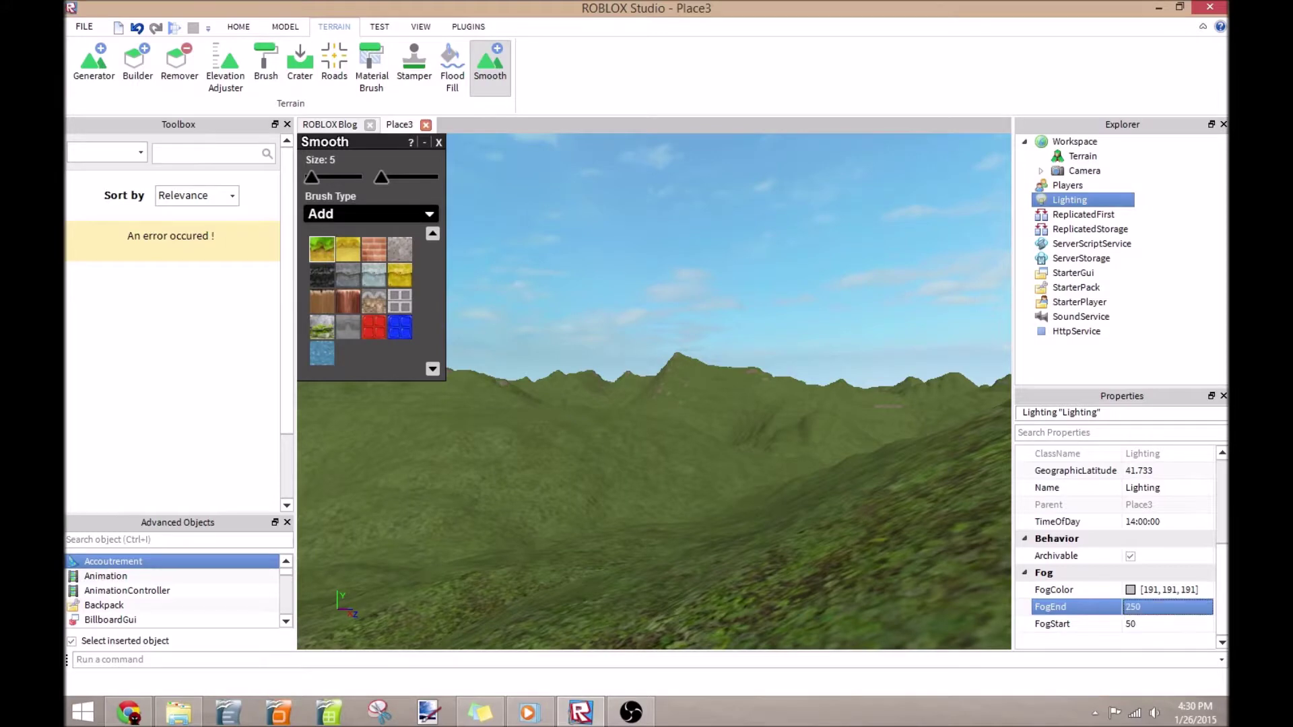
{"action": "key", "text": "w"}
{"action": "right_click_drag", "start_coordinate": [801, 435], "coordinate": [882, 462]}
{"action": "key", "text": "w"}
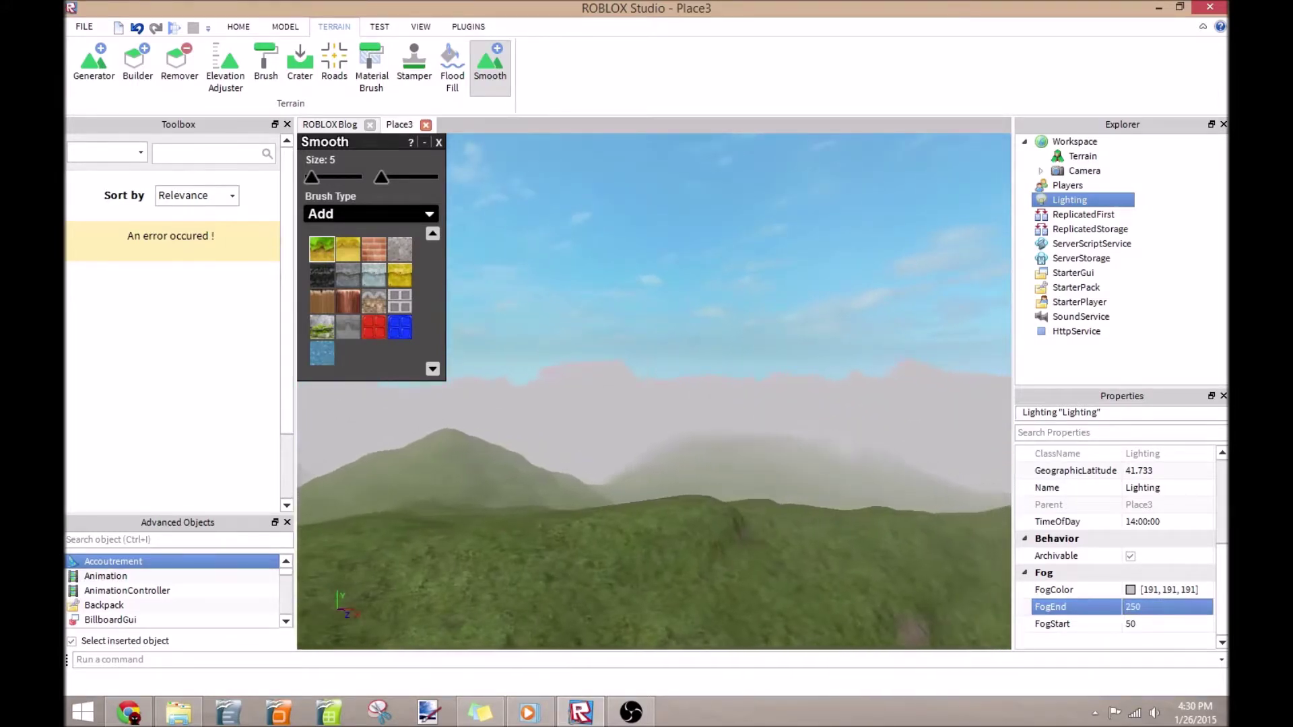
- Change the Lighting FogEnd value to 10000 and view the distant terrain
{"action": "left_click", "coordinate": [1150, 607]}
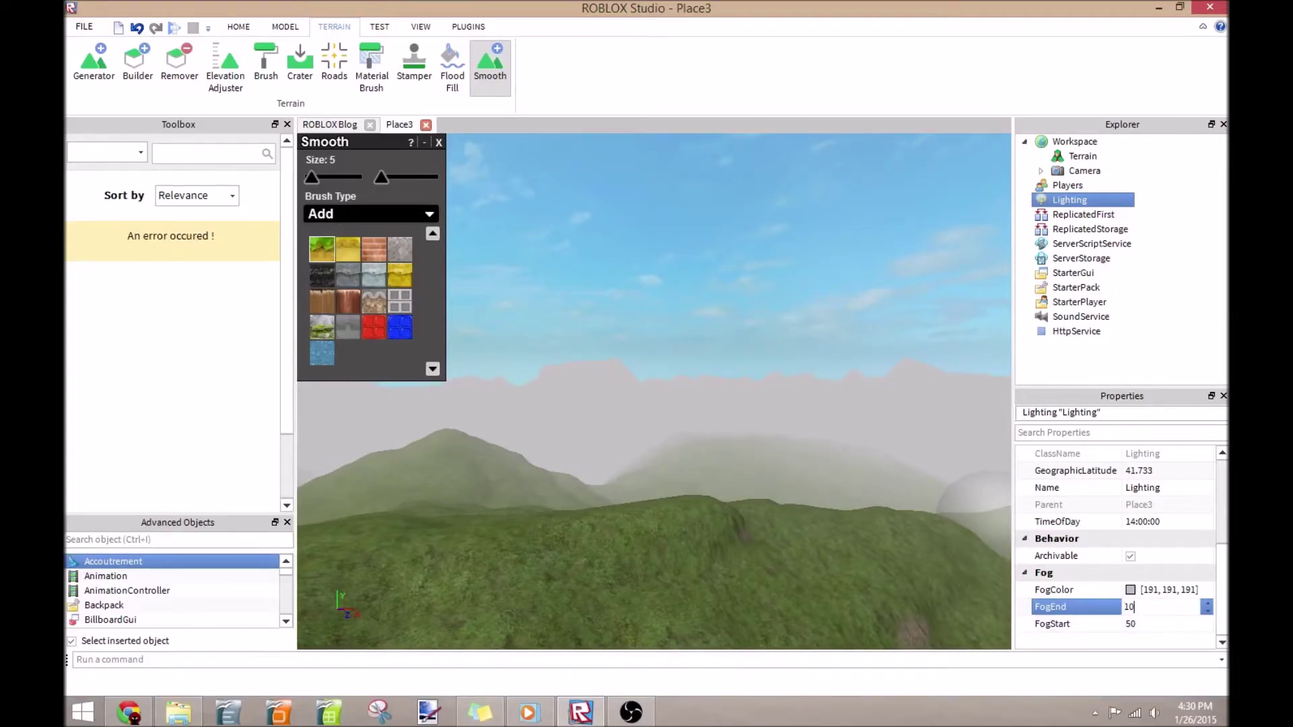
{"action": "type", "text": "10000"}
{"action": "key", "text": "Return"}
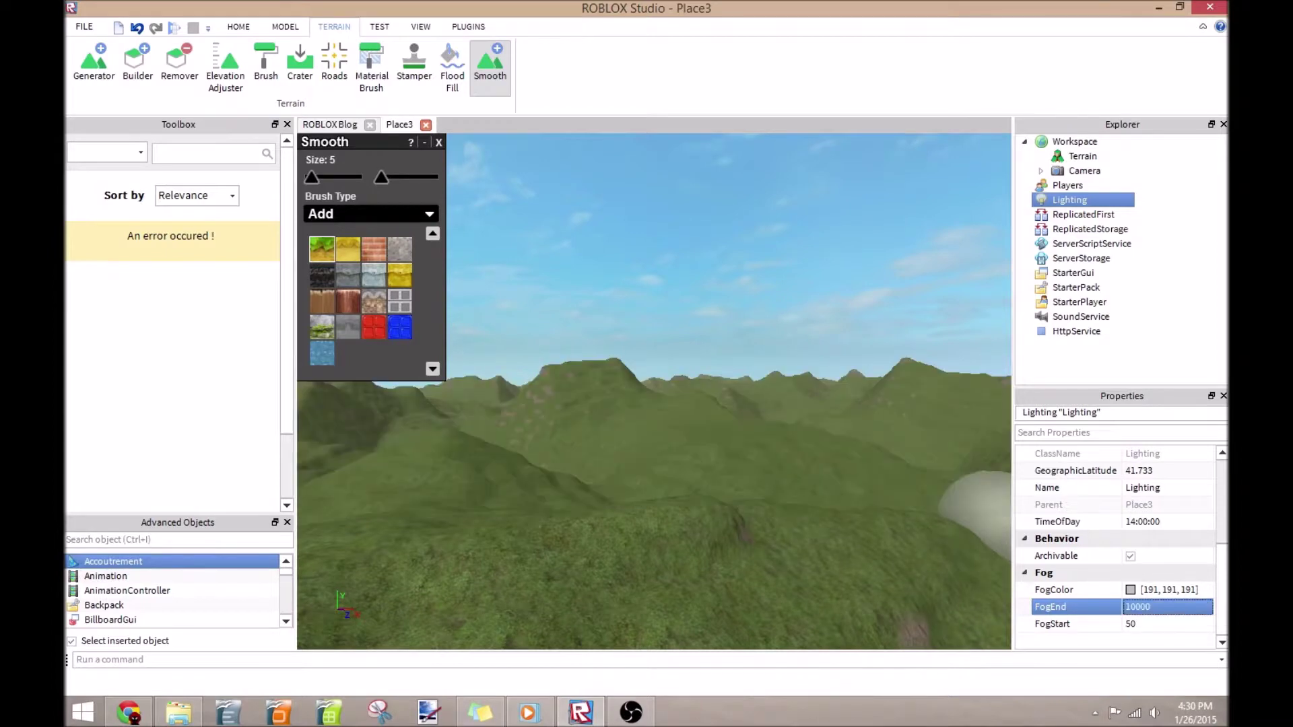
{"action": "right_click_drag", "start_coordinate": [785, 452], "coordinate": [784, 451]}
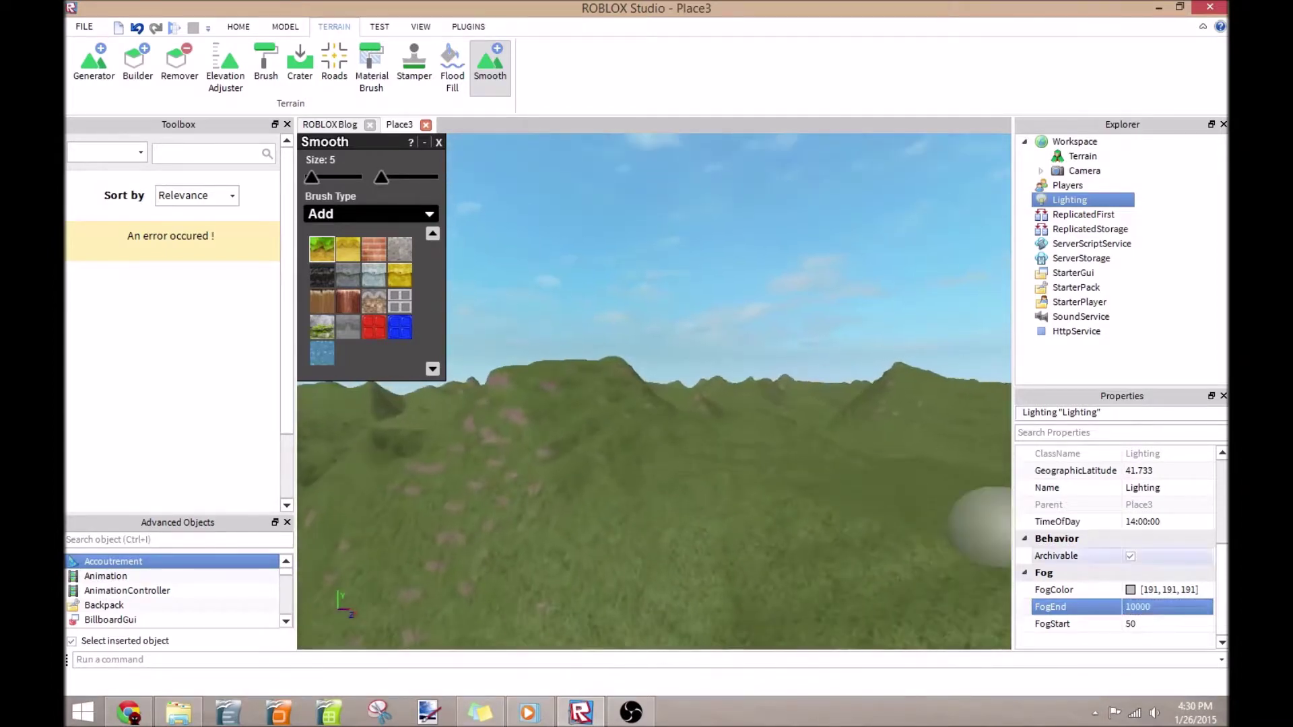
- Change the Lighting FogEnd value to 5000 and view the distant terrain
{"action": "left_click", "coordinate": [1158, 606]}
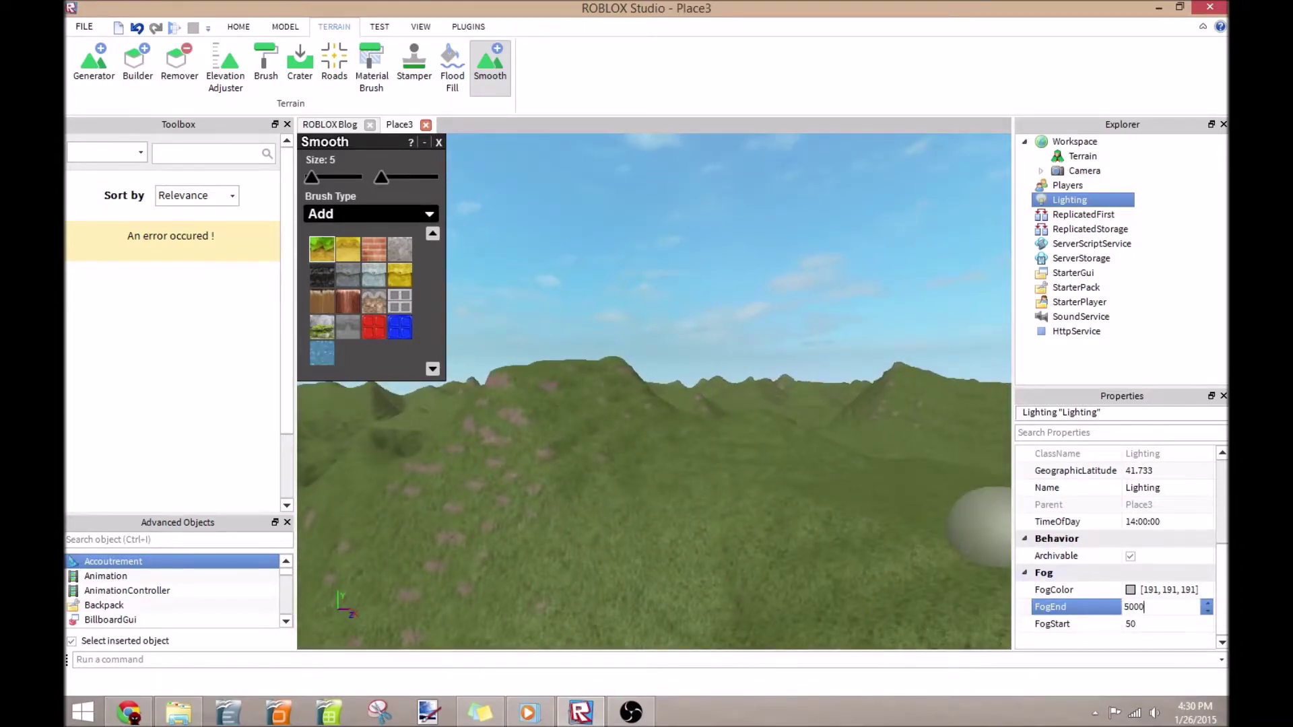
{"action": "key", "text": "Return"}
{"action": "right_click_drag", "start_coordinate": [807, 451], "coordinate": [814, 453]}
- Try a Lighting FogEnd value of 25000, then reduce it to 2500
{"action": "left_click", "coordinate": [1158, 607]}
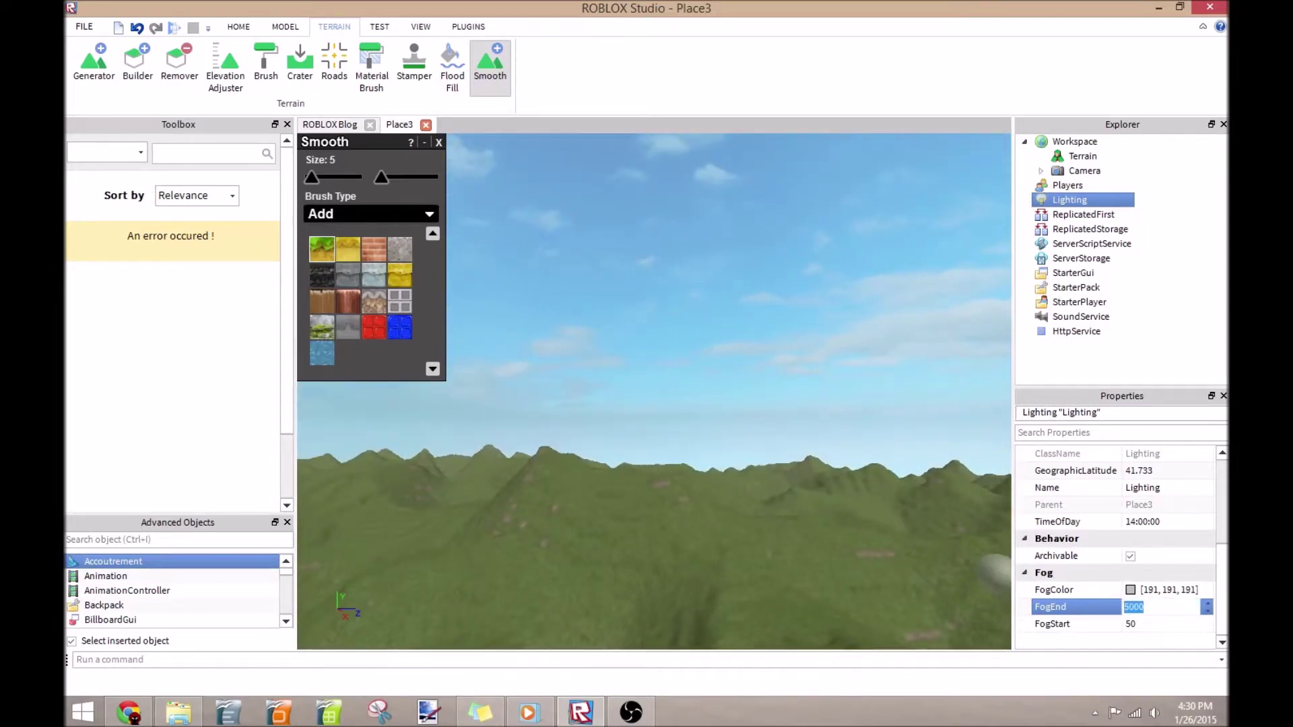
{"action": "key", "text": "Return"}
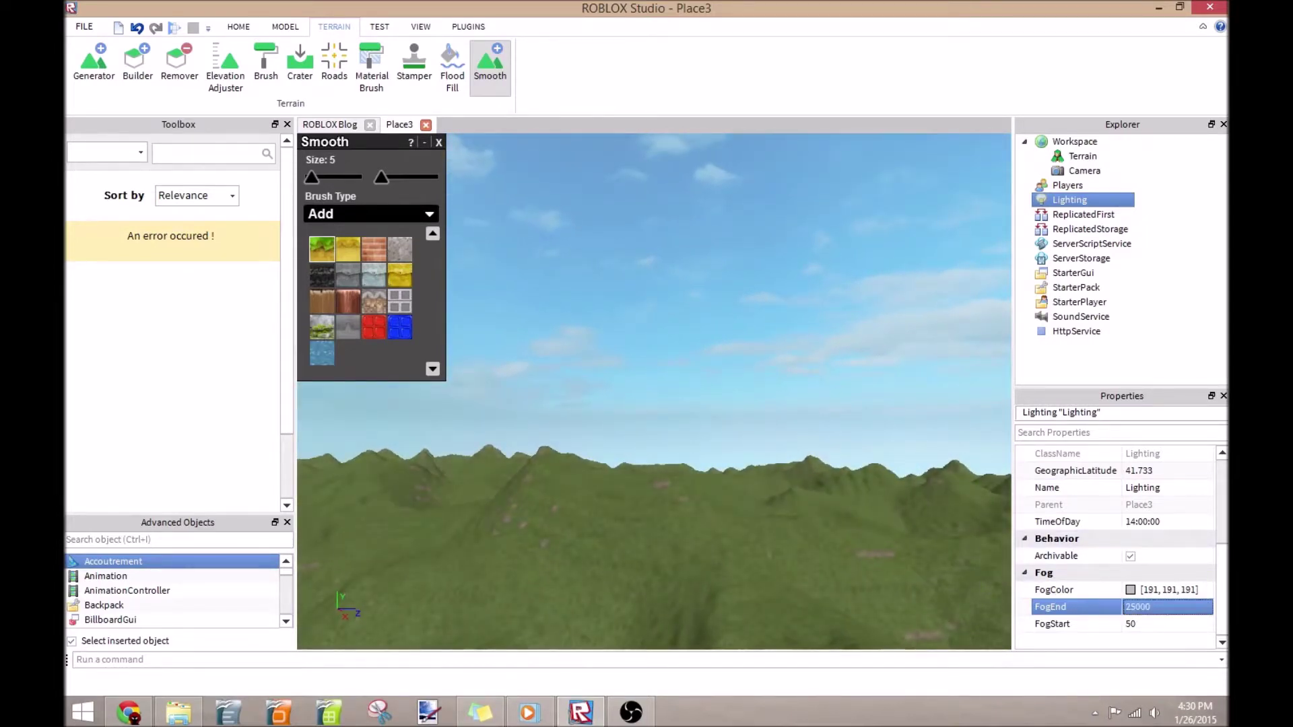
{"action": "key", "text": "BackSpace"}
{"action": "key", "text": "Return"}
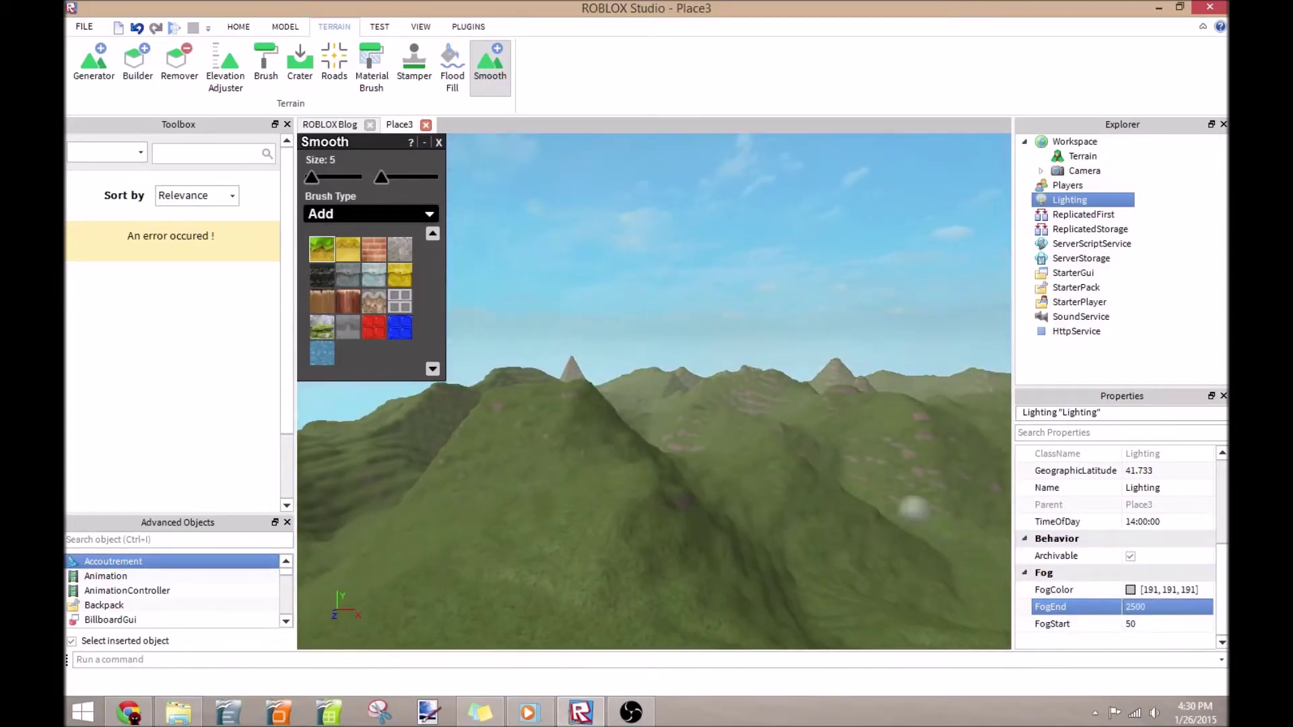
- Set the Lighting FogEnd value to 1000 and check the haze on the far mountains
{"action": "left_click", "coordinate": [1160, 606]}
{"action": "type", "text": "100"}
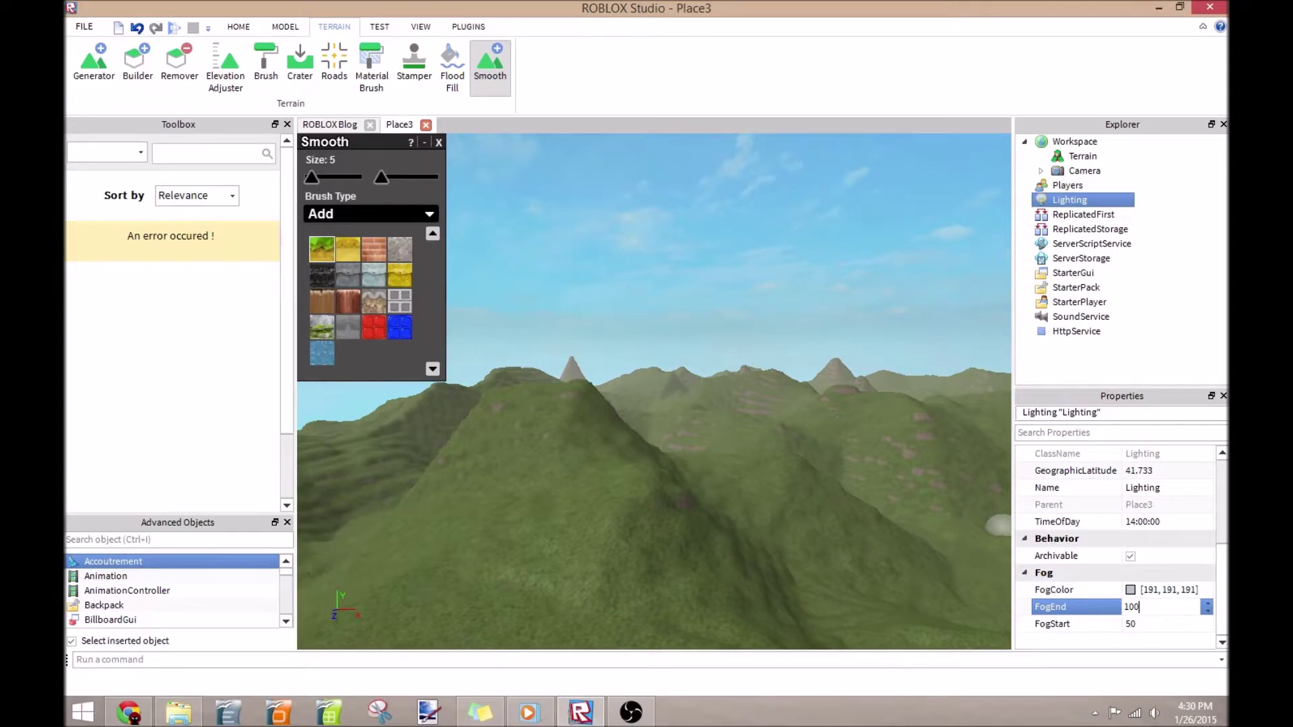
{"action": "type", "text": "0"}
{"action": "key", "text": "Return"}
{"action": "key", "text": "w"}
{"action": "right_click_drag", "start_coordinate": [794, 404], "coordinate": [824, 413]}
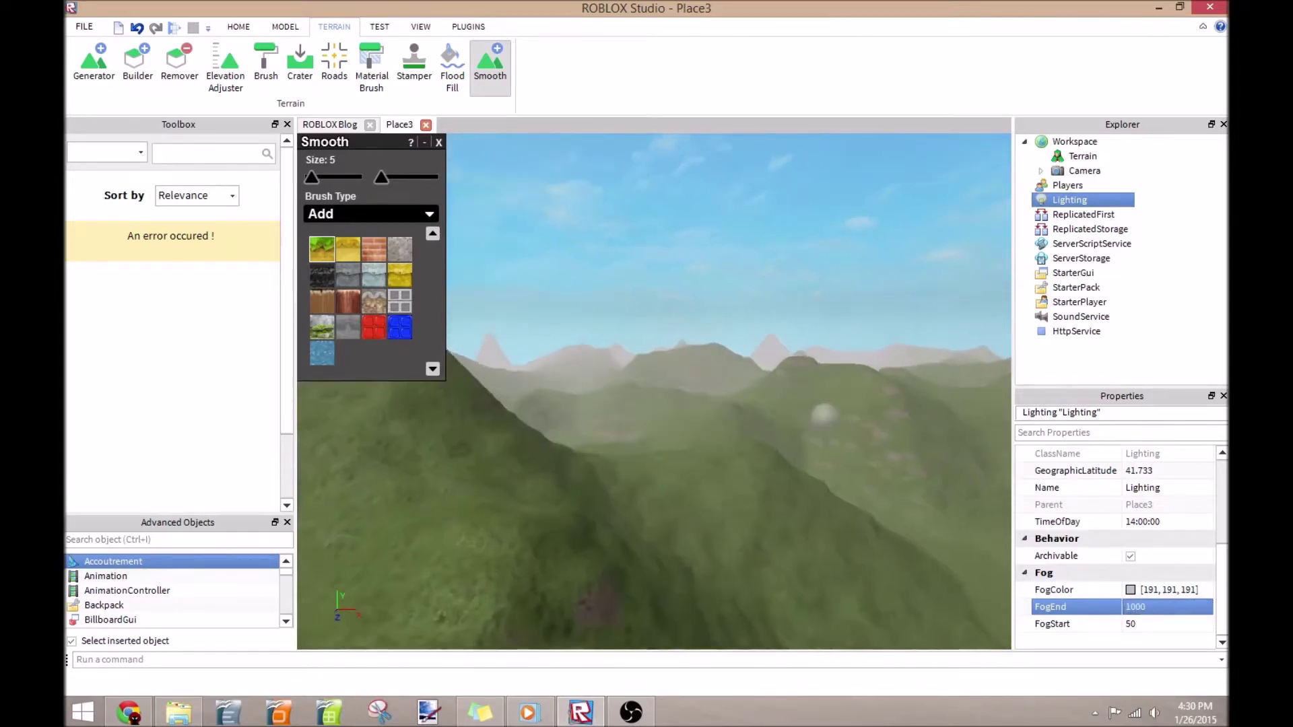
{"action": "key", "text": "w"}
- Inspect the MeshType options of the Mesh inside the Part under the workspace's Camera
{"action": "left_click", "coordinate": [1074, 142]}
{"action": "left_click", "coordinate": [1040, 171]}
{"action": "left_click", "coordinate": [1056, 185]}
{"action": "left_click", "coordinate": [1093, 185]}
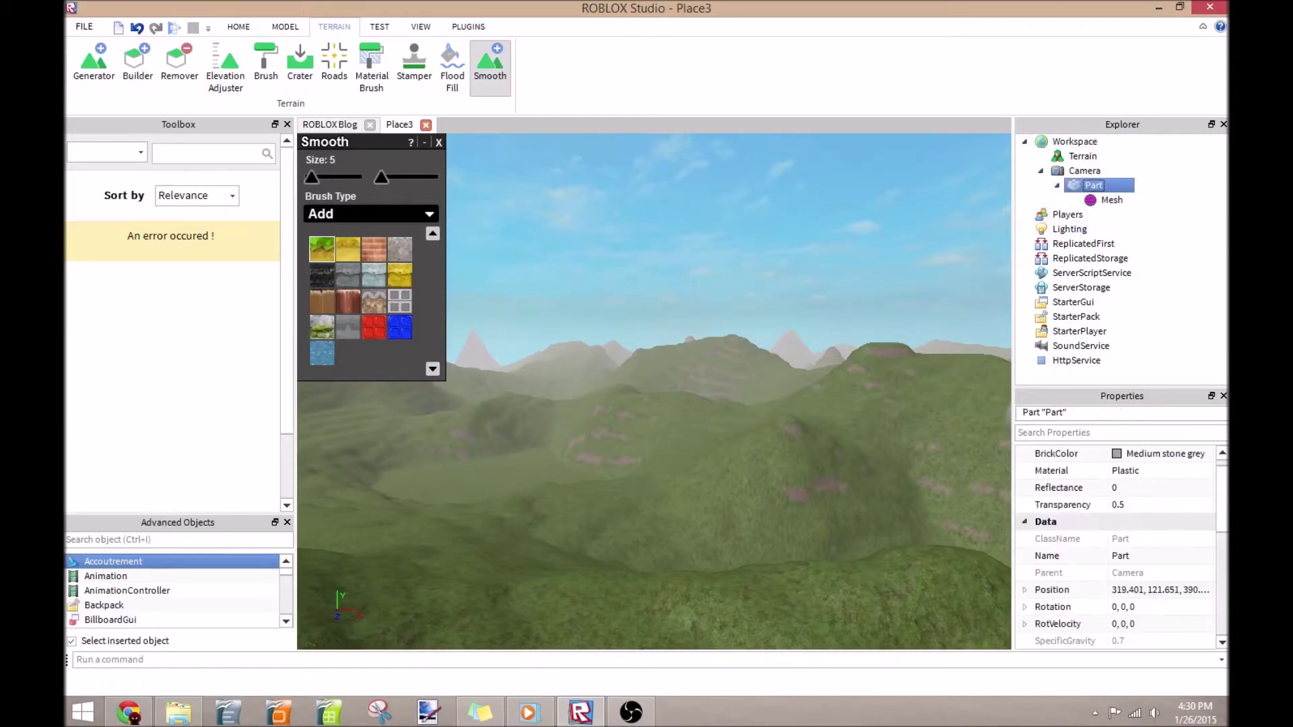
{"action": "left_click", "coordinate": [1111, 200]}
{"action": "scroll", "coordinate": [1147, 491], "scroll_direction": "up", "scroll_amount": 1}
{"action": "left_click", "coordinate": [1150, 505]}
{"action": "left_click", "coordinate": [1149, 505]}
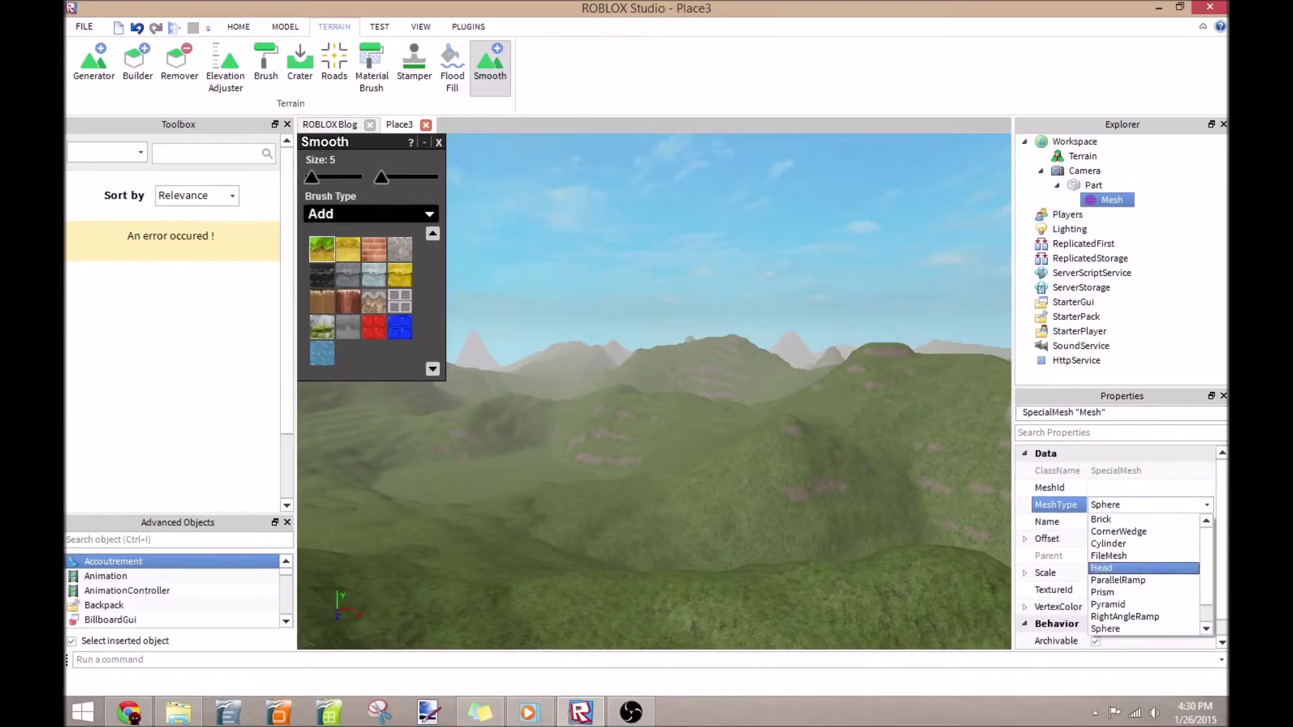
{"action": "scroll", "coordinate": [1144, 592], "scroll_direction": "down", "scroll_amount": 1}
{"action": "scroll", "coordinate": [1145, 585], "scroll_direction": "up", "scroll_amount": 1}
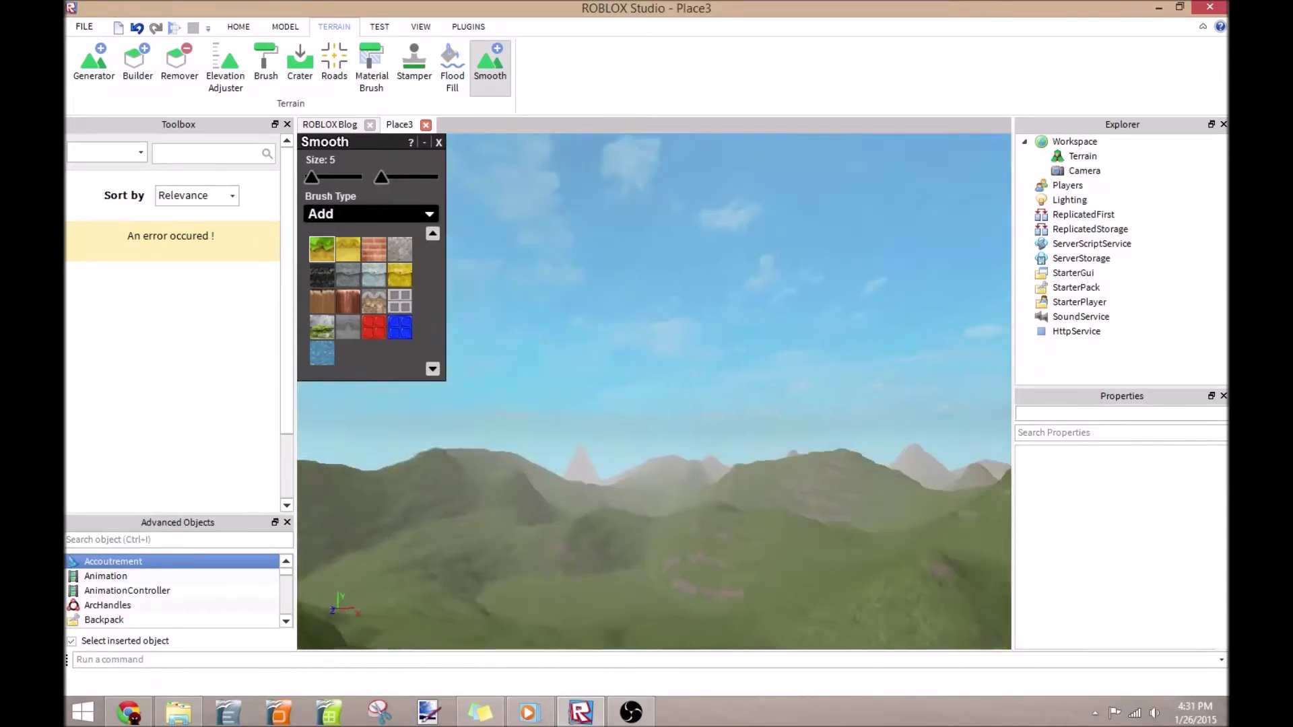
- Add a grass mound on the valley floor with the size 5 Add brush
{"action": "right_click_drag", "start_coordinate": [714, 269], "coordinate": [724, 333]}
{"action": "key", "text": "w"}
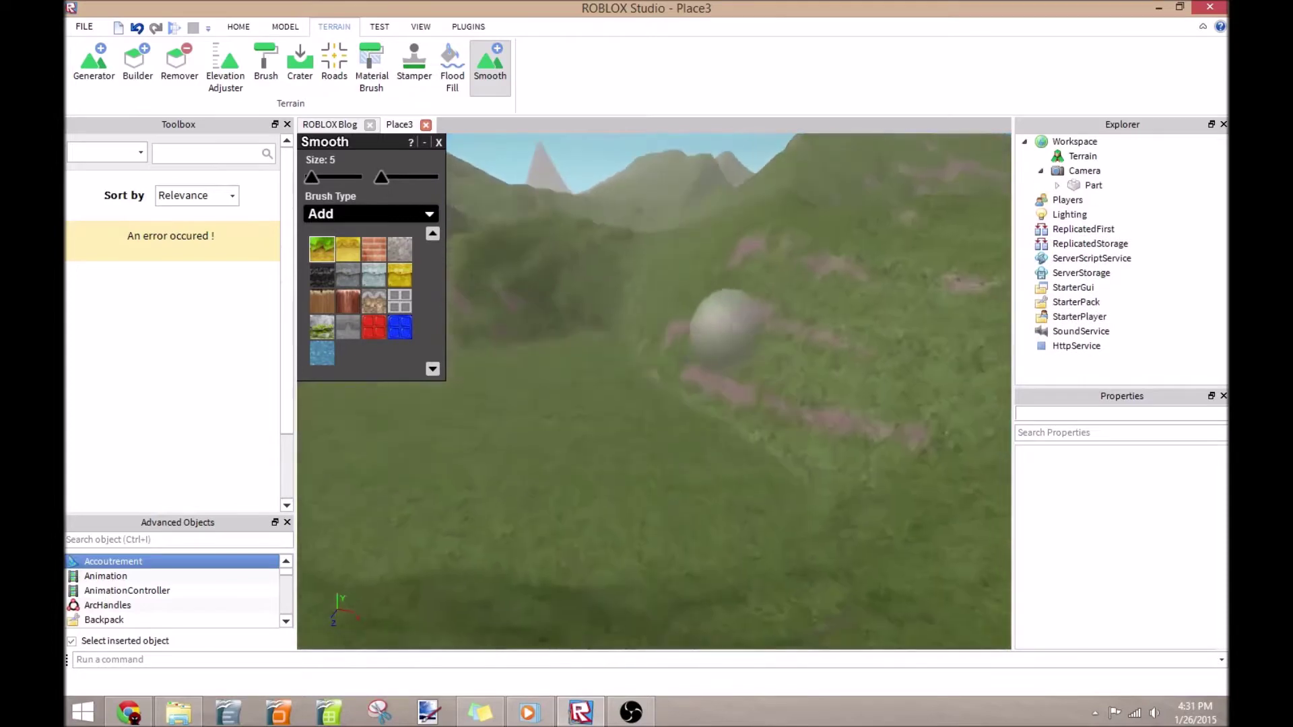
{"action": "right_click_drag", "start_coordinate": [638, 340], "coordinate": [603, 369]}
{"action": "left_click", "coordinate": [606, 370]}
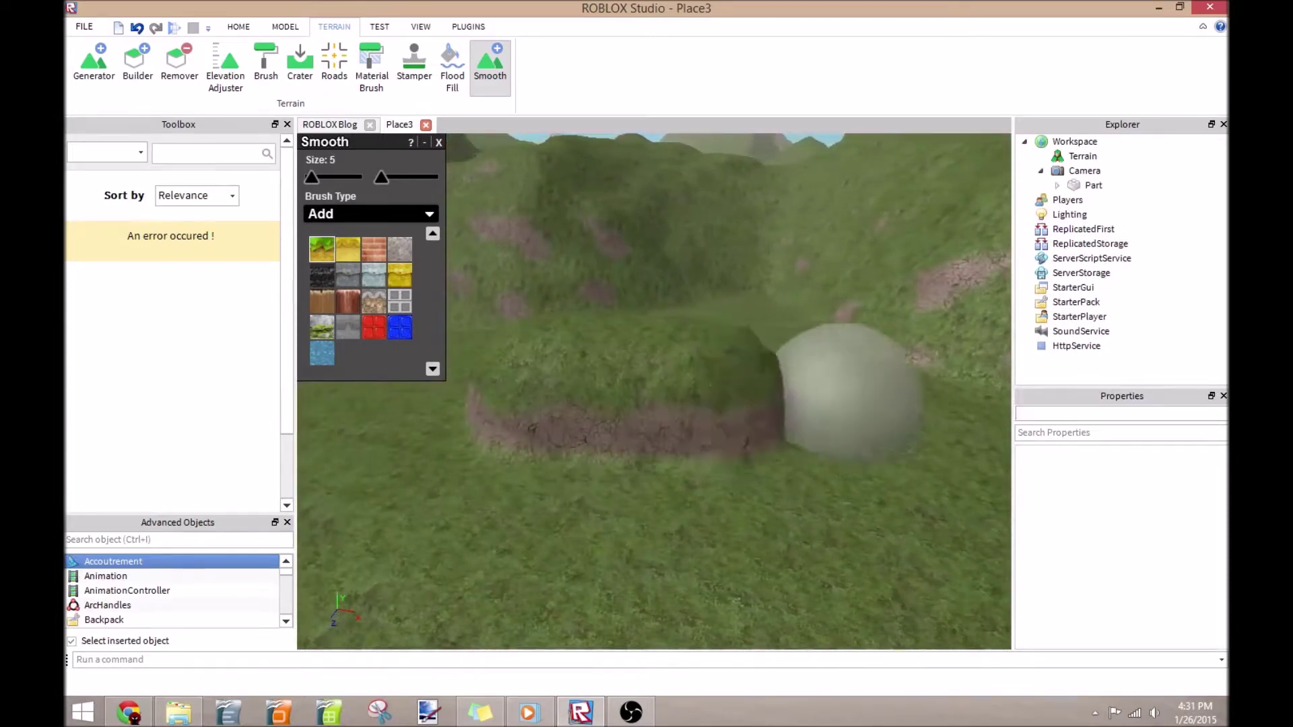
- Build more grass terrain beside the mound, extending it into a tall arching strand above the valley
{"action": "mouse_move", "coordinate": [577, 462]}
{"action": "right_mouse_down"}
{"action": "mouse_move", "coordinate": [774, 471]}
{"action": "mouse_move", "coordinate": [758, 485]}
{"action": "right_mouse_up"}
{"action": "key", "text": "s"}
{"action": "left_click", "coordinate": [569, 498]}
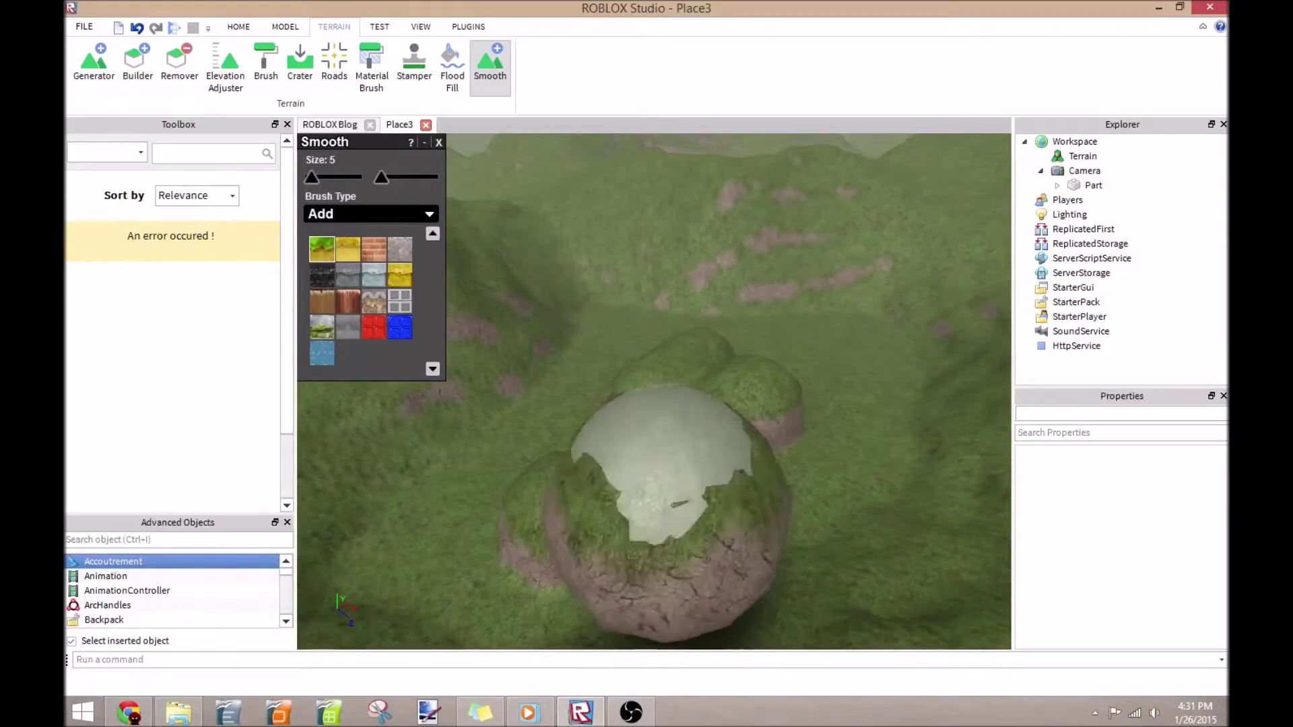
{"action": "right_click_drag", "start_coordinate": [677, 444], "coordinate": [776, 459]}
{"action": "key", "text": "s"}
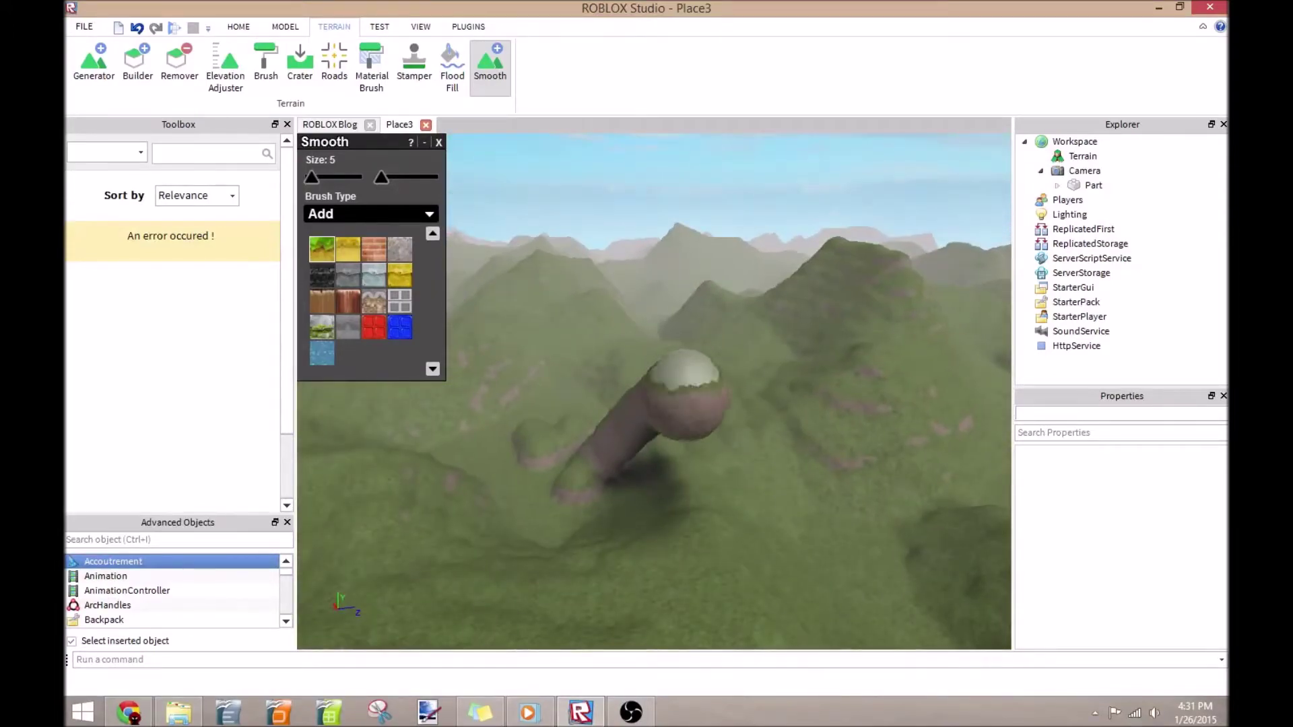
{"action": "scroll", "coordinate": [674, 404], "scroll_direction": "up", "scroll_amount": 8}
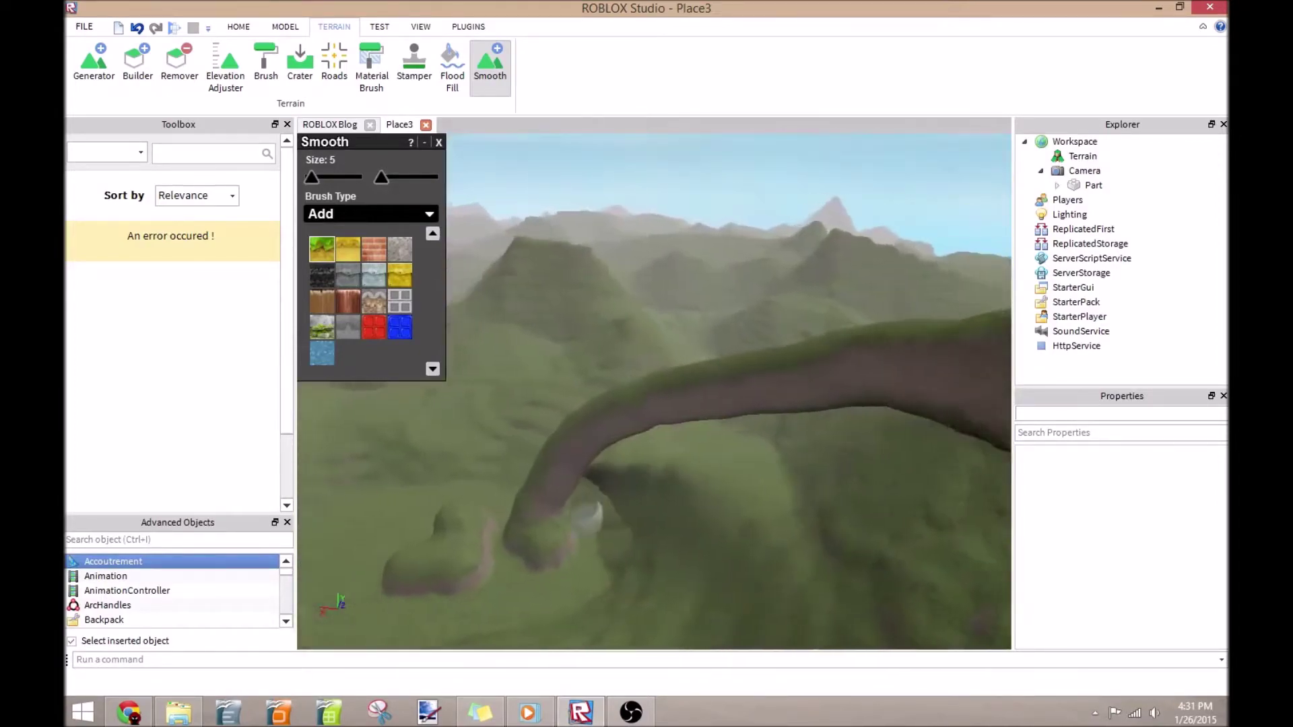
- Add a sand mound on a grassy slope with the size 5 Add brush
{"action": "key", "text": "w"}
{"action": "mouse_move", "coordinate": [632, 412]}
{"action": "right_mouse_down"}
{"action": "mouse_move", "coordinate": [680, 371]}
{"action": "mouse_move", "coordinate": [701, 378]}
{"action": "mouse_move", "coordinate": [642, 398]}
{"action": "right_mouse_up"}
{"action": "key", "text": "w"}
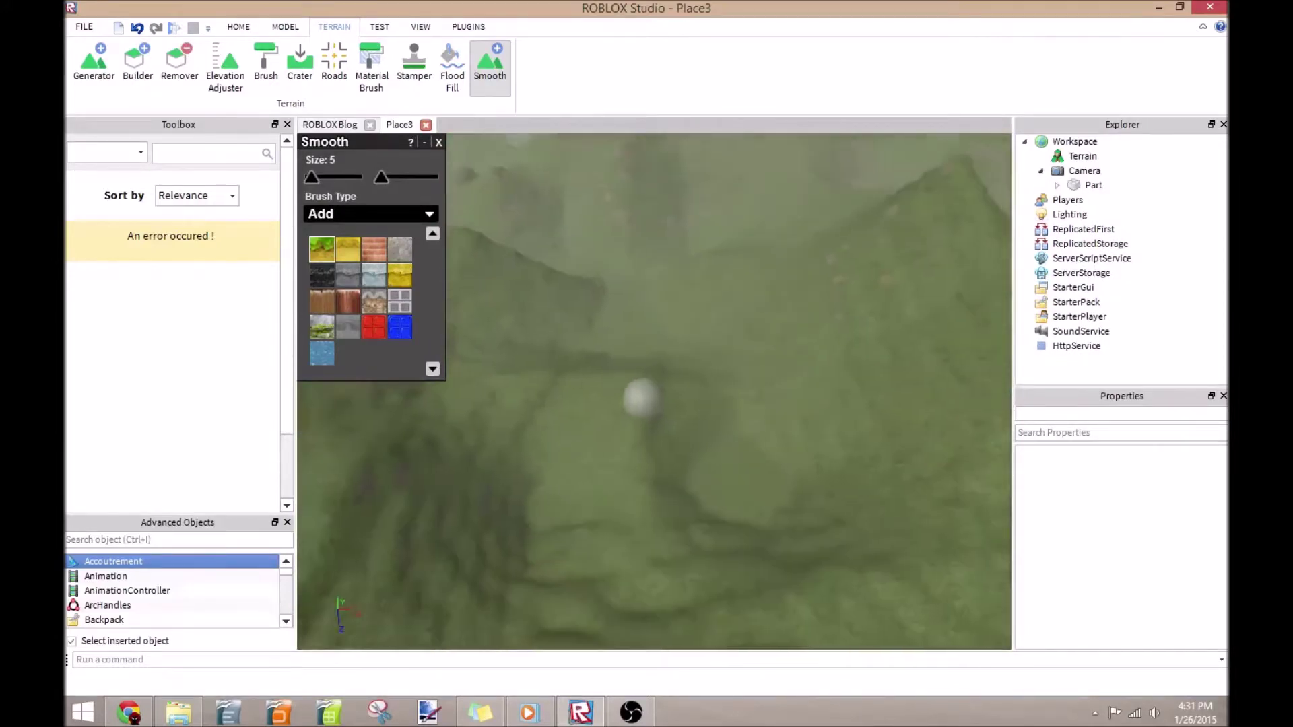
{"action": "scroll", "coordinate": [640, 398], "scroll_direction": "up", "scroll_amount": 8}
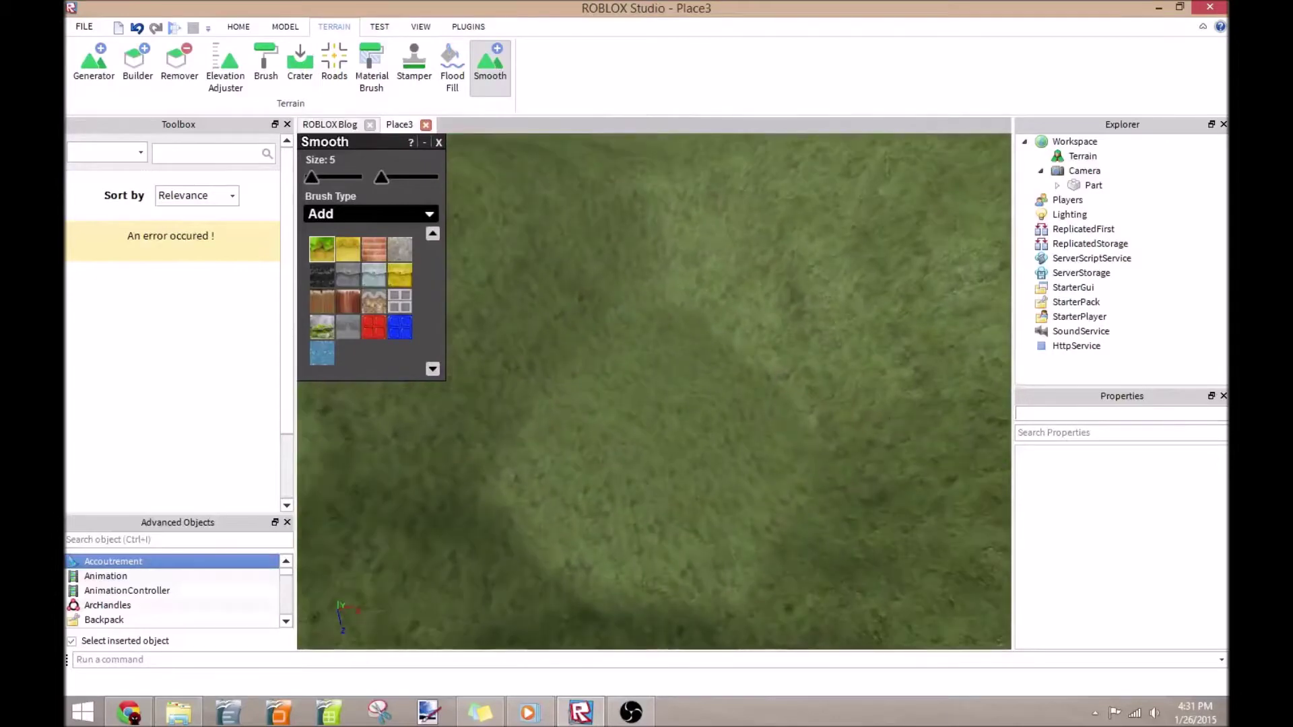
{"action": "mouse_move", "coordinate": [640, 398]}
{"action": "right_mouse_down"}
{"action": "mouse_move", "coordinate": [577, 263]}
{"action": "mouse_move", "coordinate": [587, 255]}
{"action": "right_mouse_up"}
{"action": "scroll", "coordinate": [592, 269], "scroll_direction": "up", "scroll_amount": 6}
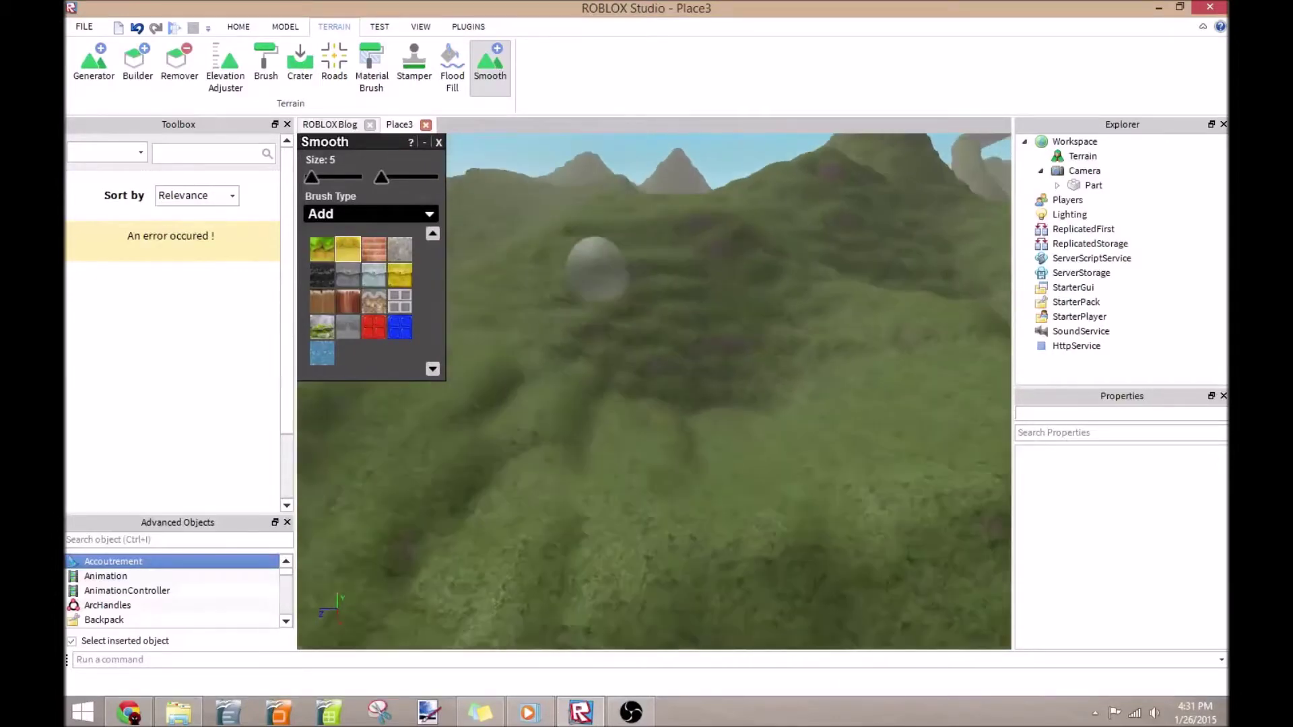
{"action": "left_click", "coordinate": [585, 426]}
- Add a stack of brick terrain beside the sand mound with the size 5 Add brush
{"action": "right_click_drag", "start_coordinate": [810, 427], "coordinate": [889, 410]}
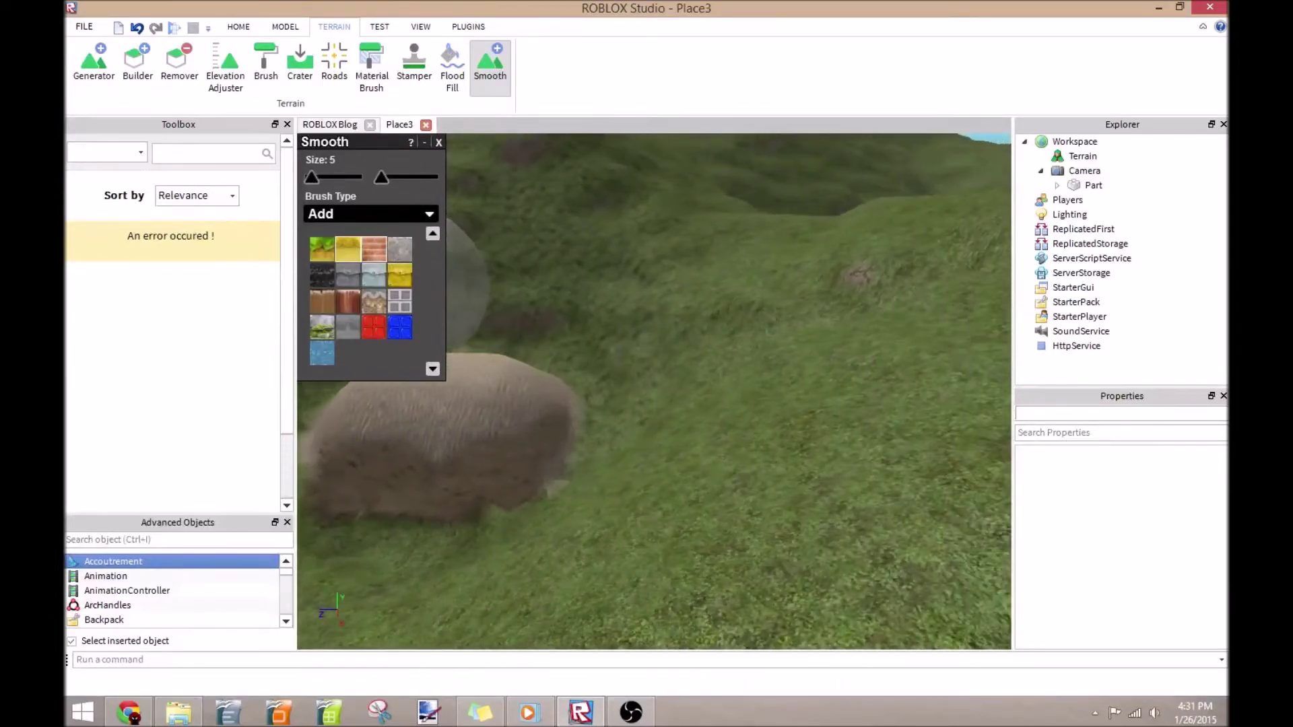
{"action": "left_click_drag", "start_coordinate": [775, 313], "coordinate": [892, 324]}
{"action": "scroll", "coordinate": [841, 337], "scroll_direction": "down", "scroll_amount": 5}
{"action": "left_click", "coordinate": [764, 424]}
{"action": "scroll", "coordinate": [754, 424], "scroll_direction": "down", "scroll_amount": 4}
{"action": "right_click_drag", "start_coordinate": [754, 424], "coordinate": [673, 411]}
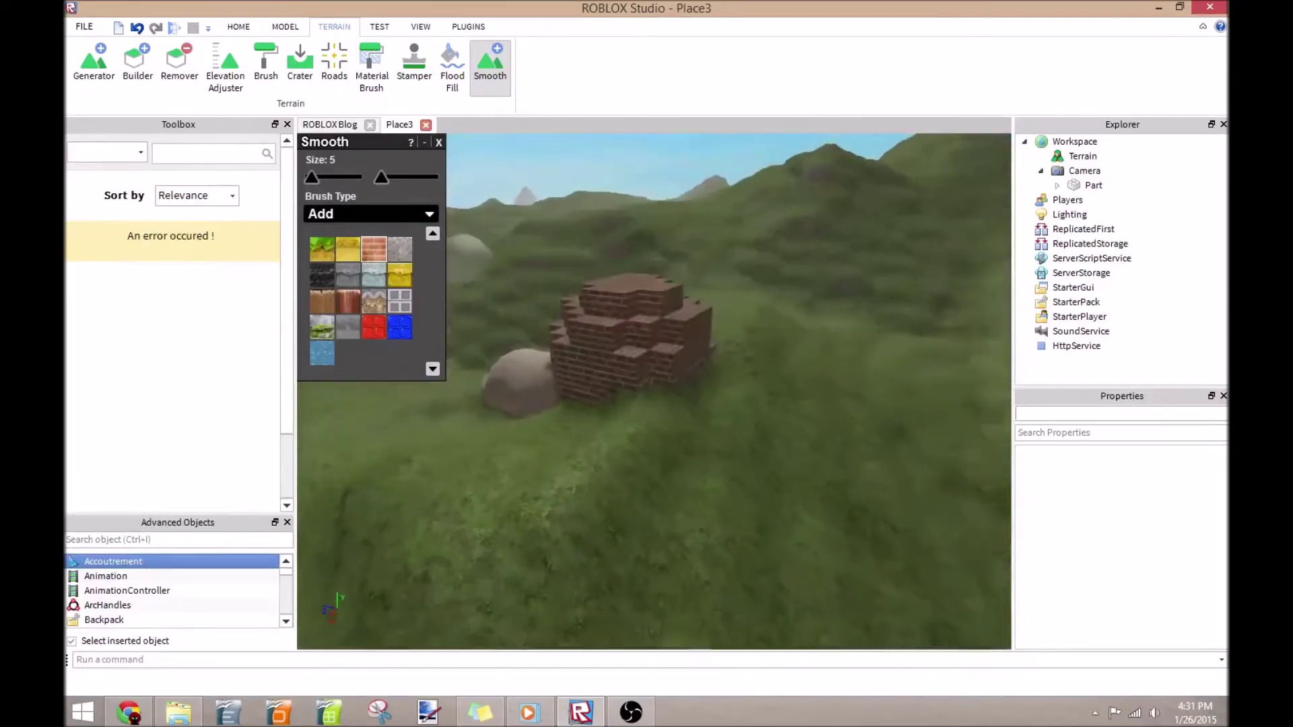
- Add a rocky boulder beside the brick stack and a faceted grey terrain strip from the hillside down to the sand mound
{"action": "key", "text": "d"}
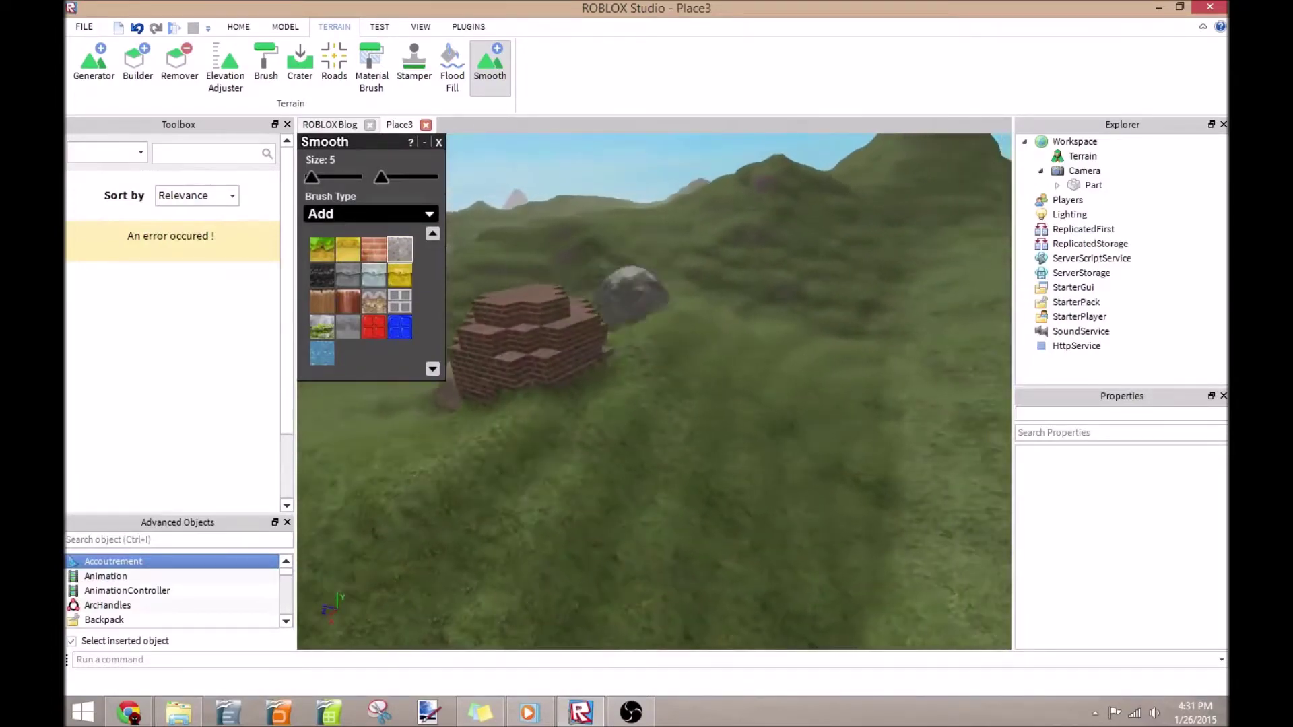
{"action": "left_click", "coordinate": [321, 274]}
{"action": "key", "text": "a"}
{"action": "mouse_move", "coordinate": [922, 330]}
{"action": "right_mouse_down"}
{"action": "mouse_move", "coordinate": [929, 303]}
{"action": "mouse_move", "coordinate": [727, 281]}
{"action": "right_mouse_up"}
{"action": "left_click", "coordinate": [569, 243]}
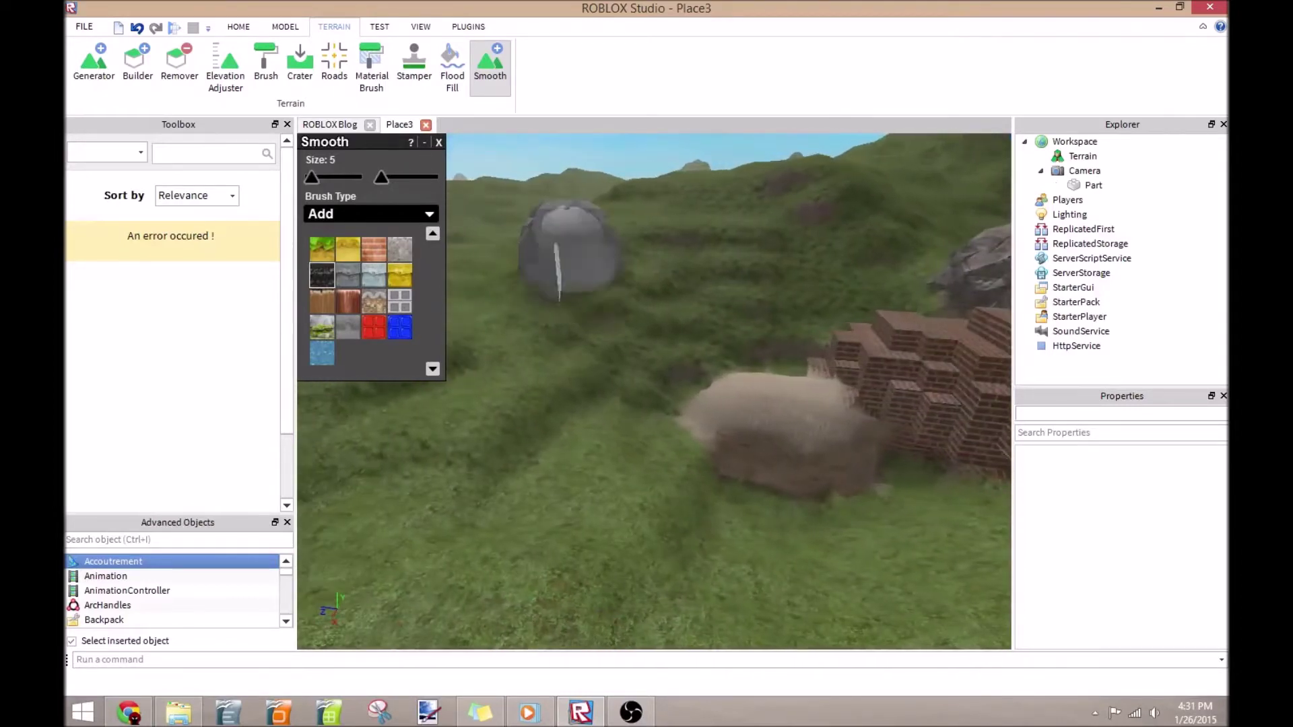
{"action": "left_click", "coordinate": [348, 275]}
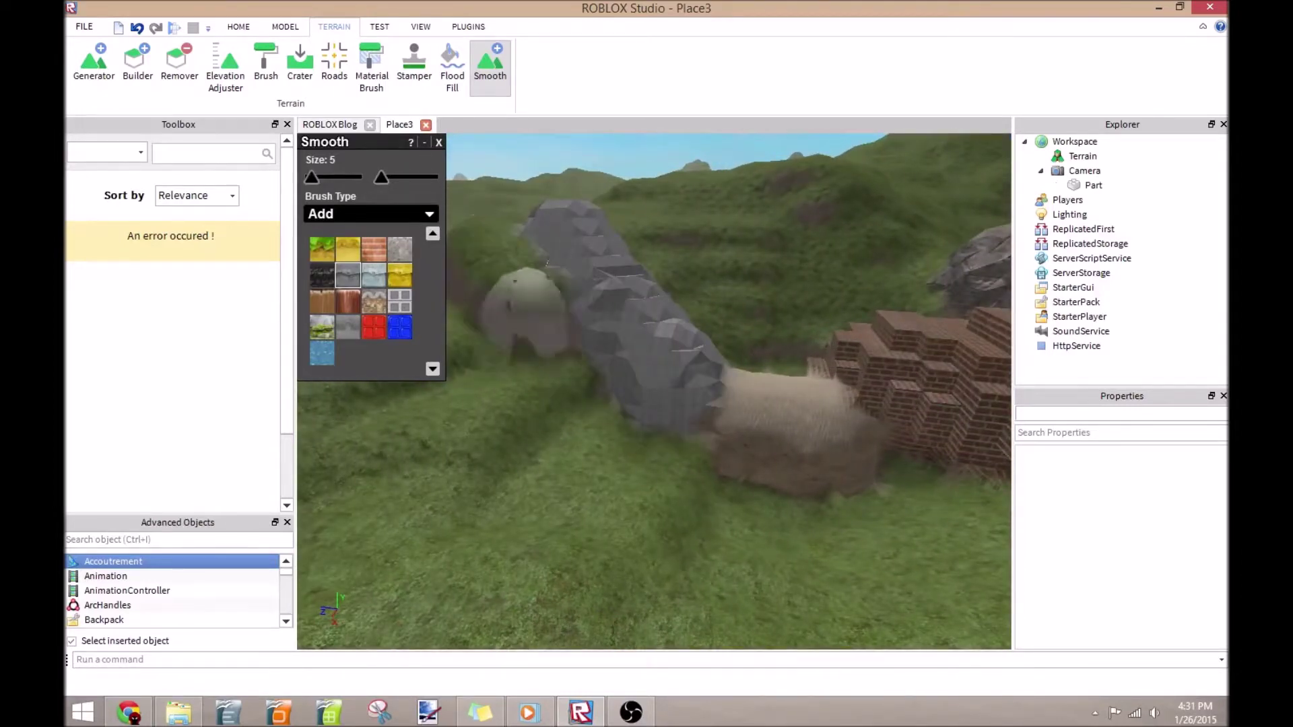
{"action": "right_click_drag", "start_coordinate": [774, 303], "coordinate": [610, 278]}
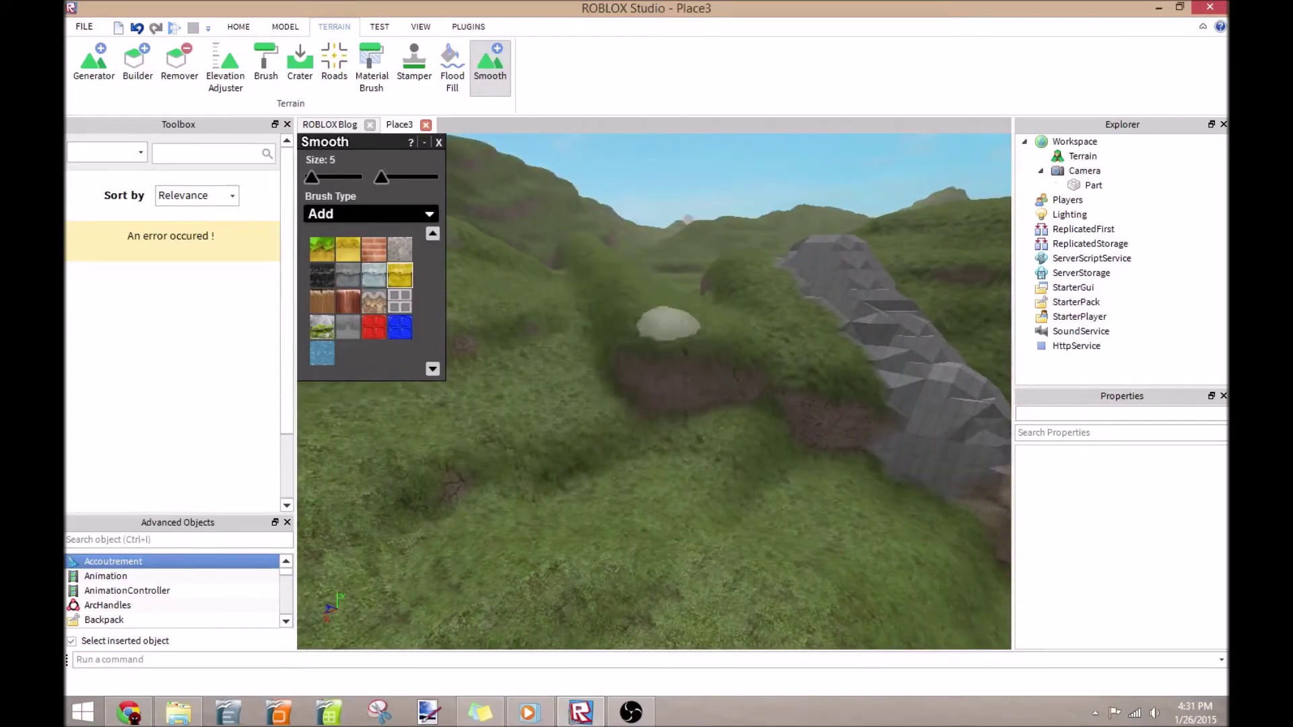
- Add stepped wooden terrain ridges on the grassy hillside with the size 5 Add brush, using both wood materials
{"action": "left_click", "coordinate": [322, 301]}
{"action": "left_click_drag", "start_coordinate": [552, 249], "coordinate": [622, 397]}
{"action": "left_click", "coordinate": [348, 301]}
{"action": "right_click_drag", "start_coordinate": [727, 297], "coordinate": [592, 274]}
{"action": "left_click_drag", "start_coordinate": [687, 252], "coordinate": [704, 404]}
{"action": "mouse_move", "coordinate": [498, 323]}
{"action": "left_mouse_down"}
{"action": "mouse_move", "coordinate": [525, 270]}
{"action": "mouse_move", "coordinate": [532, 350]}
{"action": "mouse_move", "coordinate": [548, 332]}
{"action": "mouse_move", "coordinate": [538, 377]}
{"action": "left_mouse_up"}
{"action": "right_click_drag", "start_coordinate": [545, 377], "coordinate": [626, 367]}
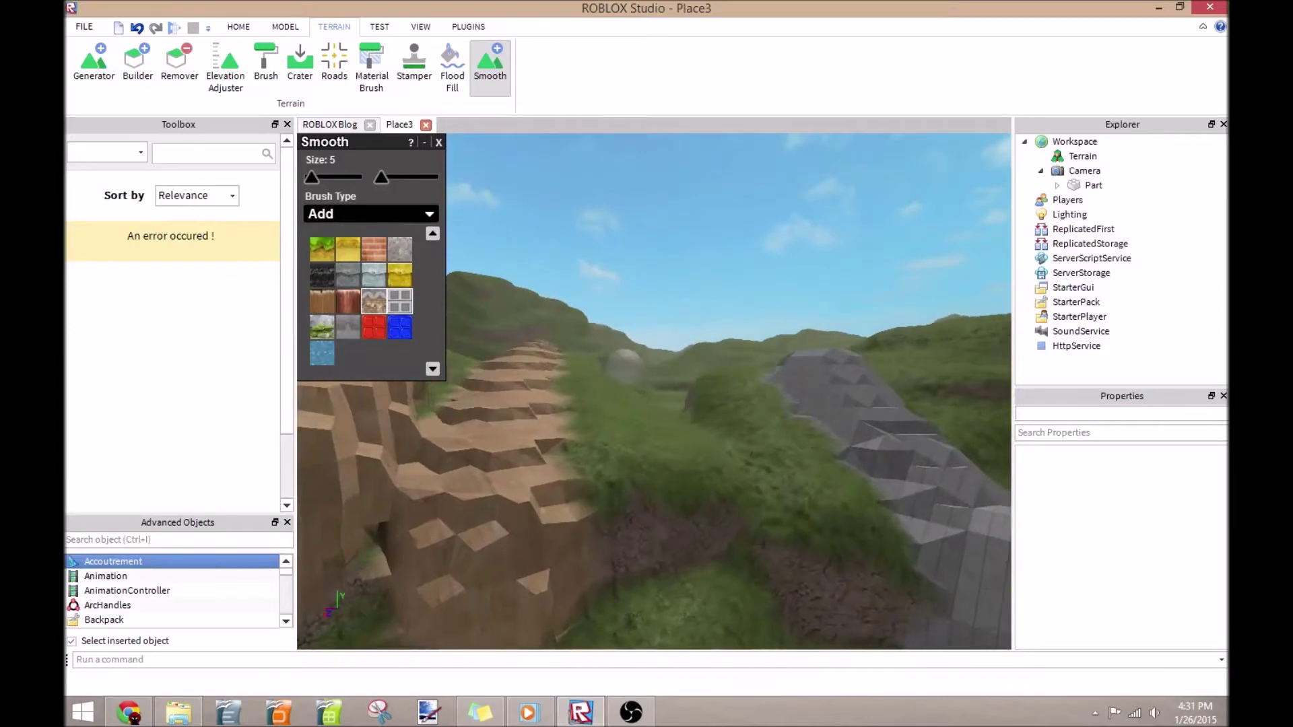
- Add a dark rocky ridge beside the wooden terrain and a second faceted grey strip on the slope beyond the first
{"action": "left_click_drag", "start_coordinate": [640, 367], "coordinate": [650, 484]}
{"action": "left_click", "coordinate": [323, 328]}
{"action": "key", "text": "s"}
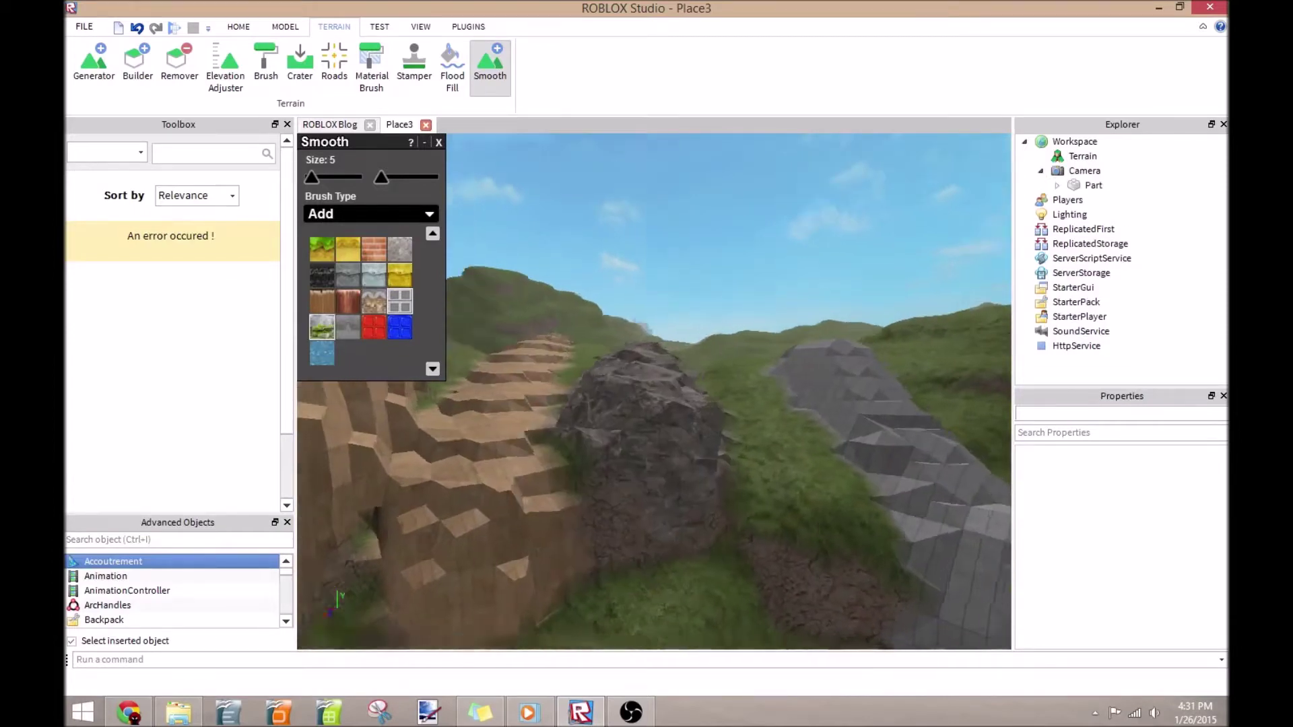
{"action": "right_click_drag", "start_coordinate": [717, 269], "coordinate": [696, 301]}
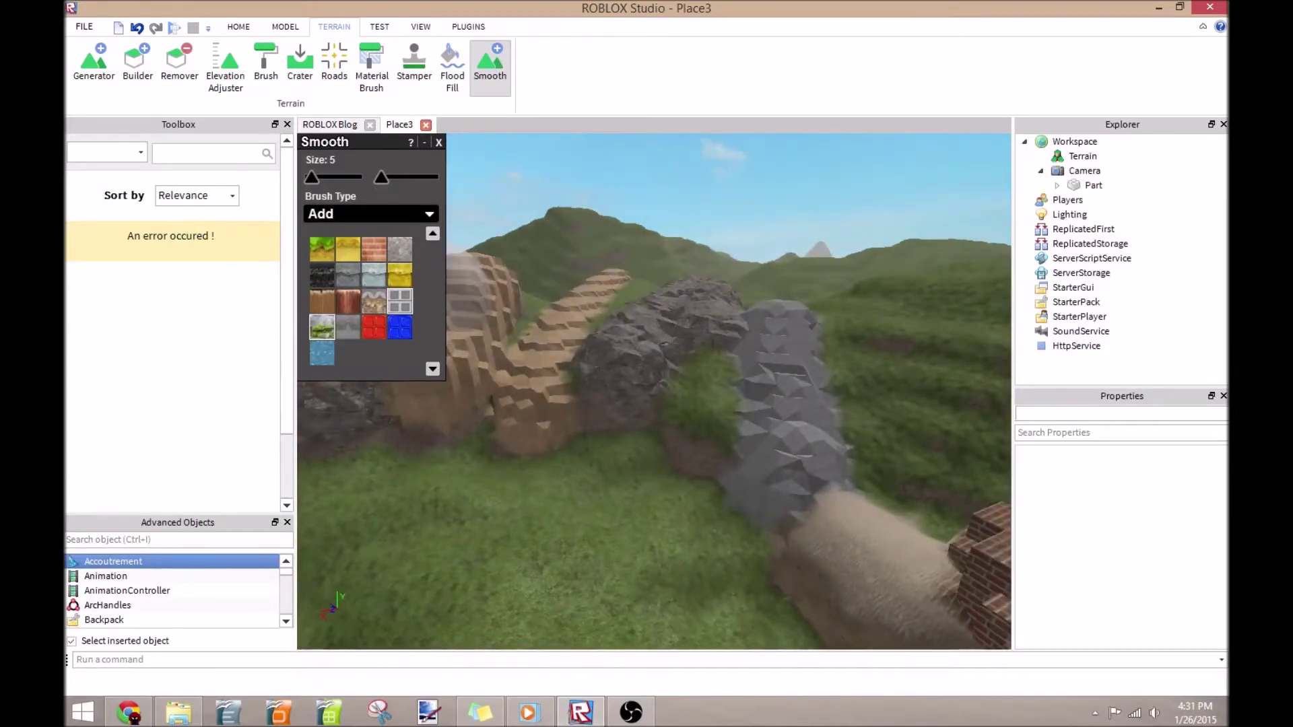
{"action": "mouse_move", "coordinate": [838, 277]}
{"action": "left_mouse_down"}
{"action": "mouse_move", "coordinate": [888, 280]}
{"action": "mouse_move", "coordinate": [929, 355]}
{"action": "left_mouse_up"}
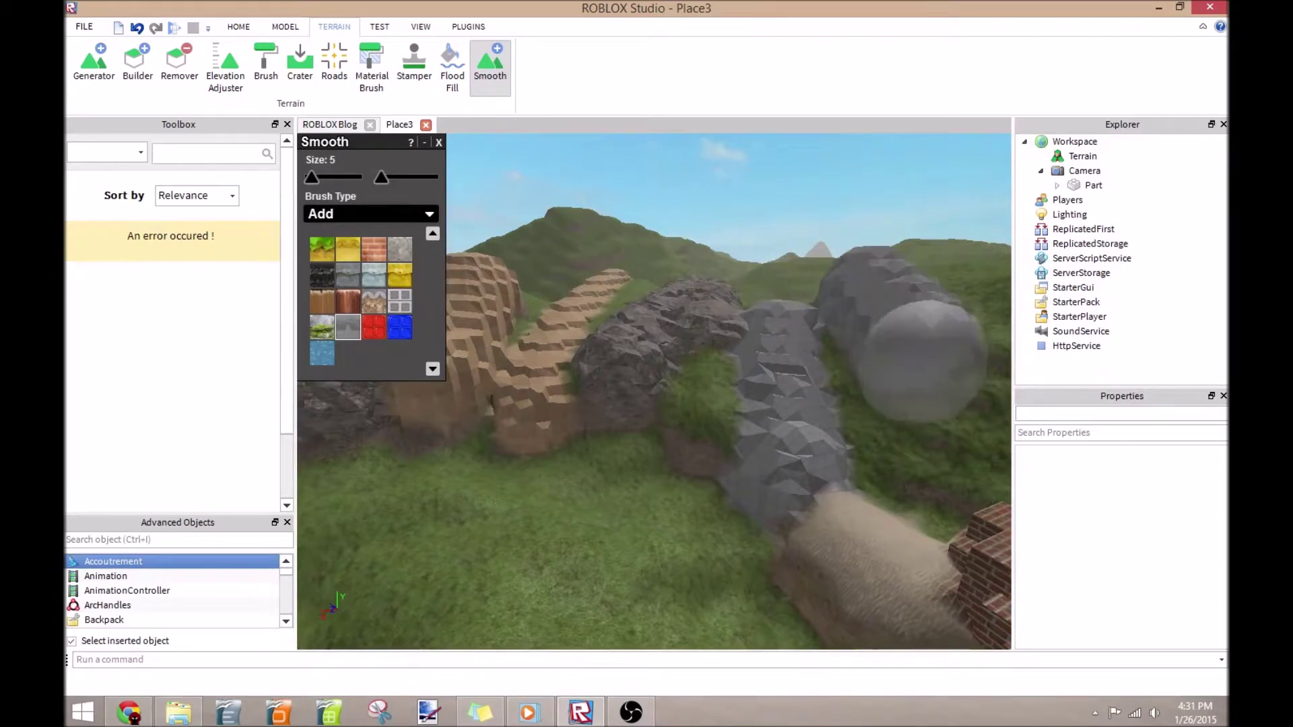
{"action": "right_click_drag", "start_coordinate": [940, 353], "coordinate": [997, 348]}
- Add a mound on the slope with the red material, and choose the blue material for the Add brush
{"action": "left_click", "coordinate": [373, 328]}
{"action": "left_click", "coordinate": [835, 293]}
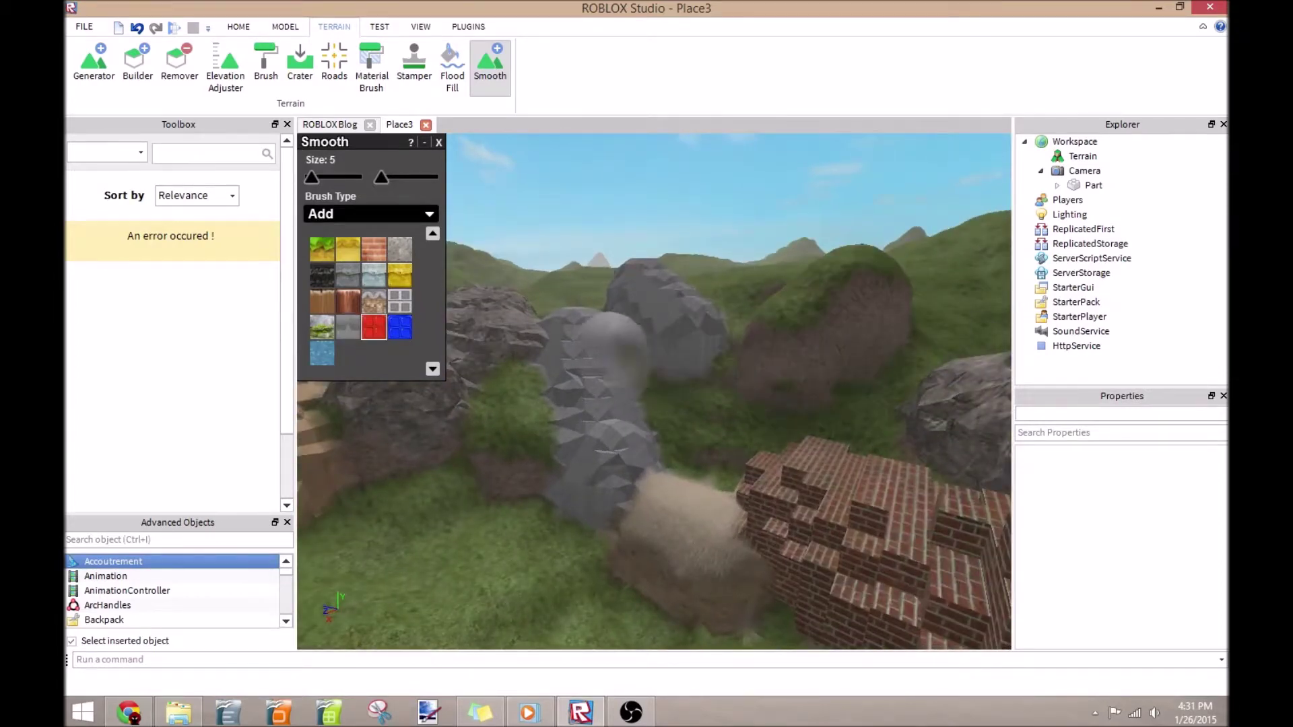
{"action": "left_click", "coordinate": [400, 327]}
{"action": "right_click_drag", "start_coordinate": [525, 323], "coordinate": [621, 323]}
- Add a pool of water terrain on the grassy valley floor with the size 5 Add brush
{"action": "left_click", "coordinate": [322, 354]}
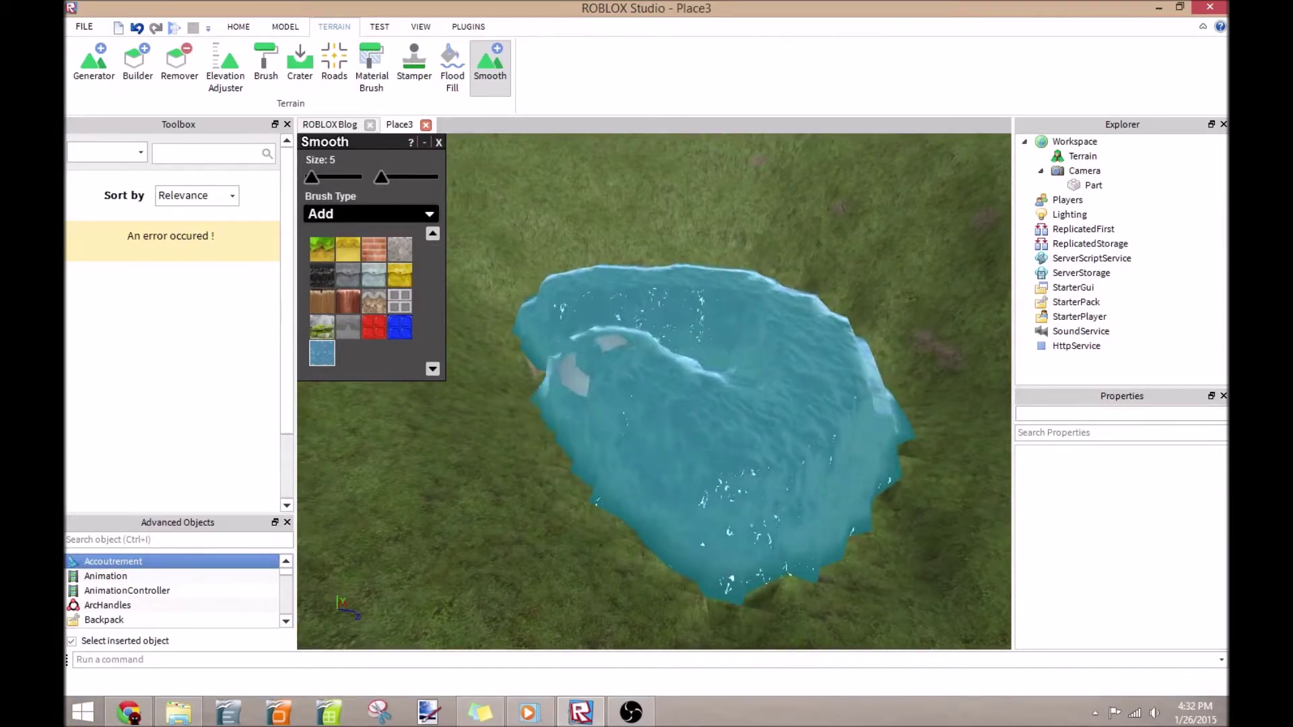
{"action": "right_click_drag", "start_coordinate": [599, 316], "coordinate": [614, 329]}
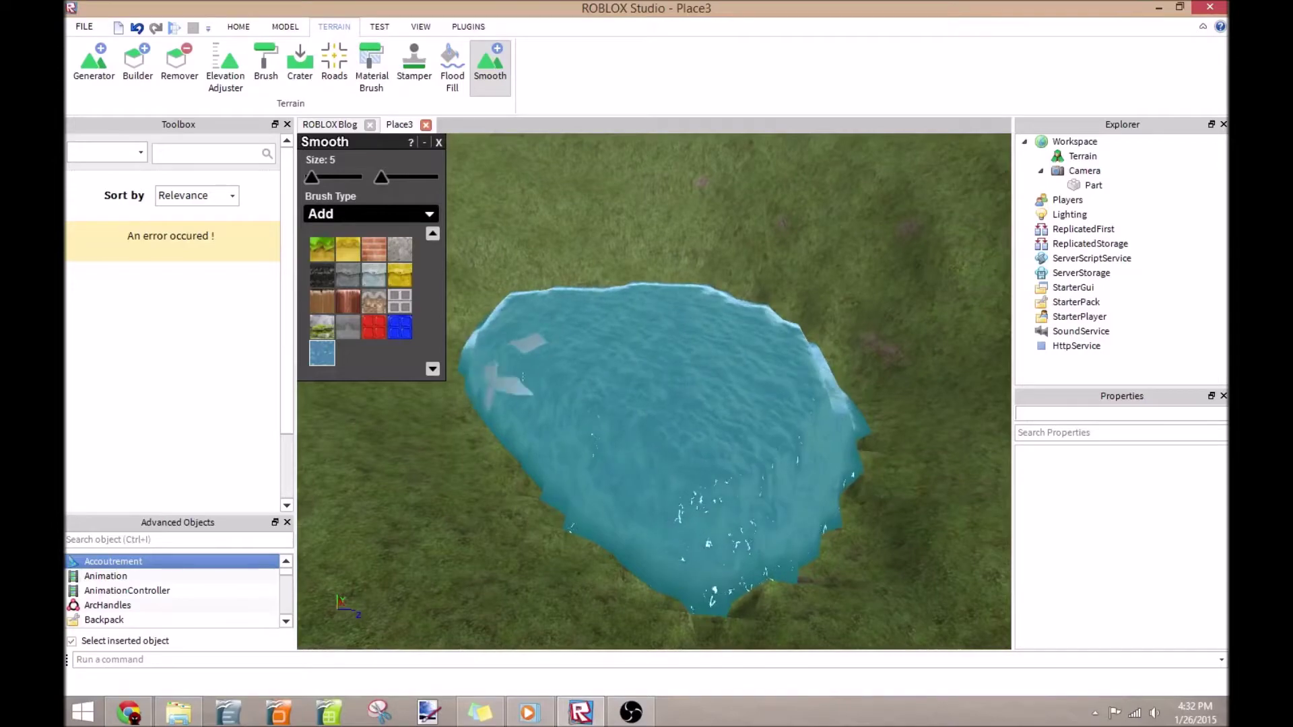
{"action": "key", "text": "a"}
{"action": "right_click_drag", "start_coordinate": [738, 378], "coordinate": [716, 372]}
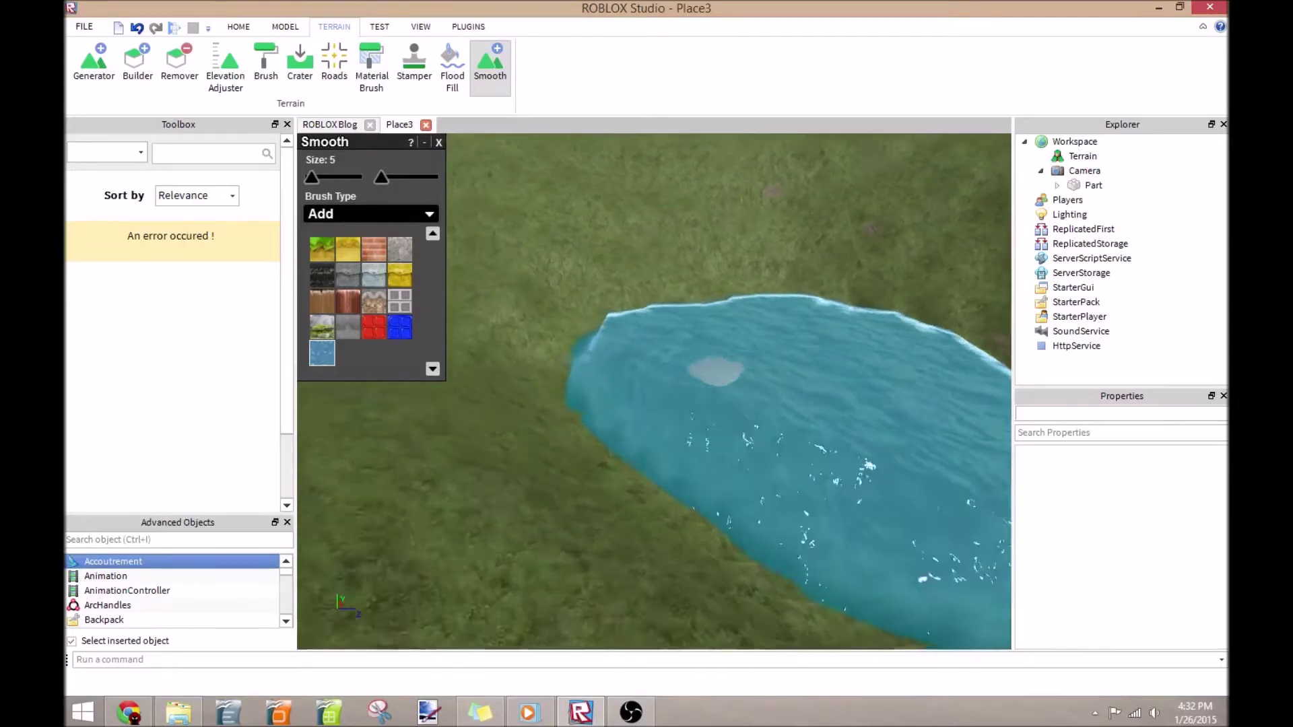
- Build grass mounds along one side of the water pool with the size 5 Add brush
{"action": "key", "text": "w"}
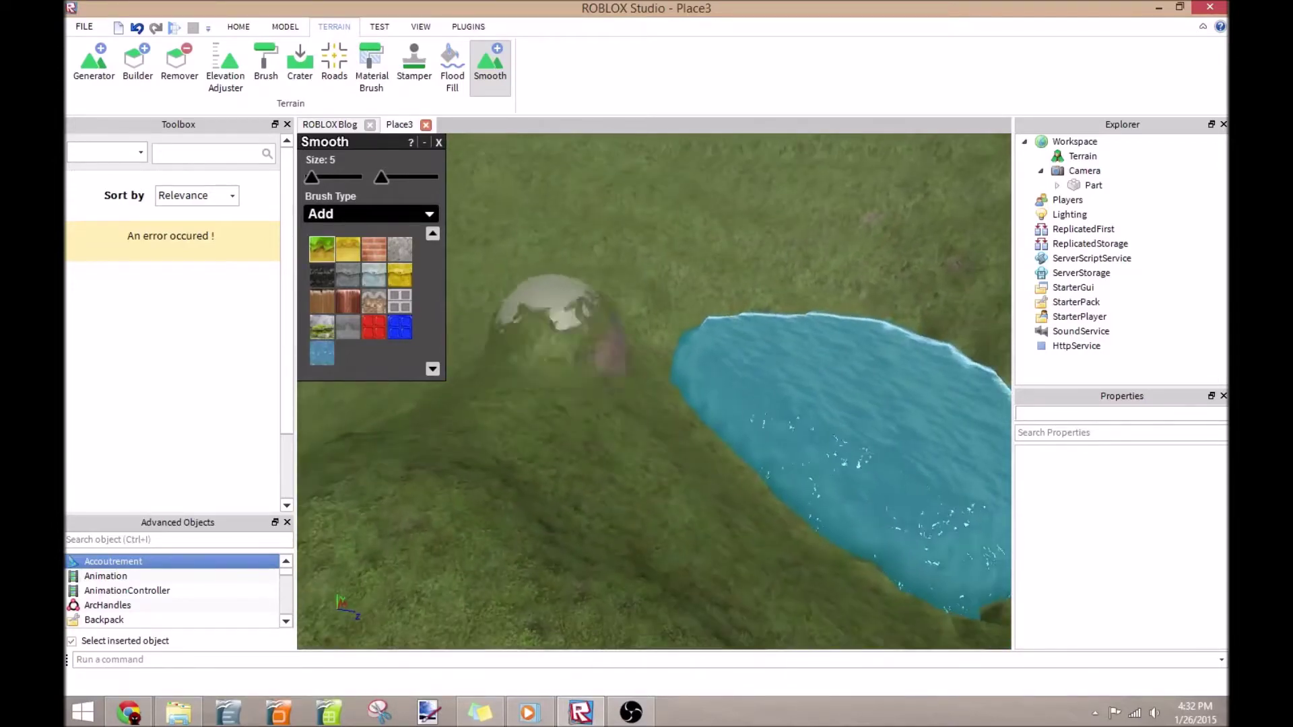
{"action": "key", "text": "s"}
{"action": "key", "text": "w"}
{"action": "right_click_drag", "start_coordinate": [579, 404], "coordinate": [566, 337]}
{"action": "key", "text": "s"}
{"action": "right_click_drag", "start_coordinate": [577, 397], "coordinate": [549, 389]}
{"action": "key", "text": "s"}
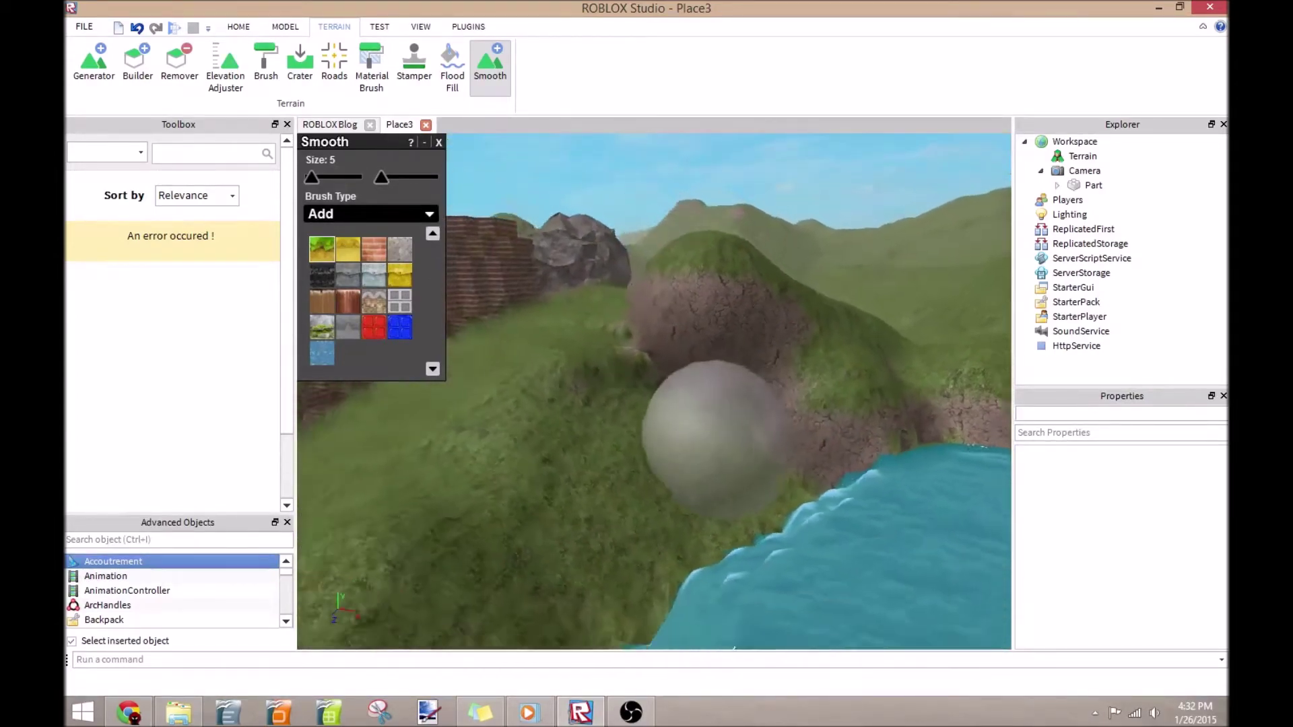
- Enclose the remaining edges of the water pool with raised grass banks
{"action": "right_click_drag", "start_coordinate": [724, 434], "coordinate": [754, 438]}
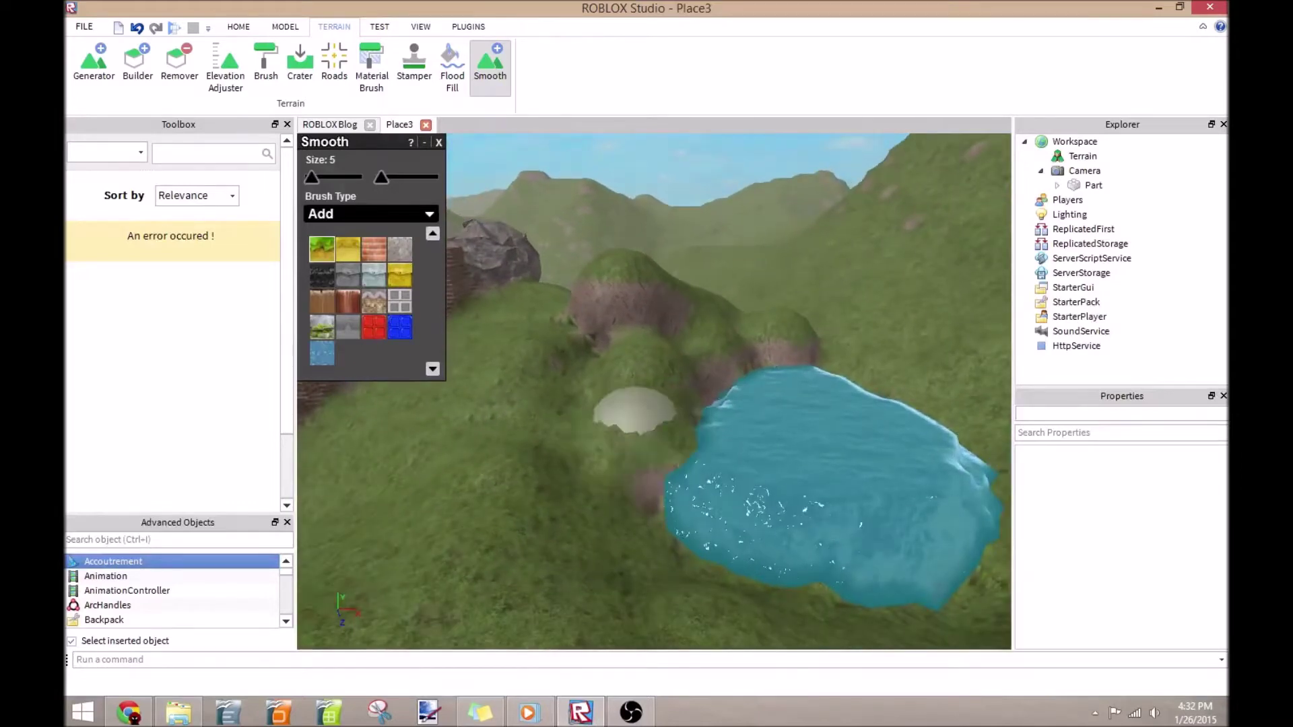
{"action": "key", "text": "w"}
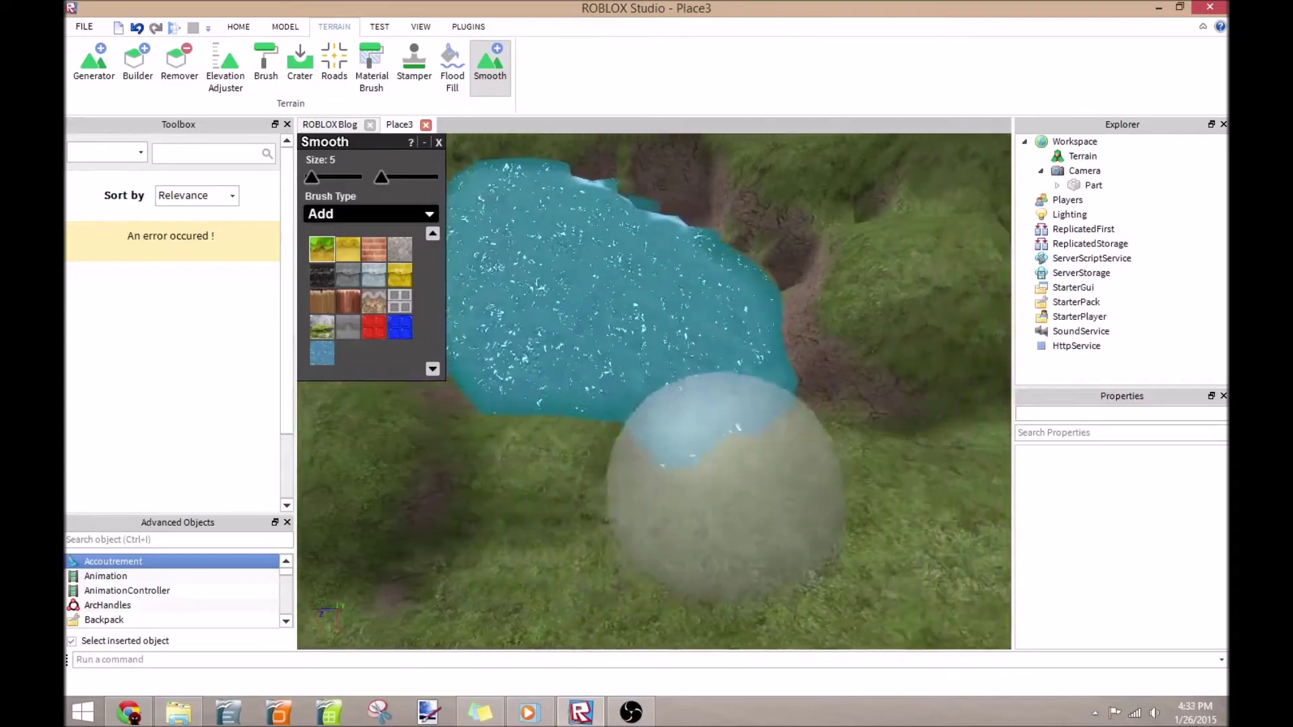
{"action": "right_click_drag", "start_coordinate": [772, 498], "coordinate": [727, 494]}
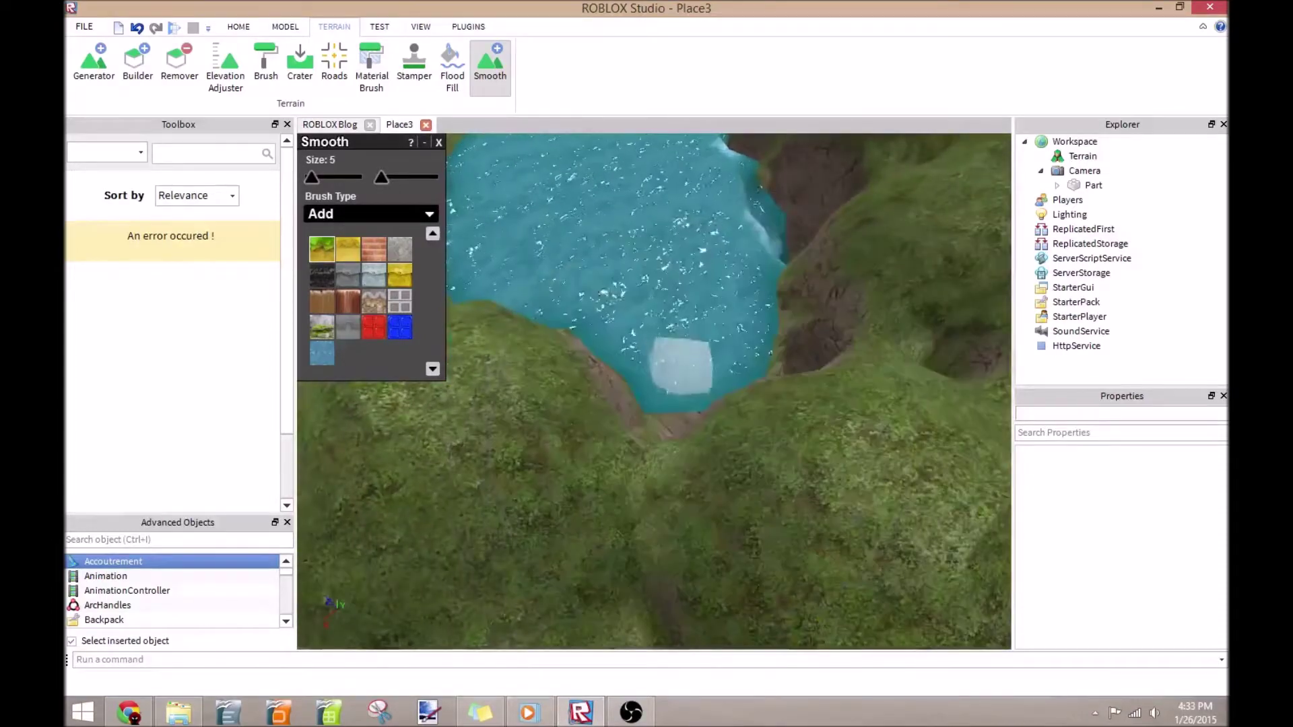
{"action": "mouse_move", "coordinate": [676, 357]}
{"action": "right_mouse_down"}
{"action": "mouse_move", "coordinate": [697, 276]}
{"action": "mouse_move", "coordinate": [680, 269]}
{"action": "mouse_move", "coordinate": [801, 277]}
{"action": "mouse_move", "coordinate": [745, 265]}
{"action": "mouse_move", "coordinate": [721, 283]}
{"action": "right_mouse_up"}
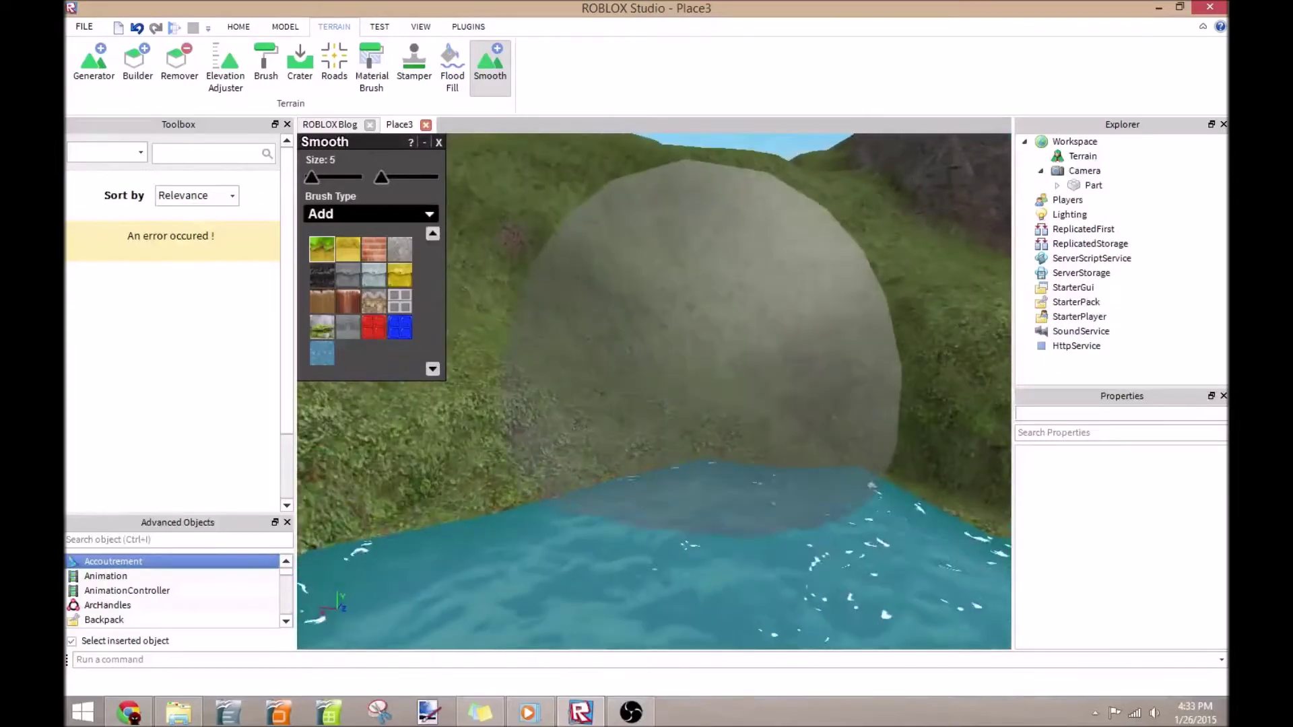
{"action": "right_click_drag", "start_coordinate": [690, 323], "coordinate": [942, 327]}
{"action": "scroll", "coordinate": [902, 363], "scroll_direction": "down", "scroll_amount": 5}
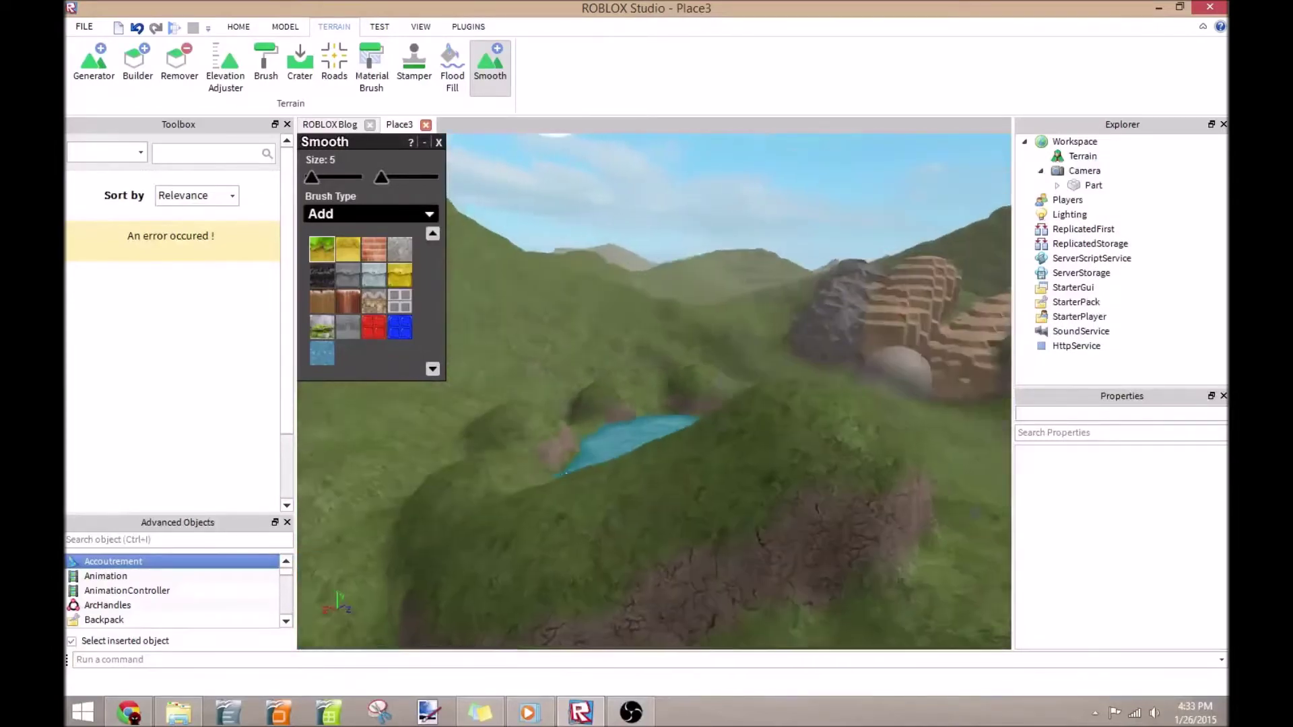
{"action": "mouse_move", "coordinate": [892, 370]}
{"action": "right_mouse_down"}
{"action": "mouse_move", "coordinate": [937, 360]}
{"action": "mouse_move", "coordinate": [505, 236]}
{"action": "right_mouse_up"}
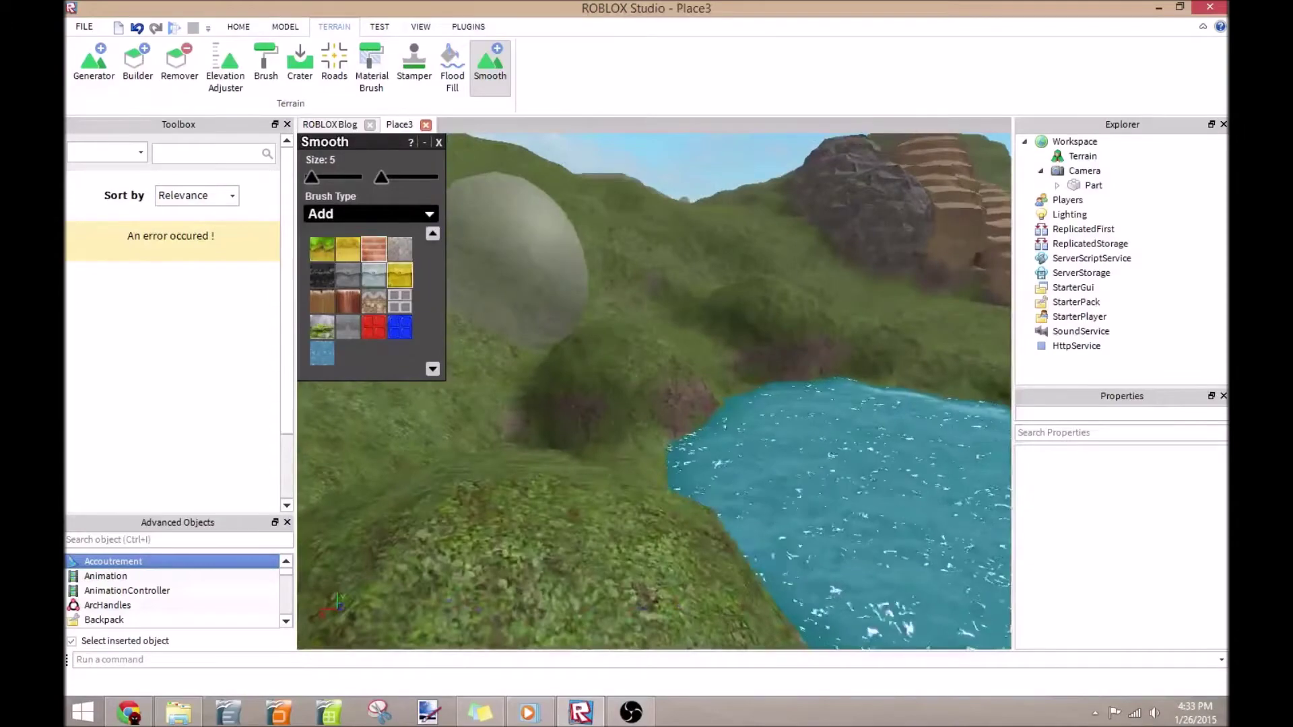
- Add a large mass of brick terrain on the grass beside the water pool
{"action": "left_click", "coordinate": [374, 250]}
{"action": "right_click_drag", "start_coordinate": [573, 279], "coordinate": [623, 323]}
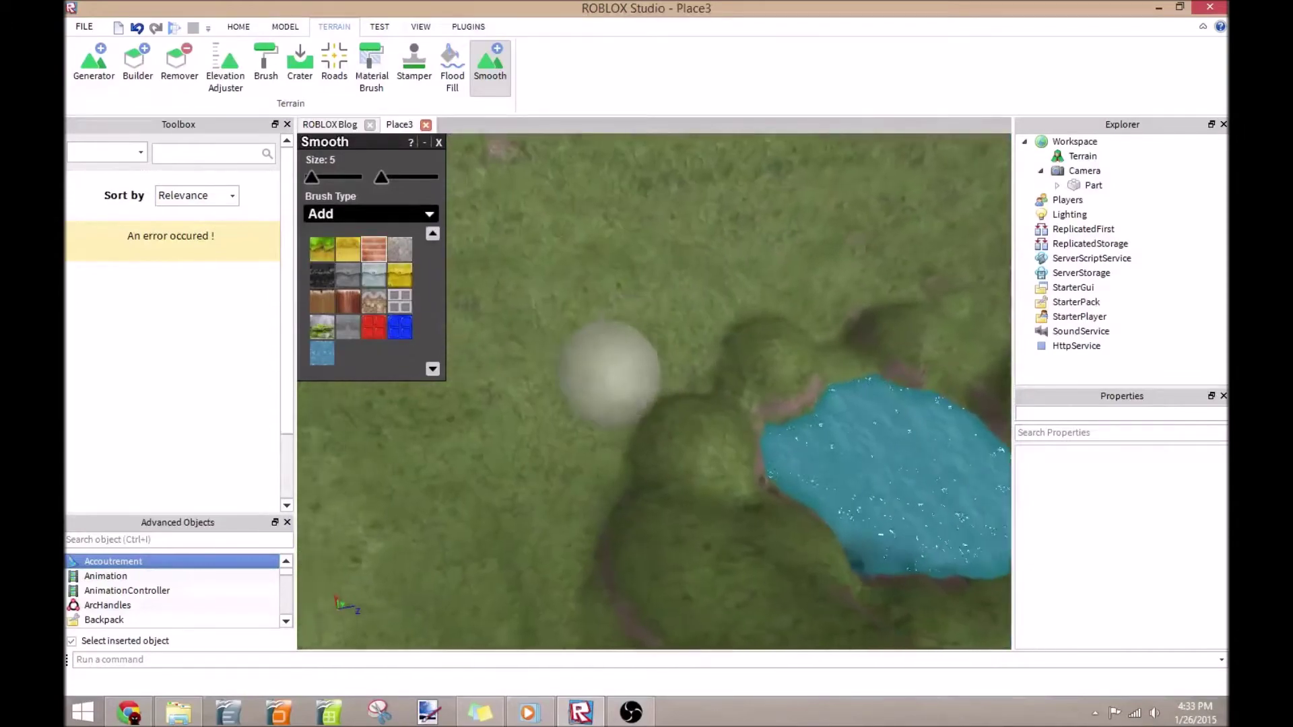
{"action": "right_click_drag", "start_coordinate": [713, 377], "coordinate": [822, 367]}
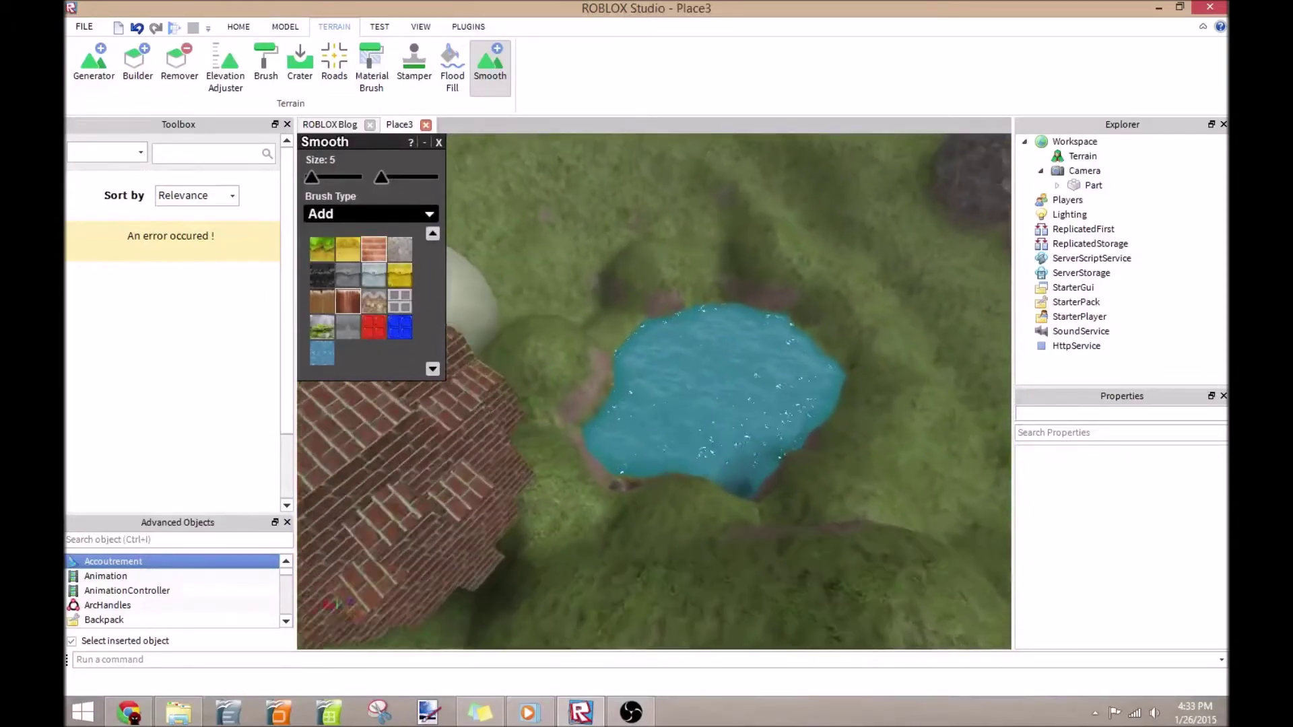
{"action": "right_click_drag", "start_coordinate": [457, 337], "coordinate": [818, 279]}
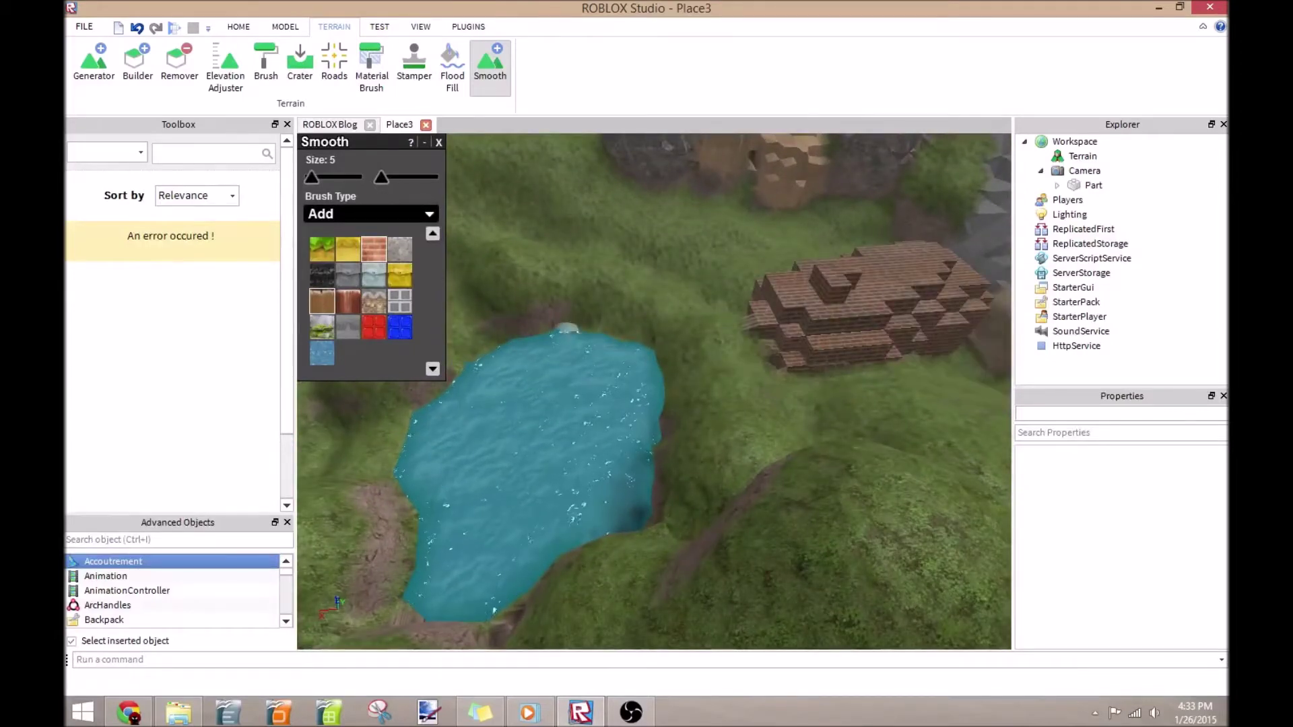
- Add long raised strands of water terrain across the surrounding hills with the size 5 Add brush
{"action": "right_click_drag", "start_coordinate": [444, 360], "coordinate": [593, 464]}
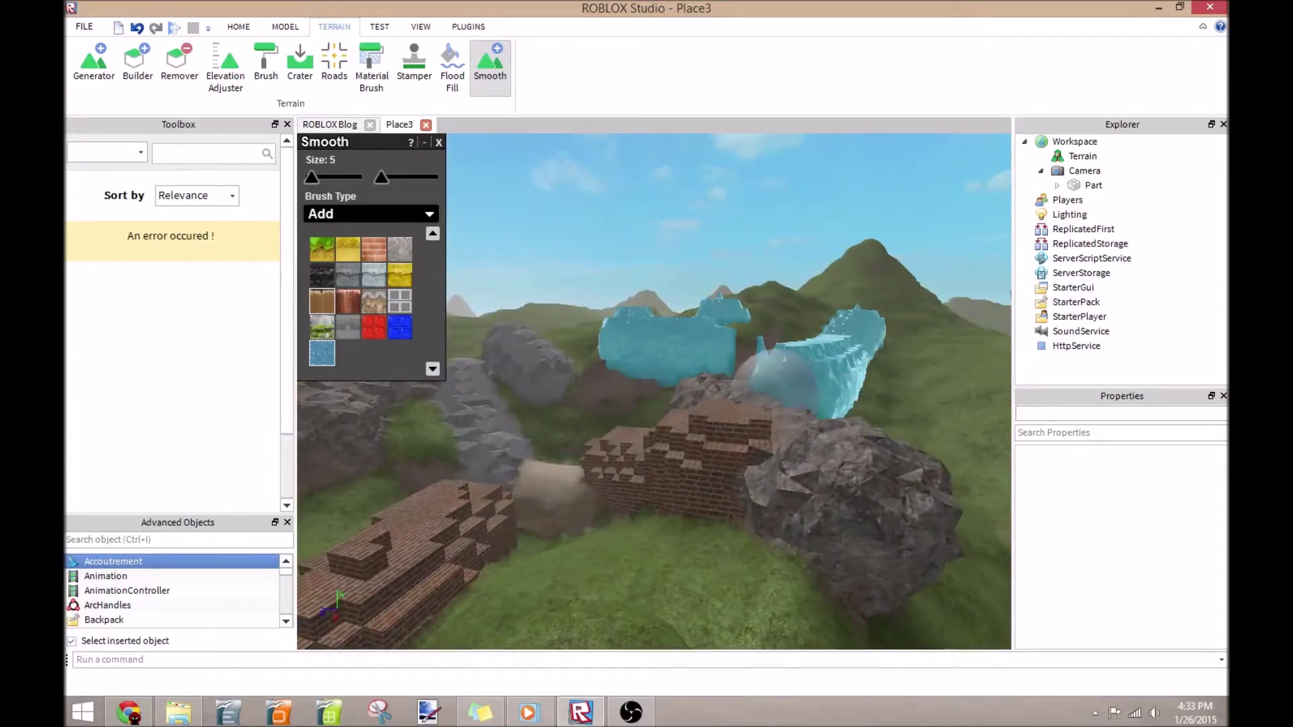
{"action": "right_click_drag", "start_coordinate": [707, 397], "coordinate": [559, 367]}
{"action": "right_click_drag", "start_coordinate": [653, 391], "coordinate": [653, 391]}
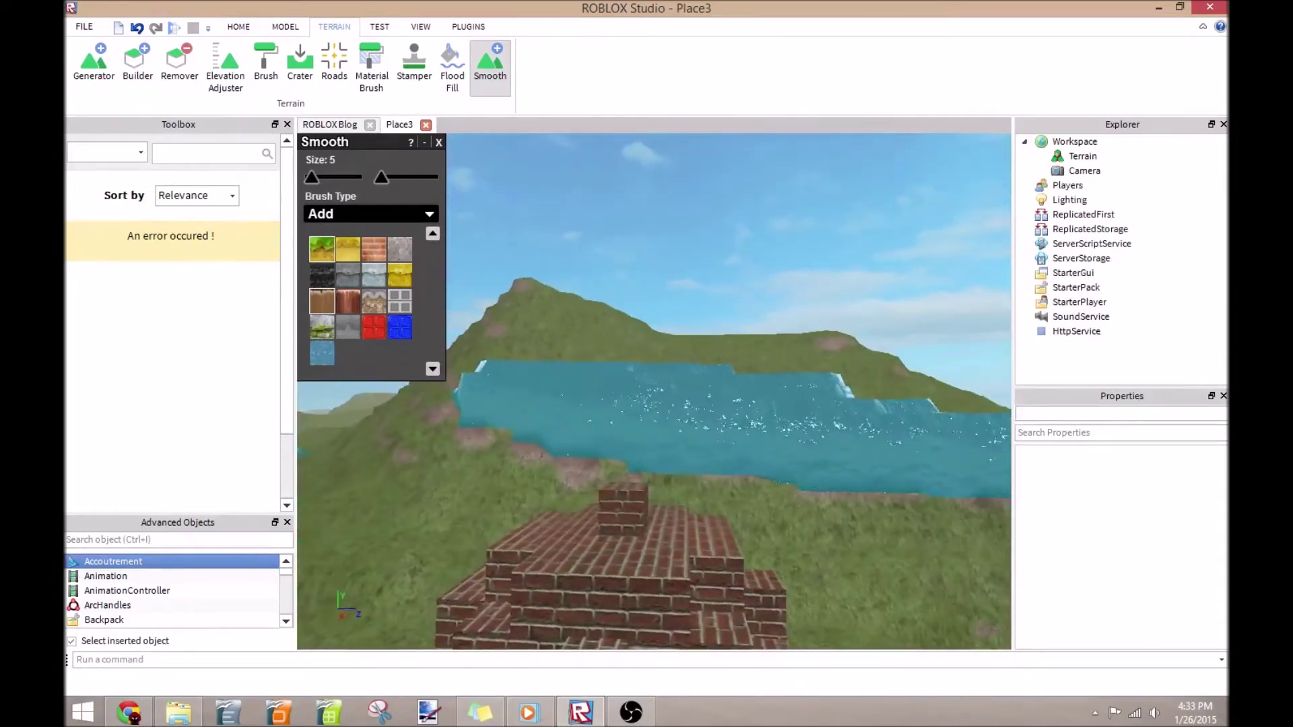
- Switch the brush type to Subtract and carve a large cave into the side of the grassy mountain
{"action": "left_click", "coordinate": [377, 214]}
{"action": "left_click", "coordinate": [370, 249]}
{"action": "key", "text": "w"}
{"action": "right_click_drag", "start_coordinate": [501, 297], "coordinate": [495, 280]}
{"action": "right_click_drag", "start_coordinate": [653, 390], "coordinate": [704, 397]}
{"action": "key", "text": "w"}
{"action": "key", "text": "w"}
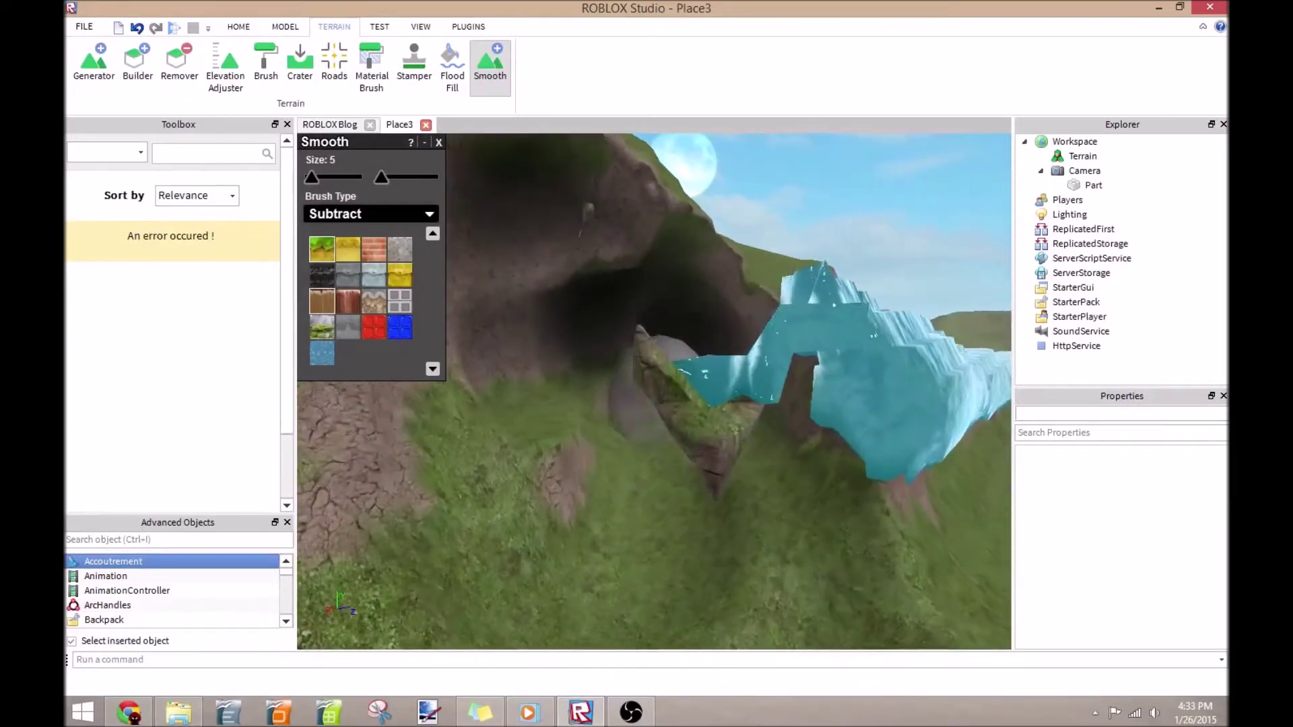
{"action": "key", "text": "s"}
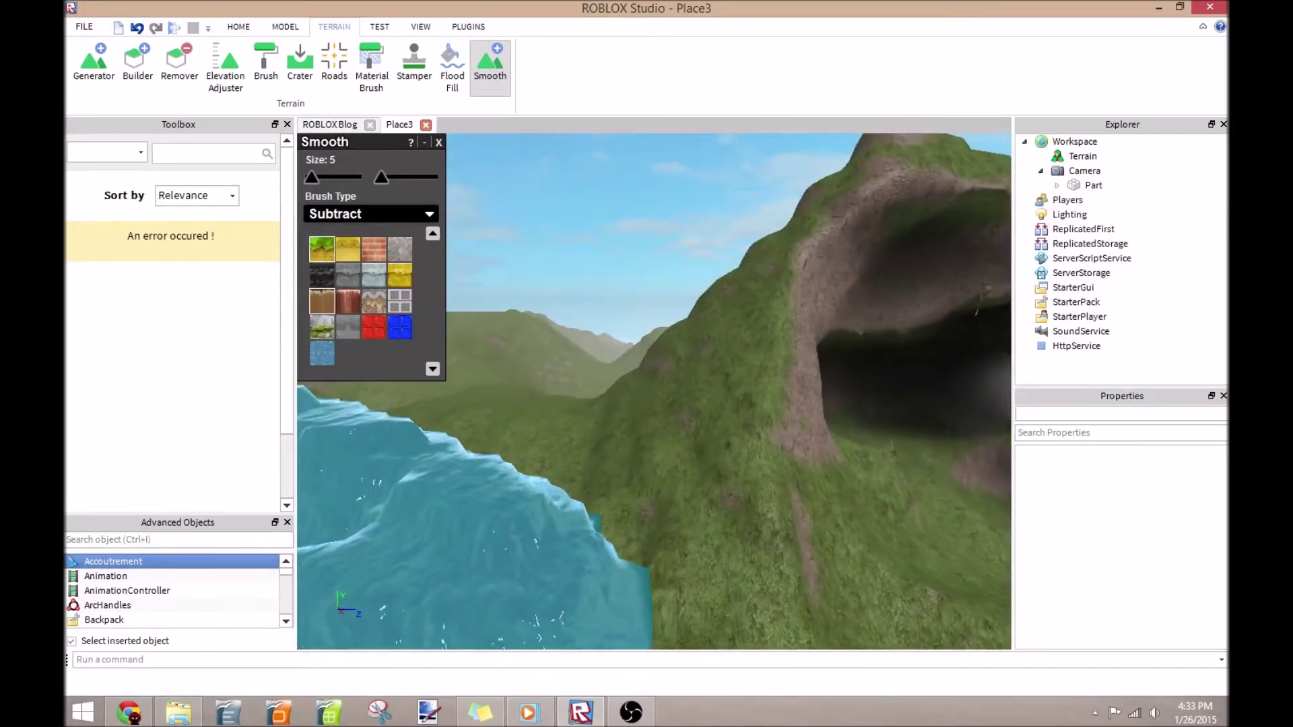
{"action": "right_click_drag", "start_coordinate": [653, 391], "coordinate": [745, 389]}
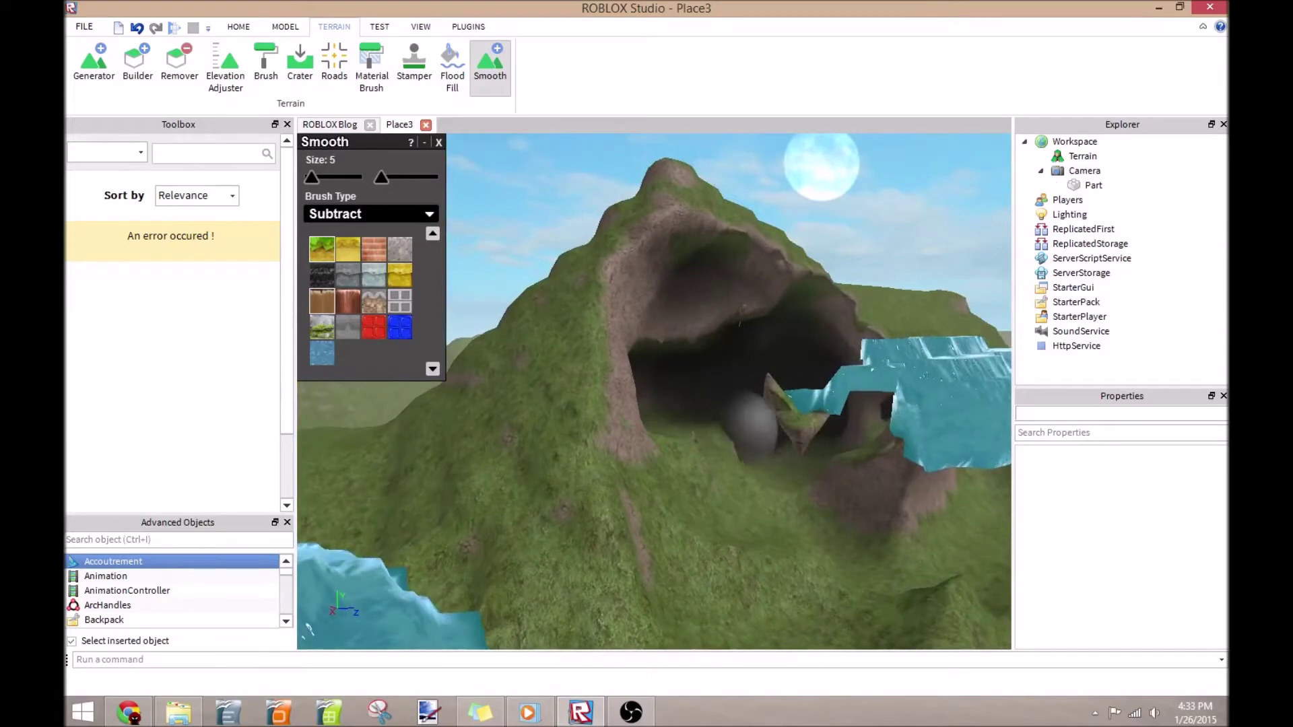
- Carve away the leftover grassy ledge and water fragment at the cave entrance with the Subtract brush
{"action": "key", "text": "w"}
{"action": "right_click_drag", "start_coordinate": [835, 431], "coordinate": [920, 441]}
{"action": "right_click_drag", "start_coordinate": [687, 498], "coordinate": [922, 572]}
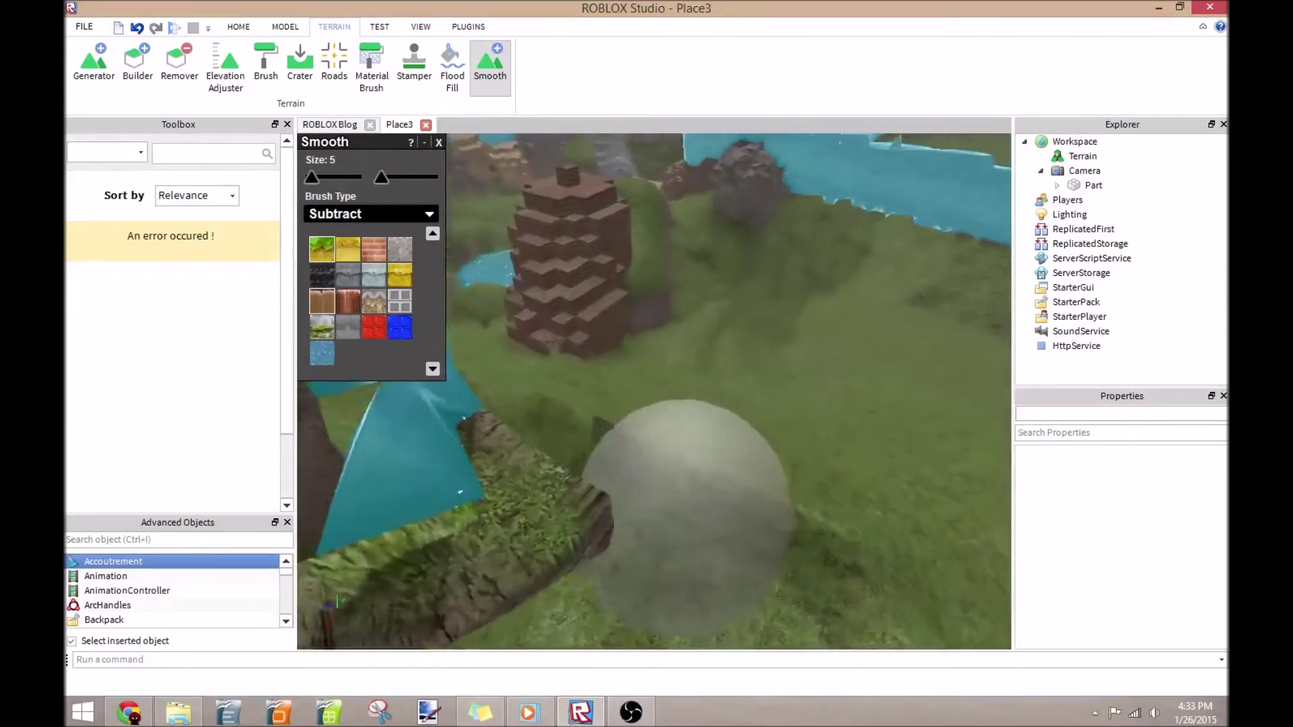
{"action": "left_click", "coordinate": [690, 505]}
{"action": "left_click", "coordinate": [687, 506]}
{"action": "left_click", "coordinate": [684, 475]}
{"action": "mouse_move", "coordinate": [683, 471]}
{"action": "left_mouse_down"}
{"action": "mouse_move", "coordinate": [664, 462]}
{"action": "mouse_move", "coordinate": [678, 404]}
{"action": "mouse_move", "coordinate": [669, 462]}
{"action": "mouse_move", "coordinate": [639, 441]}
{"action": "mouse_move", "coordinate": [562, 289]}
{"action": "mouse_move", "coordinate": [572, 337]}
{"action": "left_mouse_up"}
{"action": "key", "text": "d"}
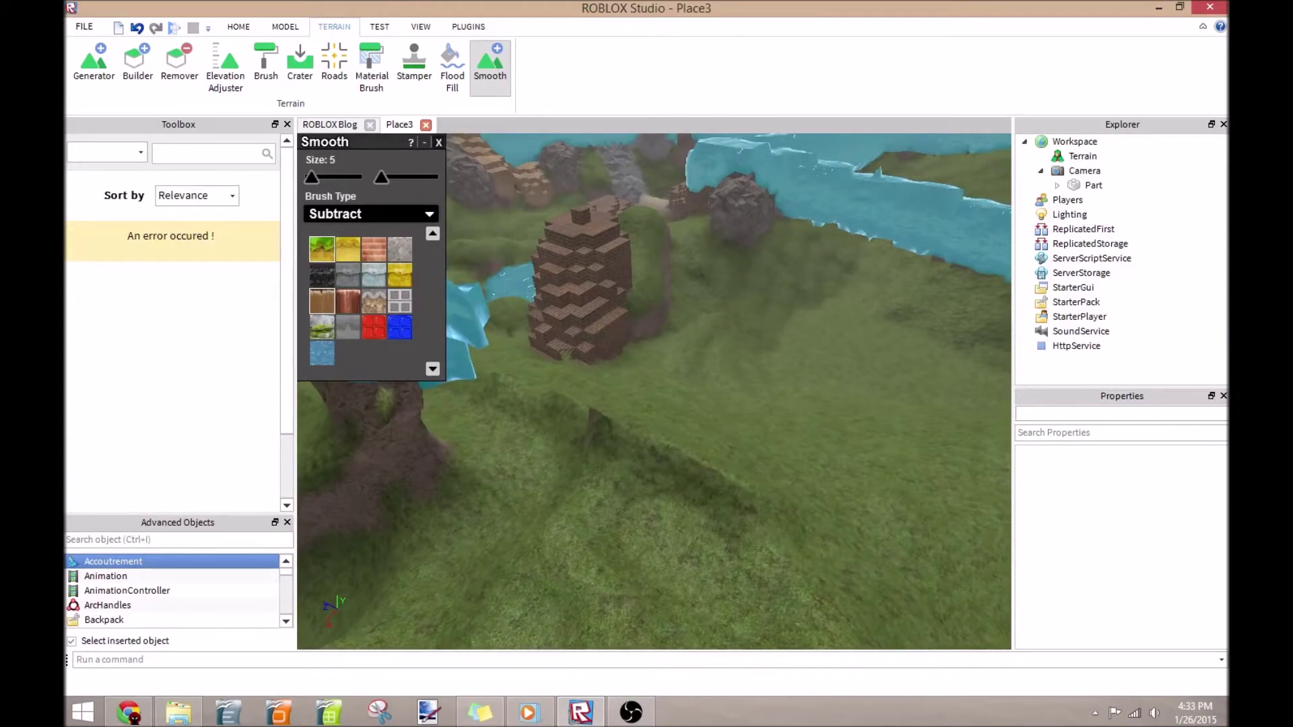
- Close the Smooth tool, insert a SpawnLocation on the grass near the brick tower, and focus the view on it
{"action": "left_click", "coordinate": [439, 142]}
{"action": "right_click_drag", "start_coordinate": [646, 377], "coordinate": [539, 336]}
{"action": "key", "text": "w"}
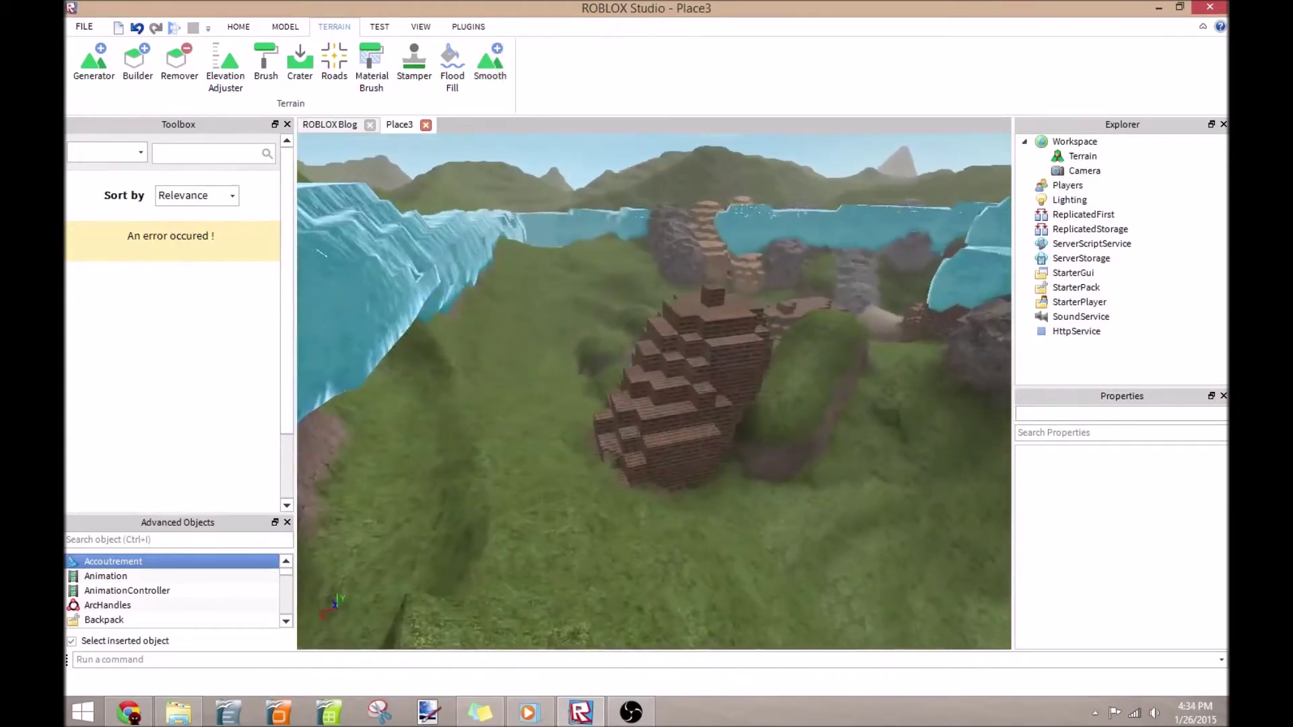
{"action": "right_click", "coordinate": [833, 212]}
{"action": "mouse_move", "coordinate": [880, 494]}
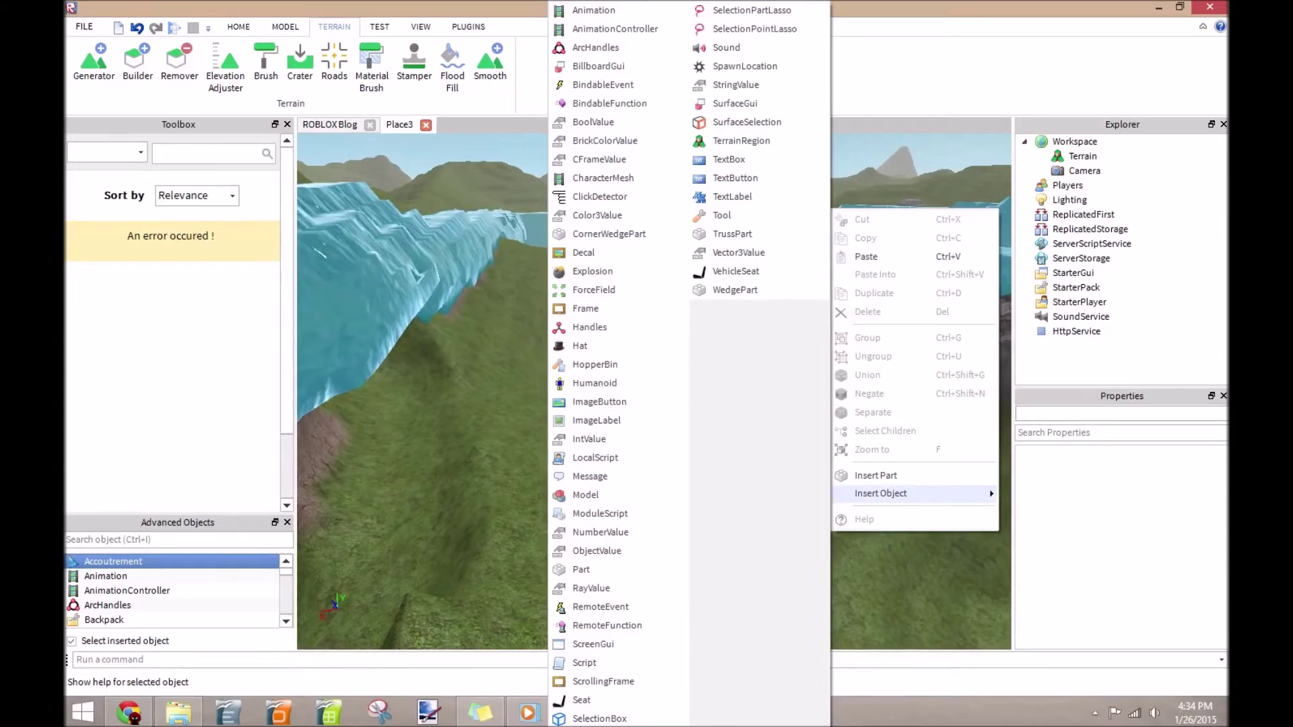
{"action": "left_click", "coordinate": [744, 67]}
{"action": "key", "text": "f"}
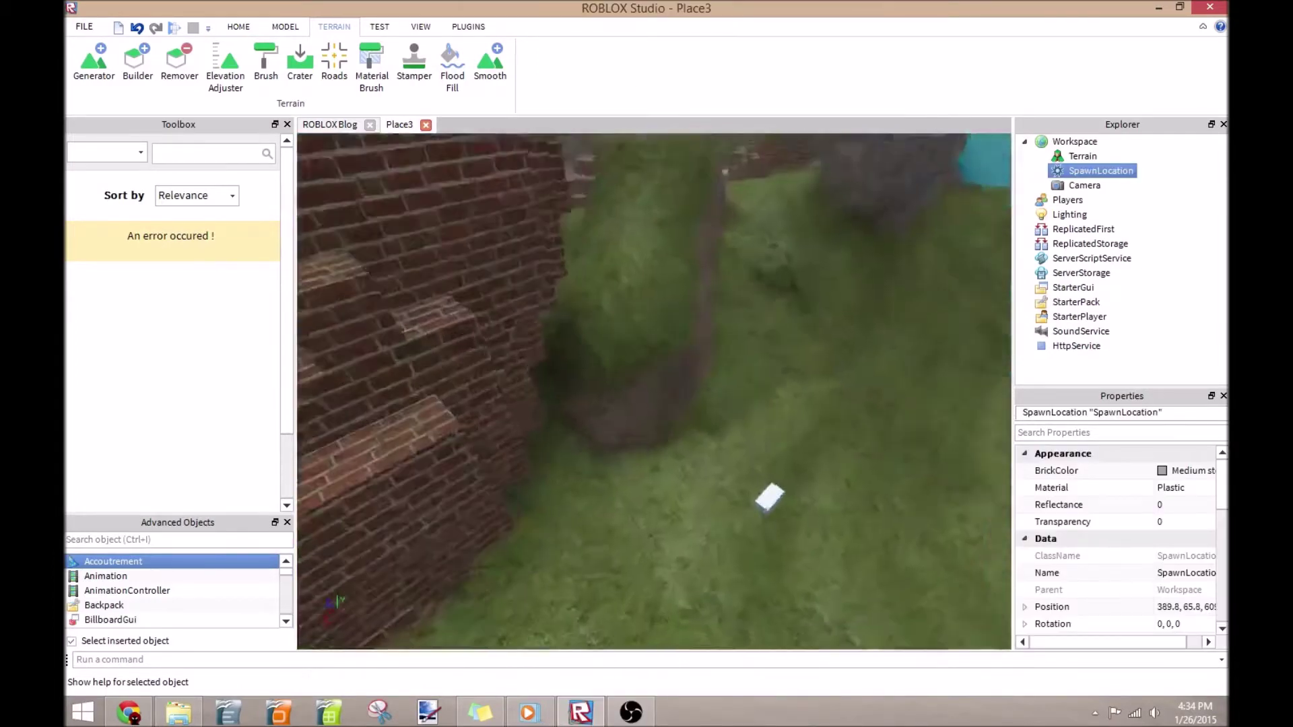
- Turn on the spawn location's Anchored property
{"action": "scroll", "coordinate": [1145, 539], "scroll_direction": "down", "scroll_amount": 5}
{"action": "scroll", "coordinate": [1151, 539], "scroll_direction": "up", "scroll_amount": 1}
{"action": "left_click", "coordinate": [1161, 505]}
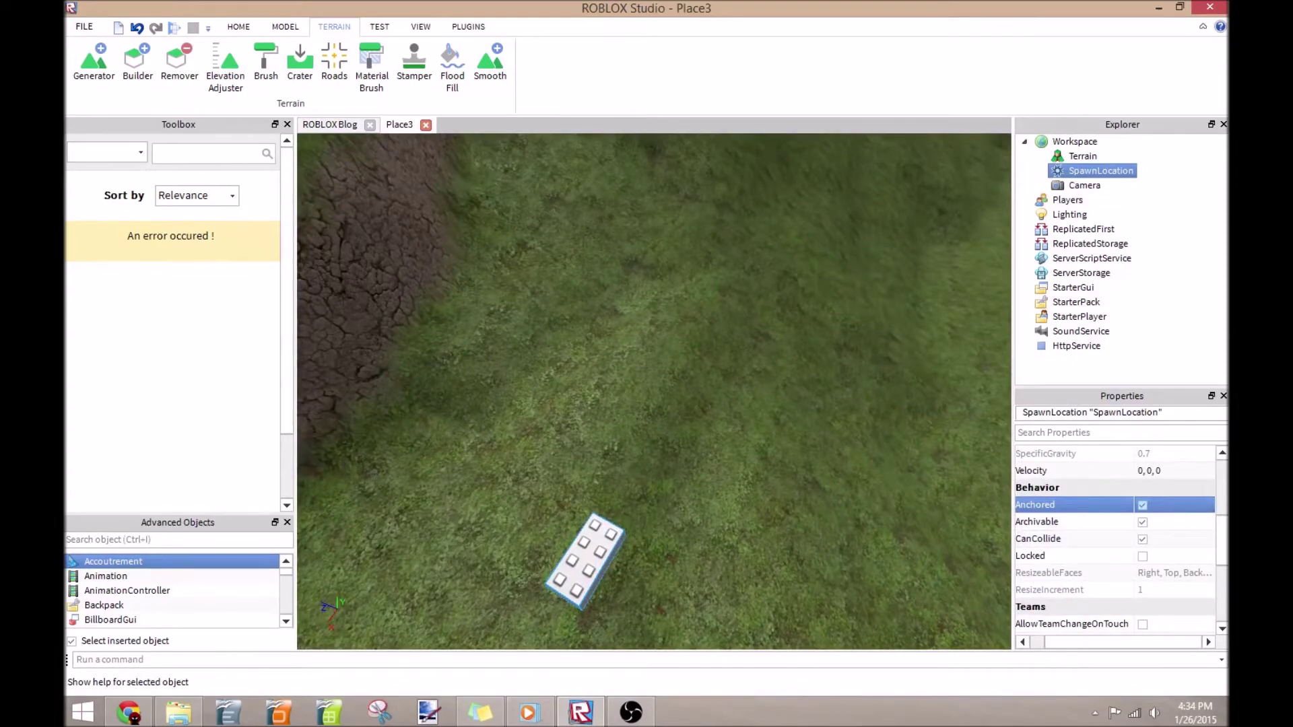
{"action": "scroll", "coordinate": [653, 391], "scroll_direction": "down", "scroll_amount": 10}
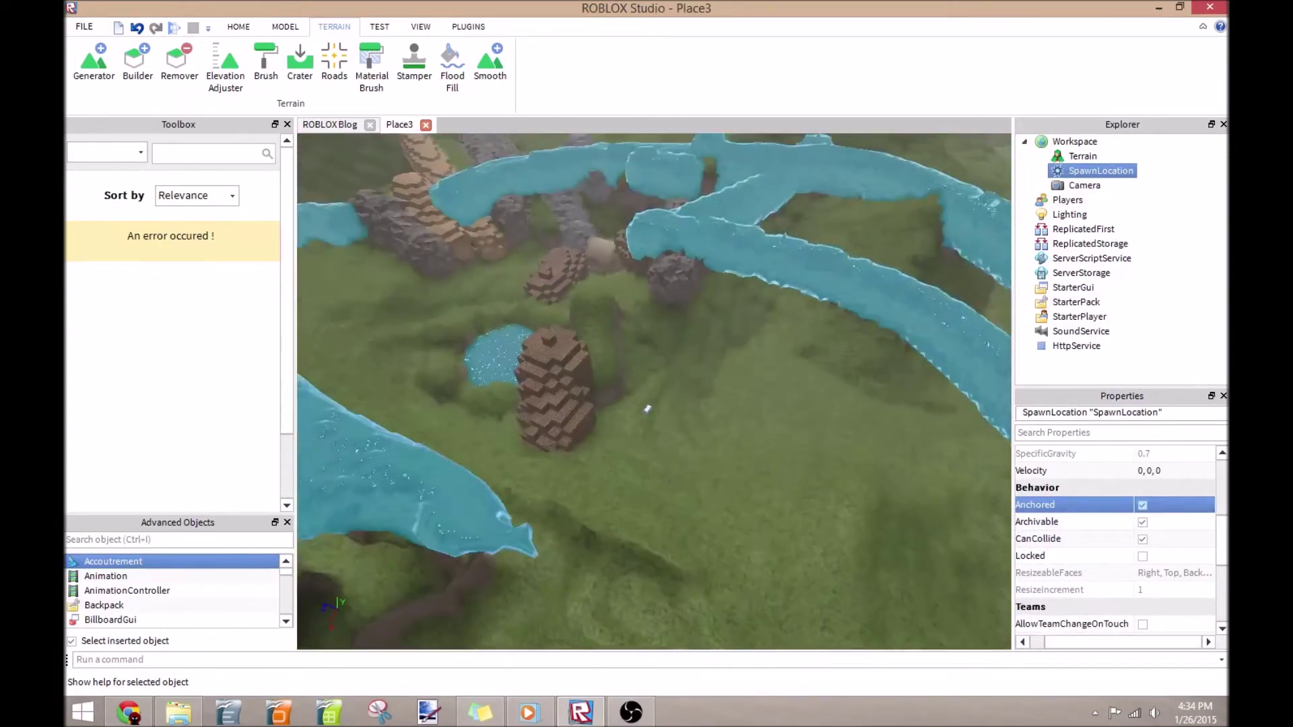
- Enlarge the spawn location into a wider square pad with the Scale tool and deselect it
{"action": "scroll", "coordinate": [653, 391], "scroll_direction": "up", "scroll_amount": 1}
{"action": "left_click", "coordinate": [684, 492]}
{"action": "scroll", "coordinate": [654, 391], "scroll_direction": "up", "scroll_amount": 5}
{"action": "left_click", "coordinate": [638, 431]}
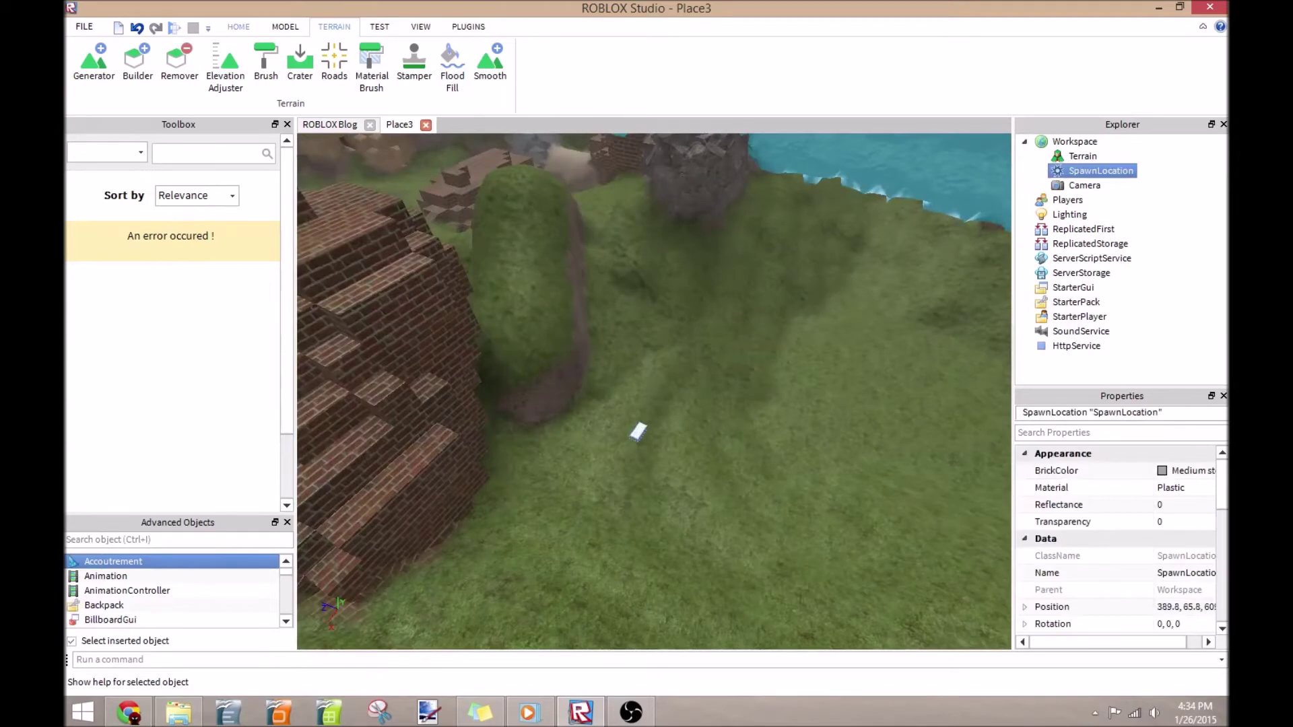
{"action": "left_click", "coordinate": [238, 27]}
{"action": "left_click", "coordinate": [293, 65]}
{"action": "left_click", "coordinate": [258, 65]}
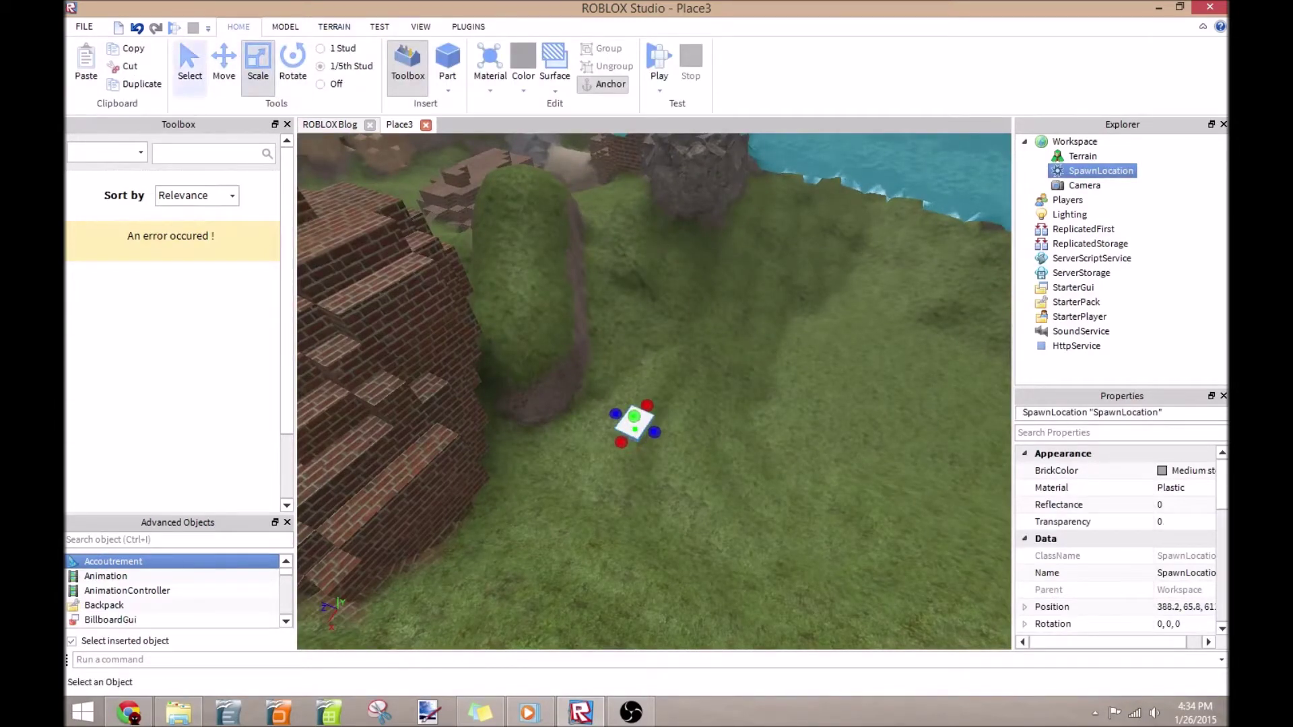
{"action": "left_click", "coordinate": [189, 65]}
{"action": "left_click", "coordinate": [539, 216]}
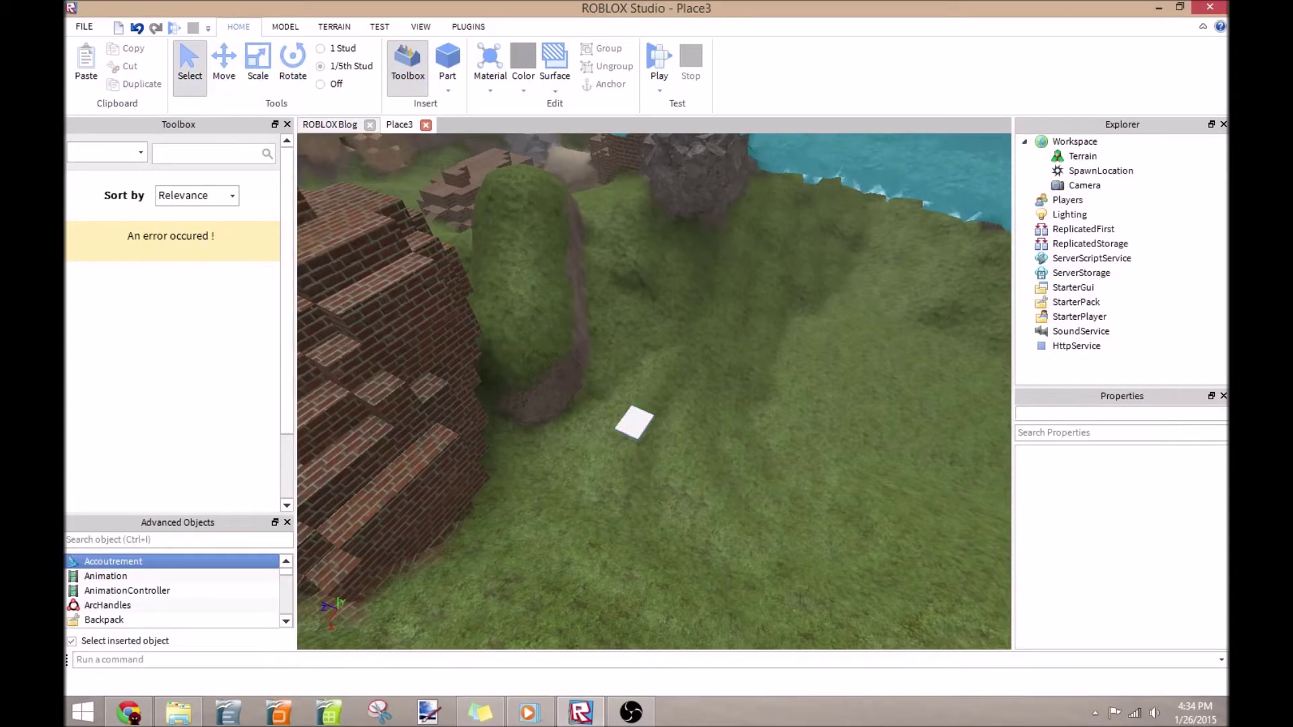
- Start a local test server with 1 player
{"action": "left_click", "coordinate": [380, 27]}
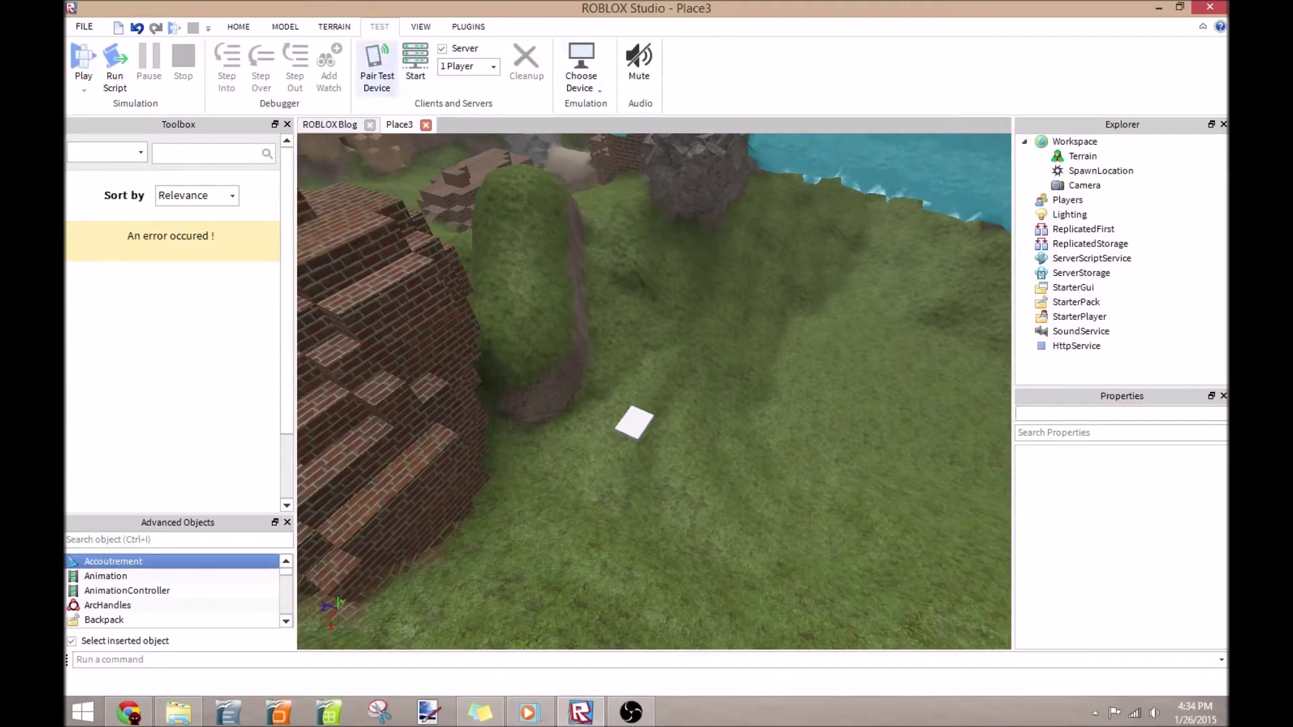
{"action": "left_click", "coordinate": [470, 66]}
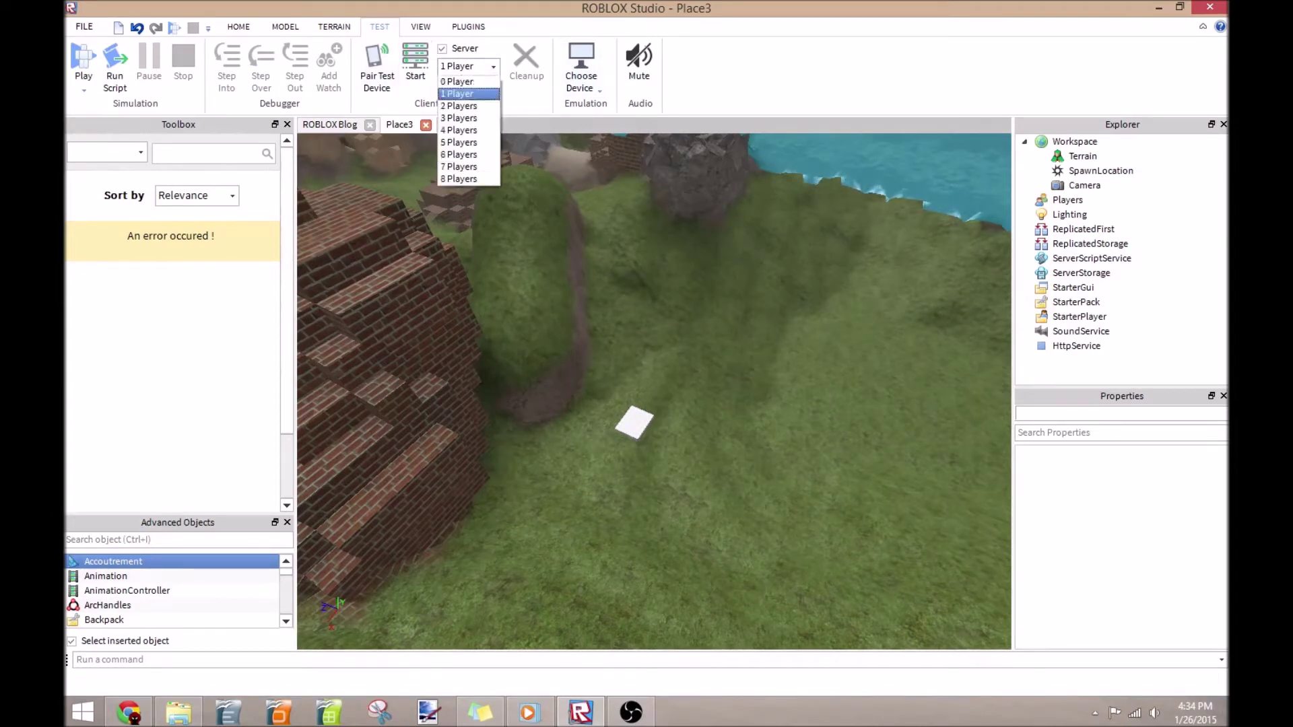
{"action": "left_click", "coordinate": [484, 67]}
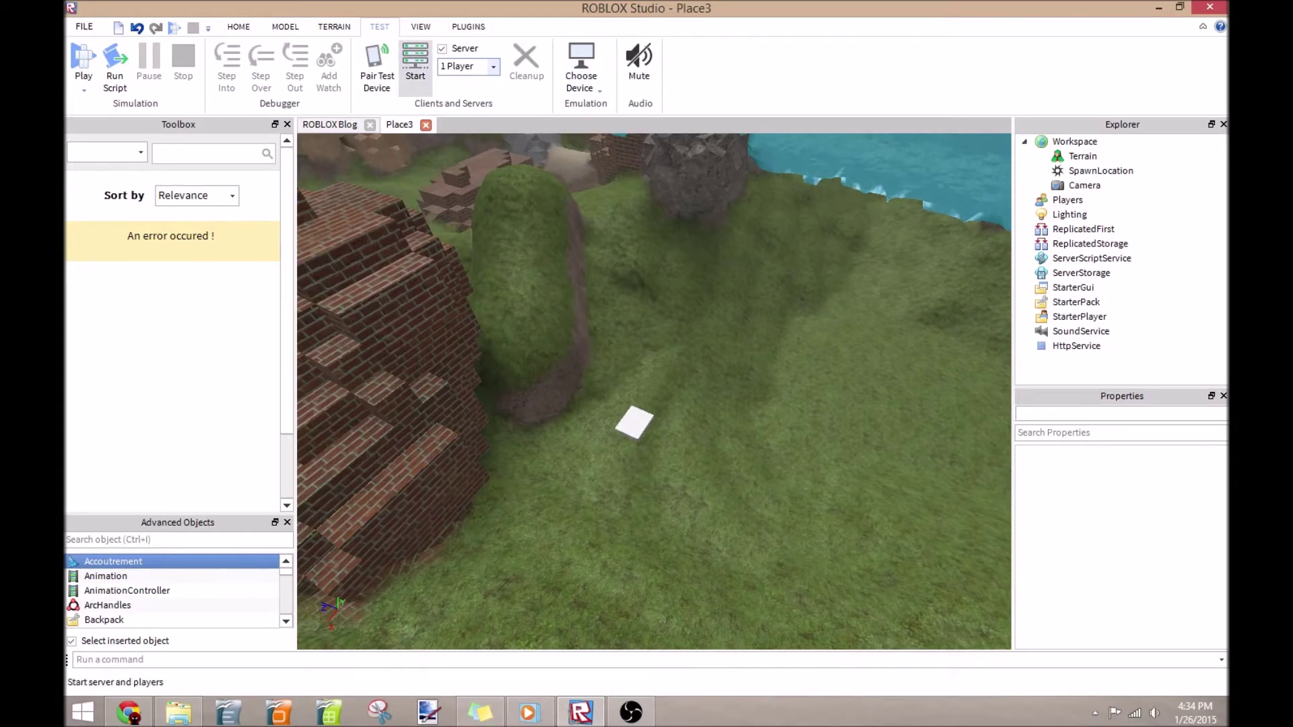
{"action": "left_click", "coordinate": [415, 64]}
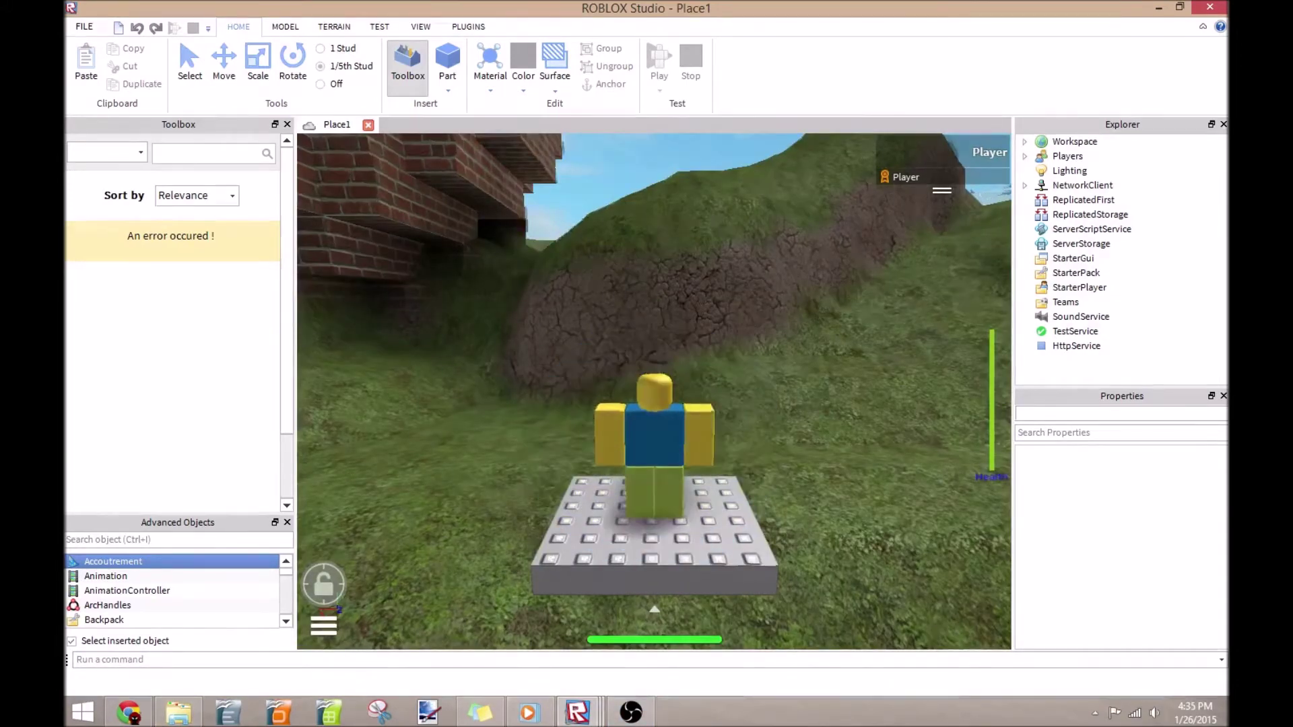
- Run the test character off the spawn pad and around the nearby mounds, surveying the surrounding terrain from close and far
{"action": "right_click_drag", "start_coordinate": [654, 390], "coordinate": [525, 363]}
{"action": "key", "text": "d"}
{"action": "key", "text": "w"}
{"action": "key", "text": "w"}
{"action": "right_click_drag", "start_coordinate": [647, 296], "coordinate": [411, 384]}
{"action": "key", "text": "w"}
{"action": "scroll", "coordinate": [539, 296], "scroll_direction": "down", "scroll_amount": 8}
{"action": "key", "text": "w"}
{"action": "scroll", "coordinate": [565, 364], "scroll_direction": "up", "scroll_amount": 5}
{"action": "scroll", "coordinate": [485, 404], "scroll_direction": "down", "scroll_amount": 5}
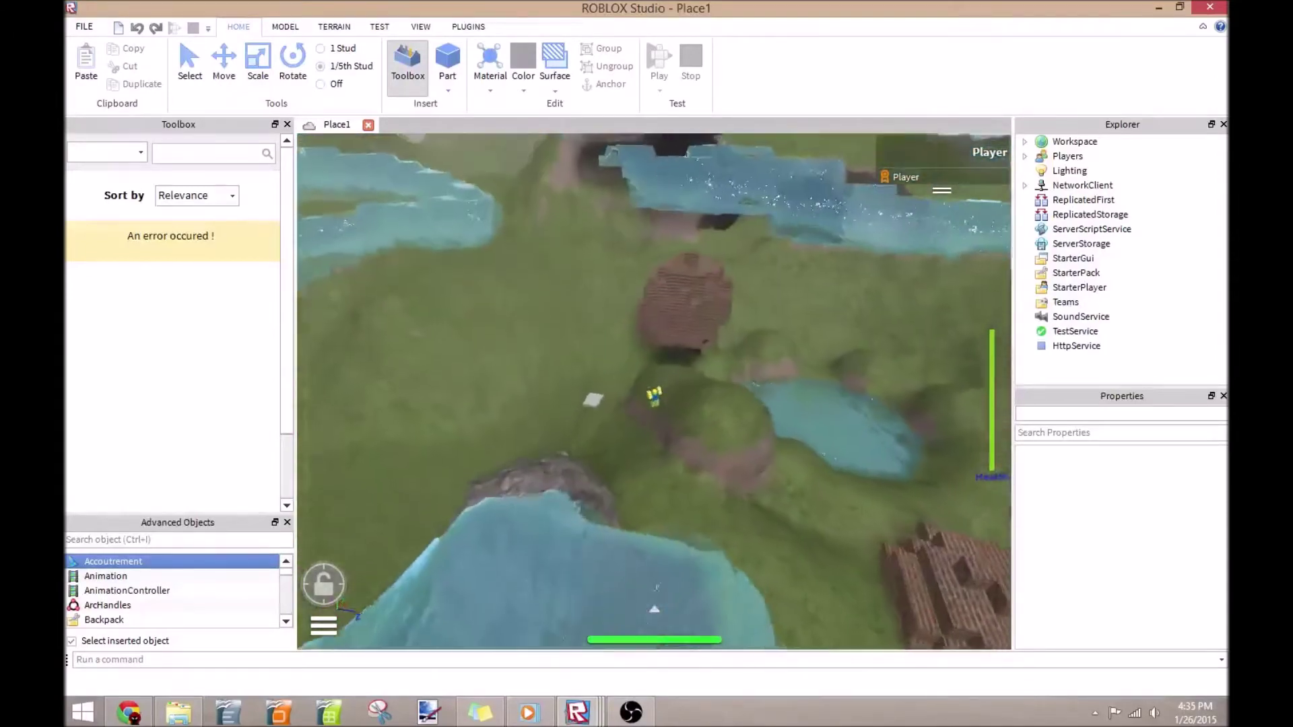
{"action": "scroll", "coordinate": [654, 390], "scroll_direction": "up", "scroll_amount": 6}
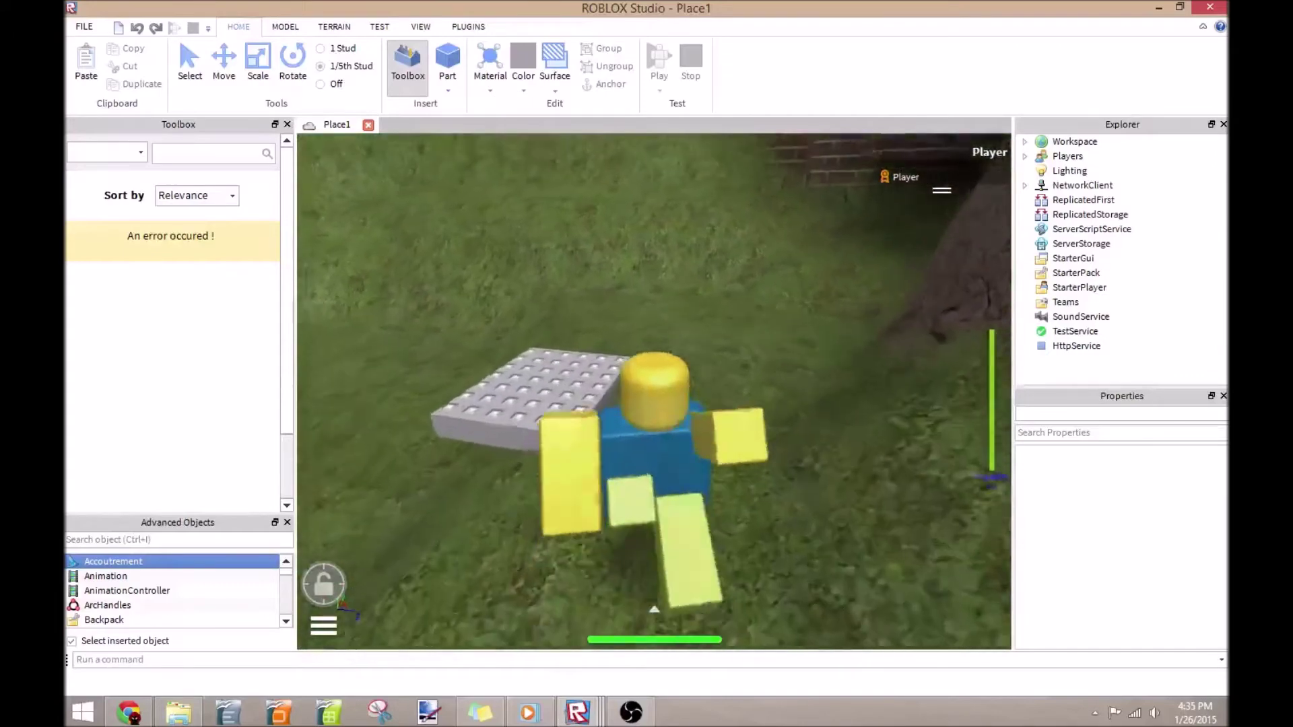
{"action": "key", "text": "w"}
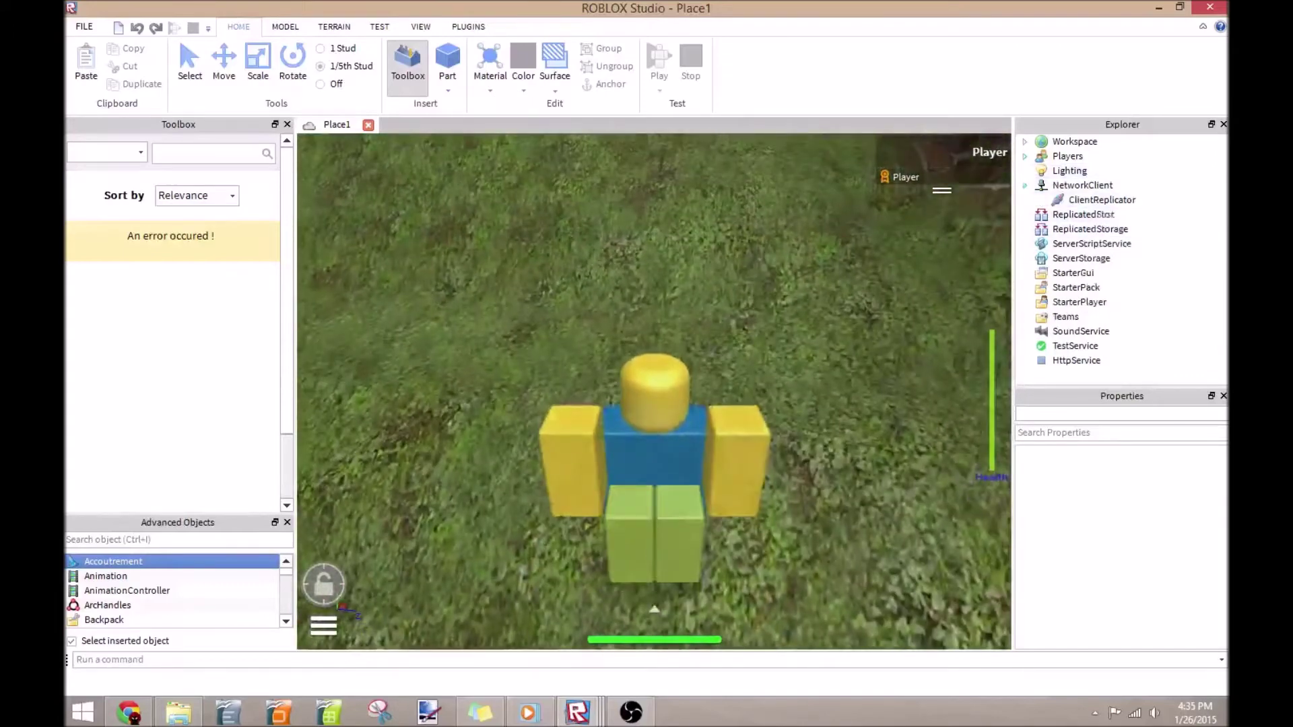
- Examine the running game's object hierarchy, including the PlayerGui, Lighting, the character model in Workspace and the ClientReplicator
{"action": "left_click", "coordinate": [1024, 156]}
{"action": "left_click", "coordinate": [1040, 171]}
{"action": "left_click", "coordinate": [1104, 215]}
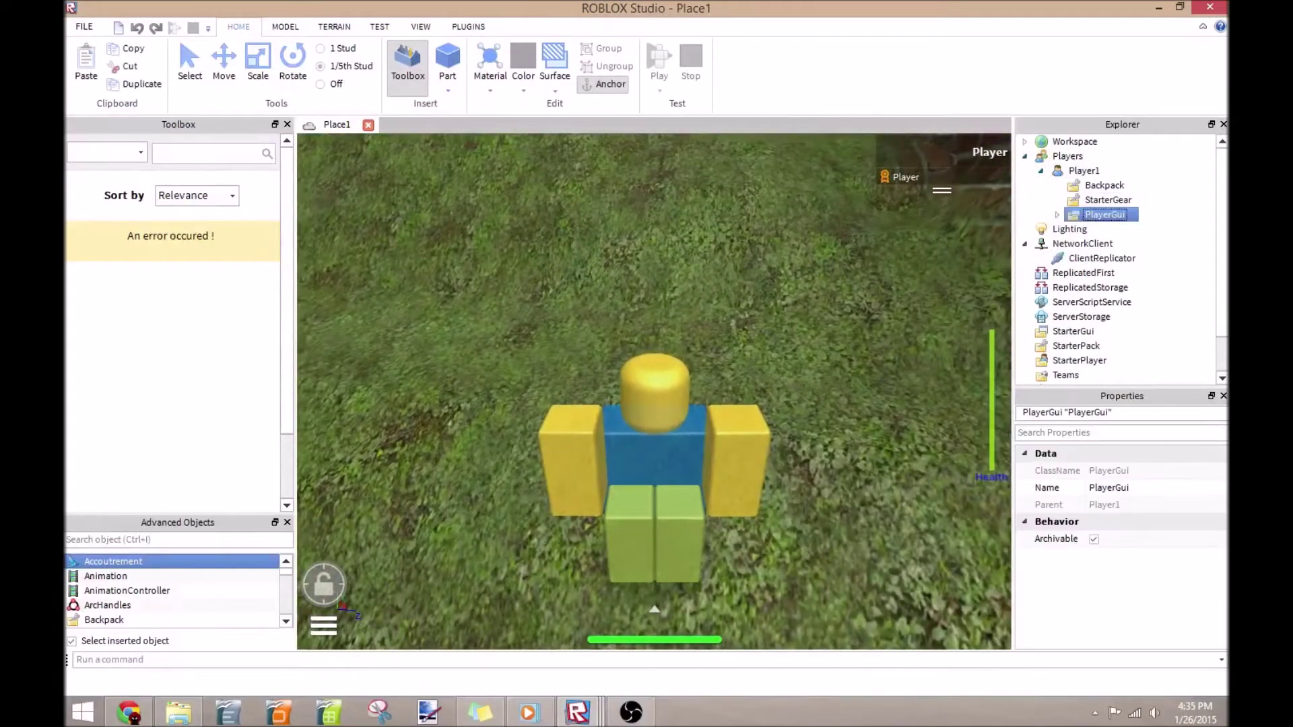
{"action": "left_click", "coordinate": [1069, 229]}
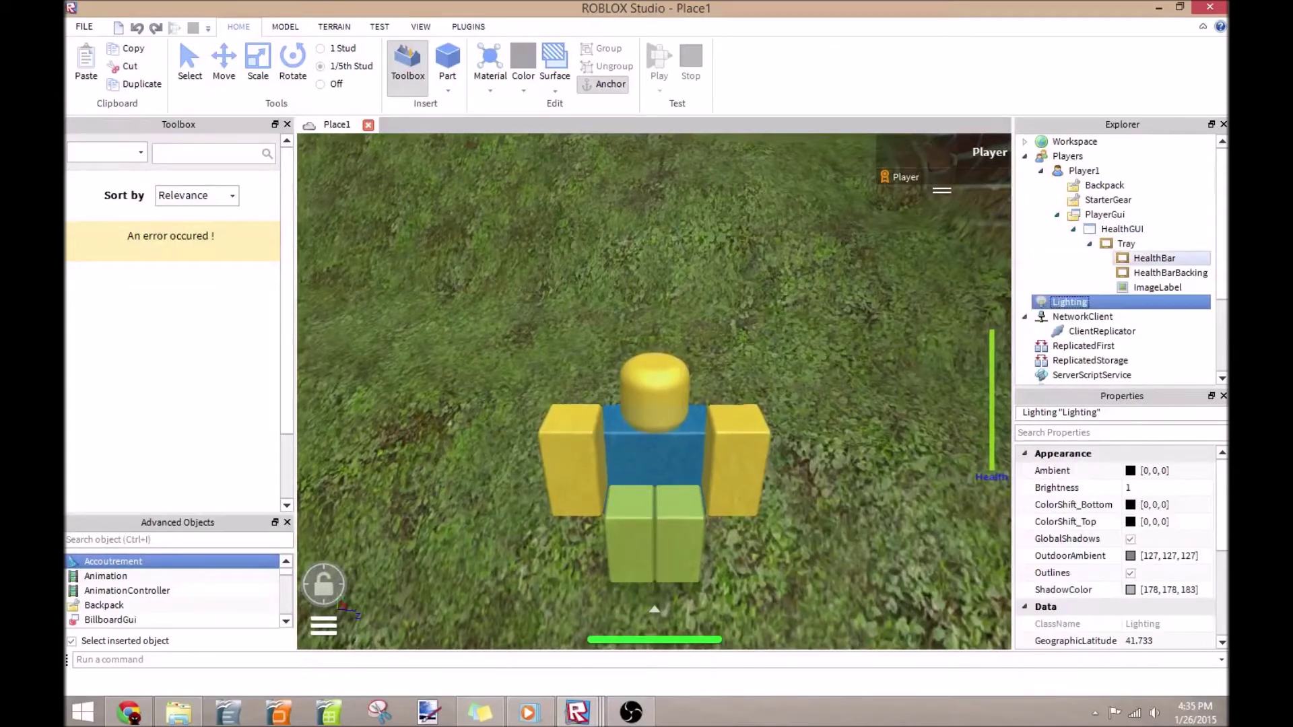
{"action": "left_click", "coordinate": [1025, 142]}
{"action": "left_click", "coordinate": [1084, 200]}
{"action": "left_click", "coordinate": [1041, 200]}
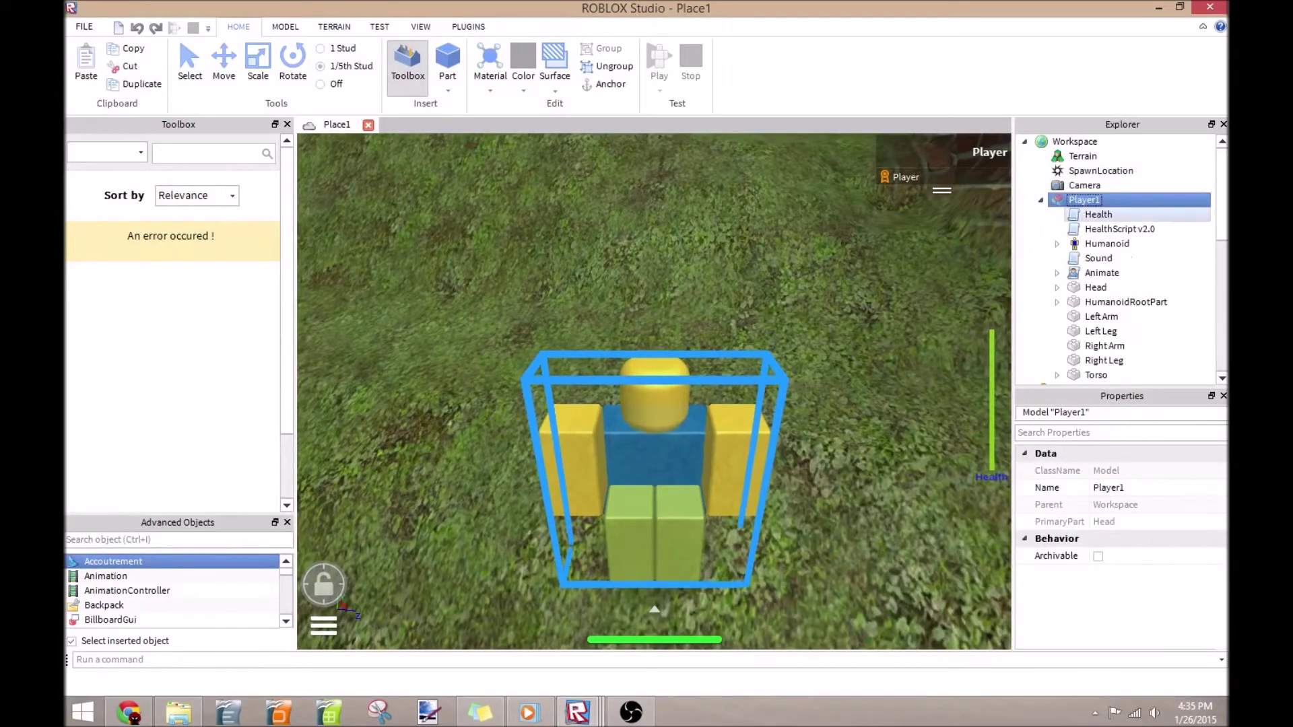
{"action": "scroll", "coordinate": [1111, 244], "scroll_direction": "down", "scroll_amount": 8}
{"action": "left_click", "coordinate": [1102, 214]}
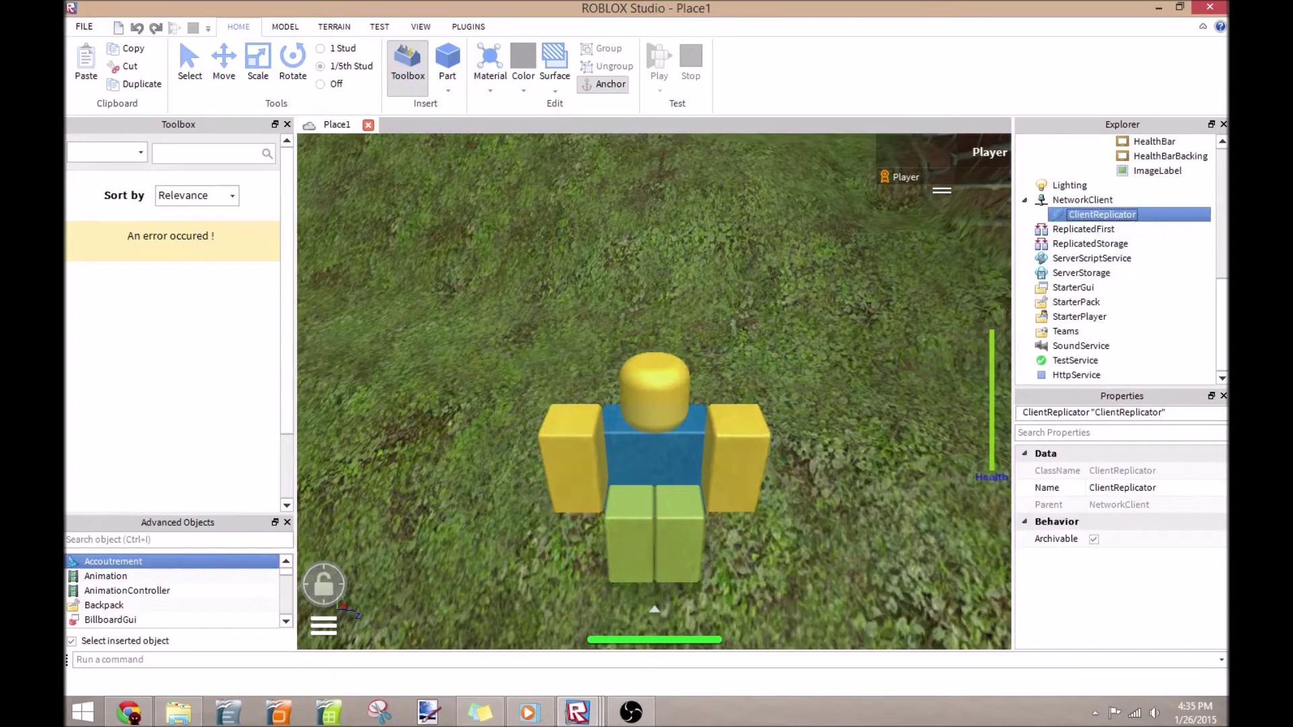
{"action": "scroll", "coordinate": [654, 391], "scroll_direction": "up", "scroll_amount": 2}
{"action": "scroll", "coordinate": [1117, 259], "scroll_direction": "up", "scroll_amount": 10}
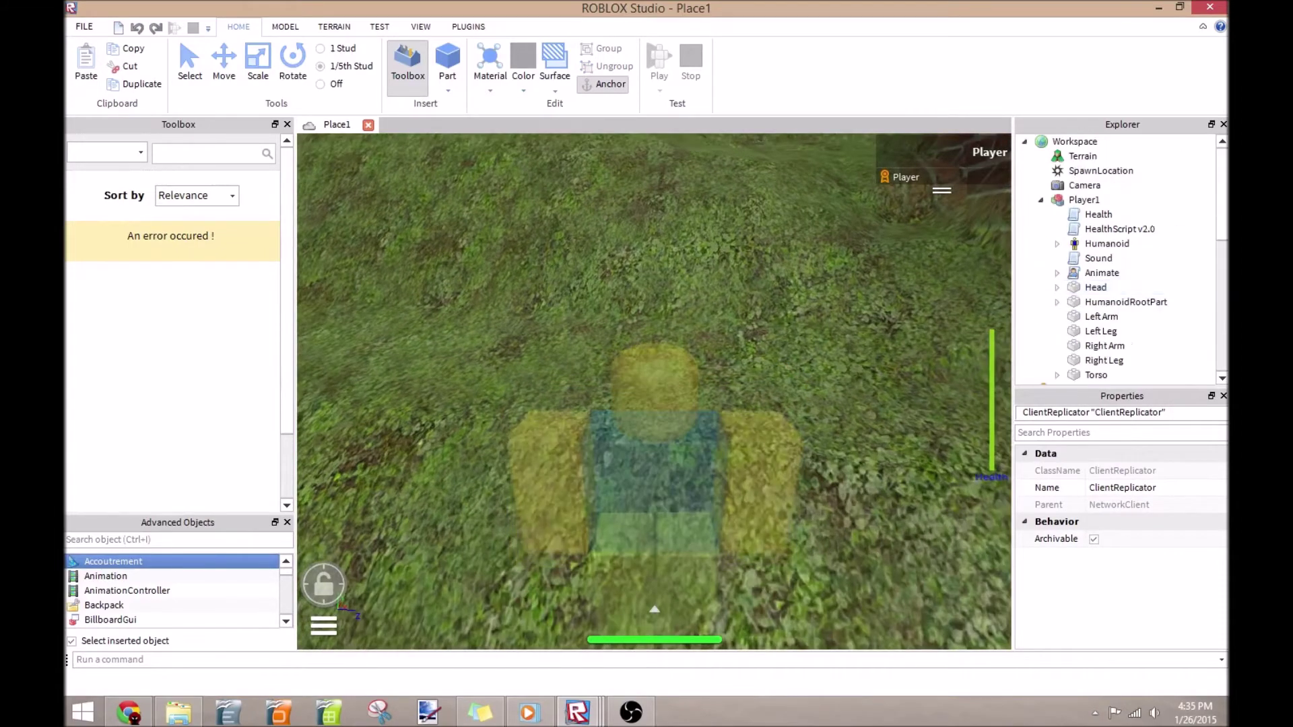
- Walk the character toward the cave mountain and close the Explorer, Properties, Toolbox and Advanced Objects panels to widen the game view
{"action": "scroll", "coordinate": [654, 391], "scroll_direction": "down", "scroll_amount": 2}
{"action": "key", "text": "w"}
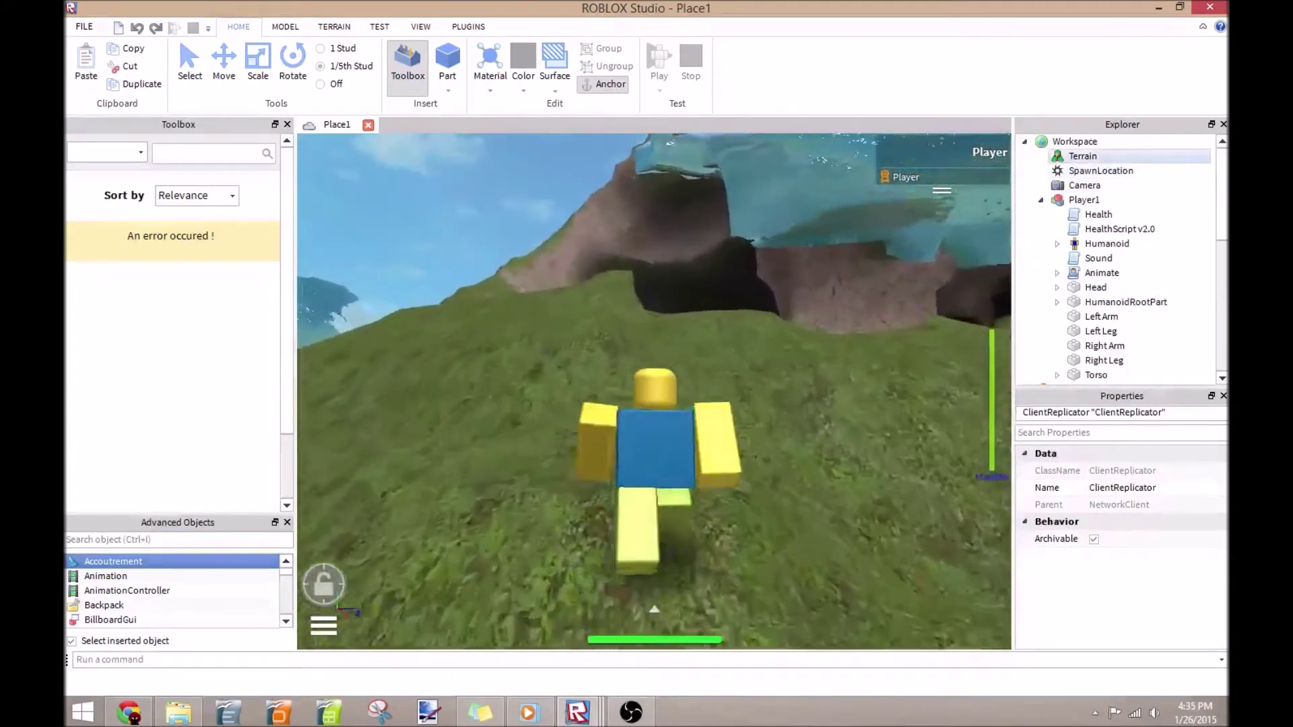
{"action": "left_click", "coordinate": [1224, 125]}
{"action": "left_click", "coordinate": [1223, 125]}
{"action": "left_click", "coordinate": [287, 125]}
{"action": "left_click", "coordinate": [286, 124]}
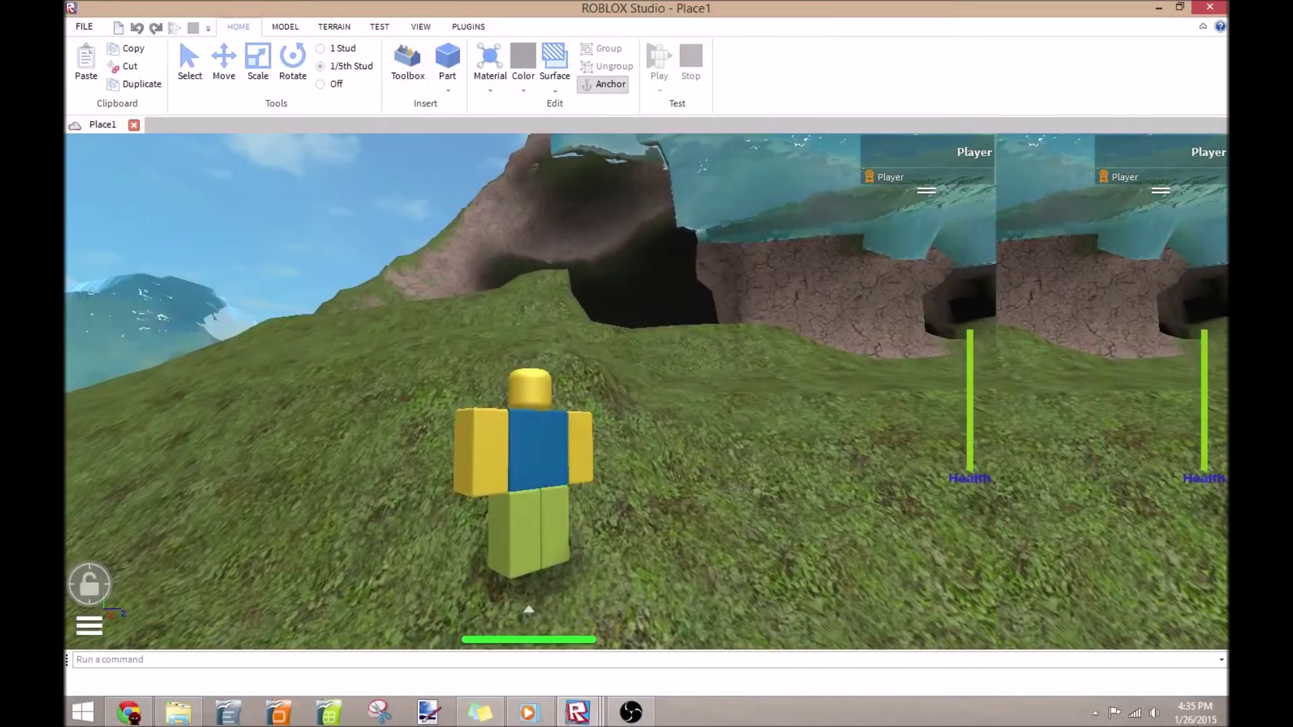
- Walk the character up the grassy slope and explore the inside of the carved cave
{"action": "key", "text": "w"}
{"action": "key", "text": "a"}
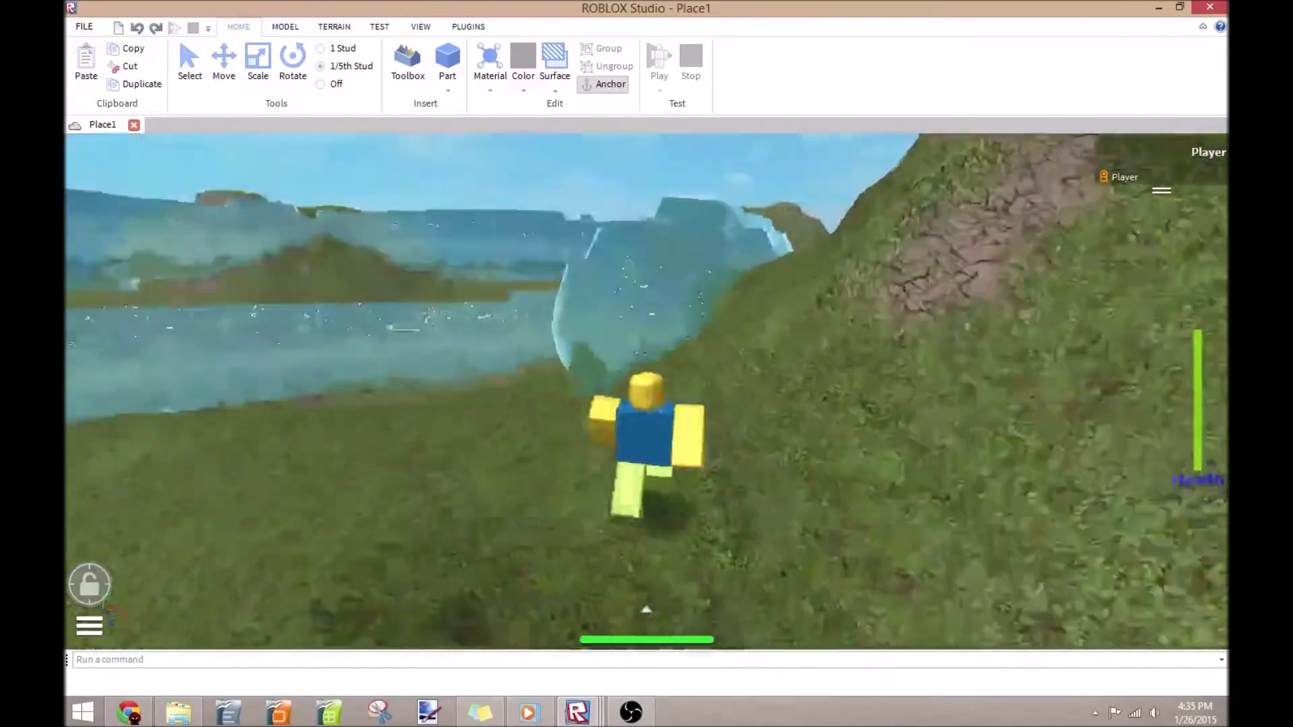
{"action": "key", "text": "d"}
{"action": "key", "text": "w"}
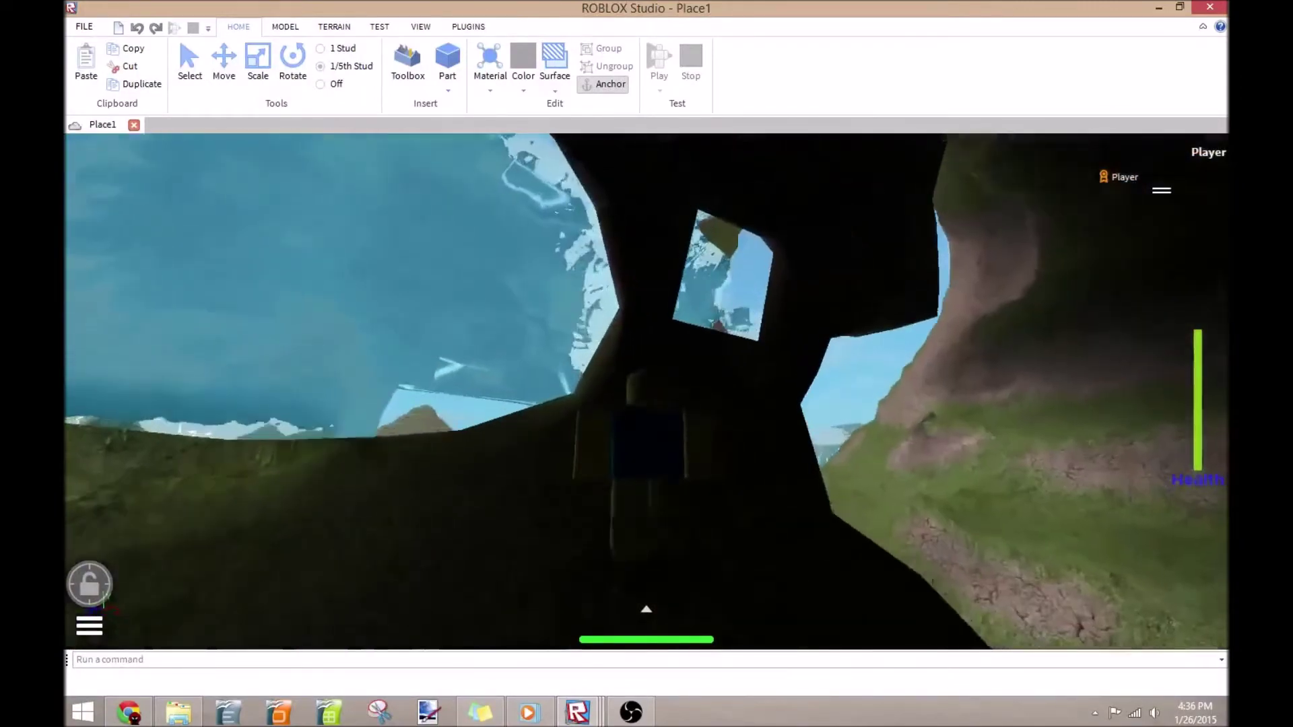
{"action": "key", "text": "w"}
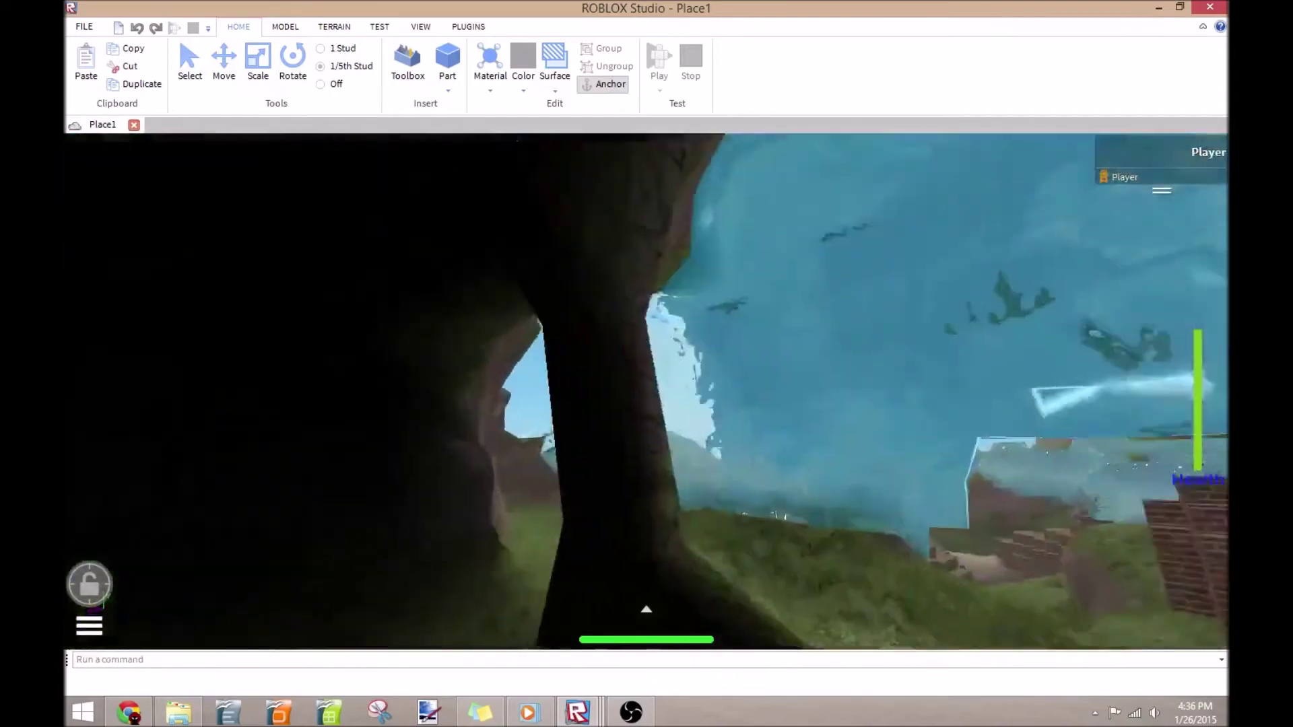
{"action": "key", "text": "space"}
{"action": "key", "text": "d"}
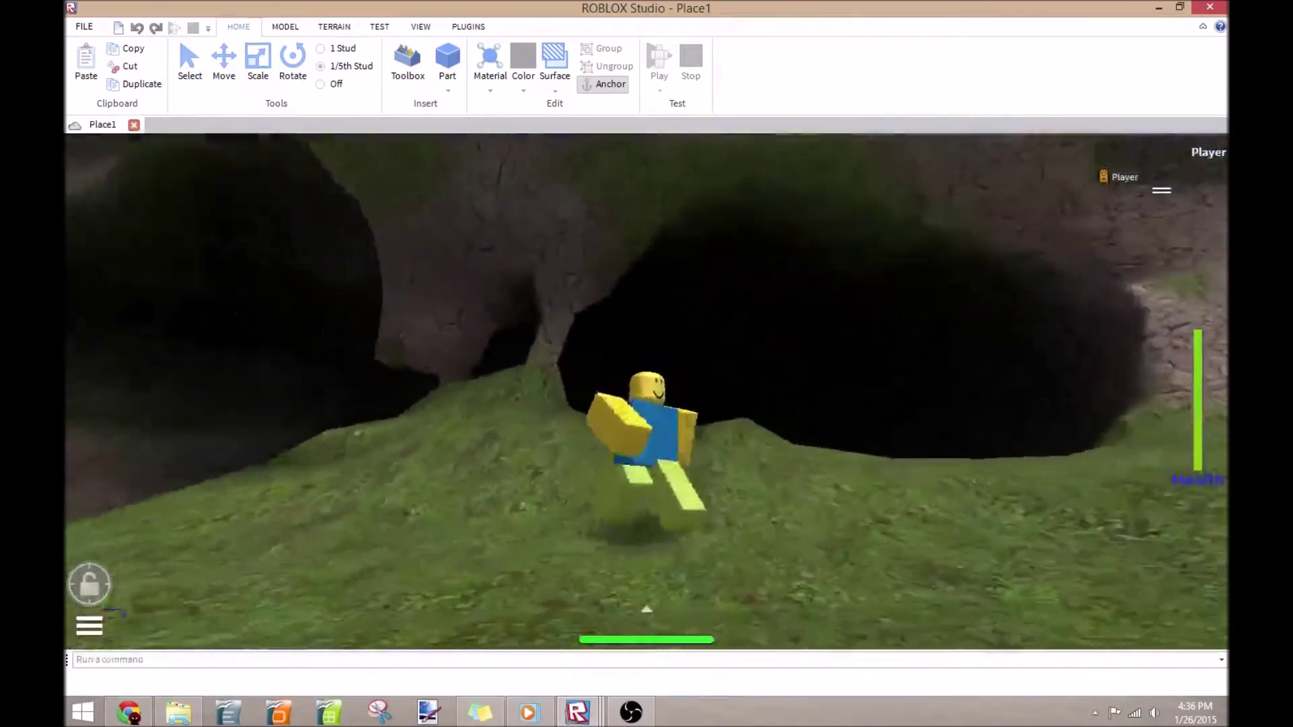
- Run the character away from the cave and swim through the raised water stream to the grass beyond
{"action": "key", "text": "w"}
{"action": "key", "text": "w"}
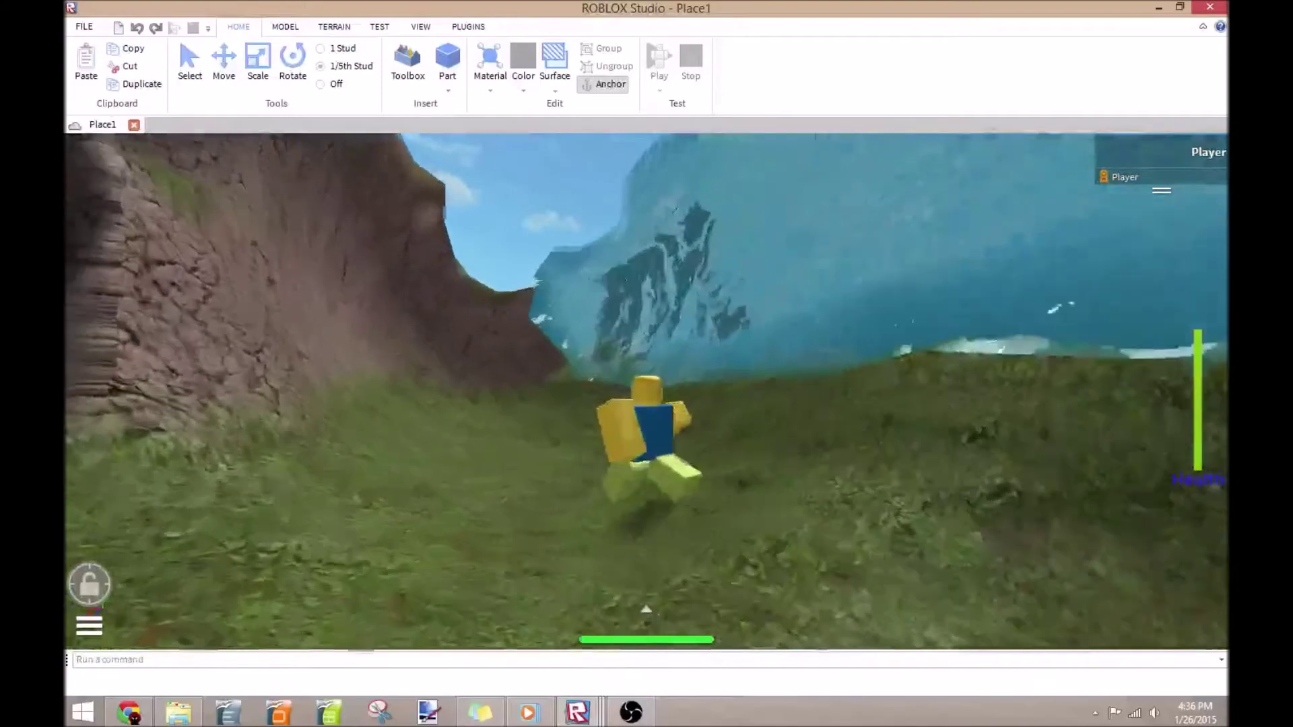
{"action": "key", "text": "w"}
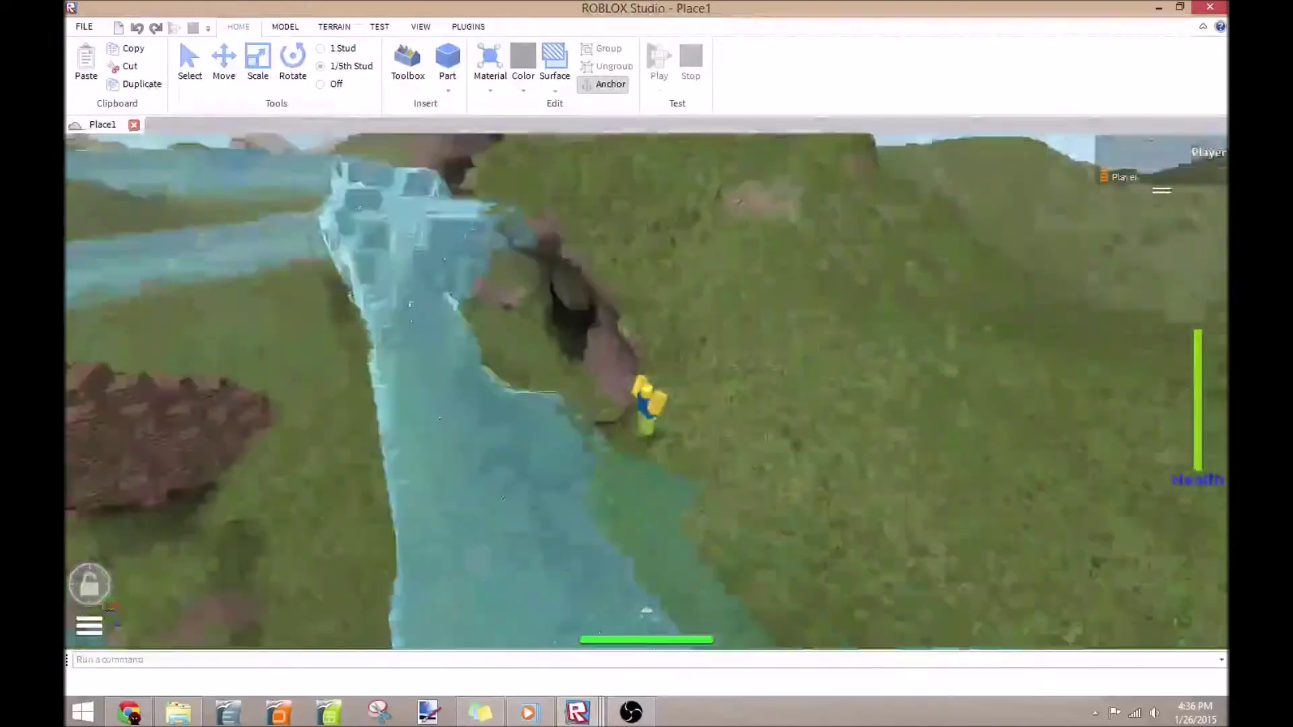
{"action": "key", "text": "w"}
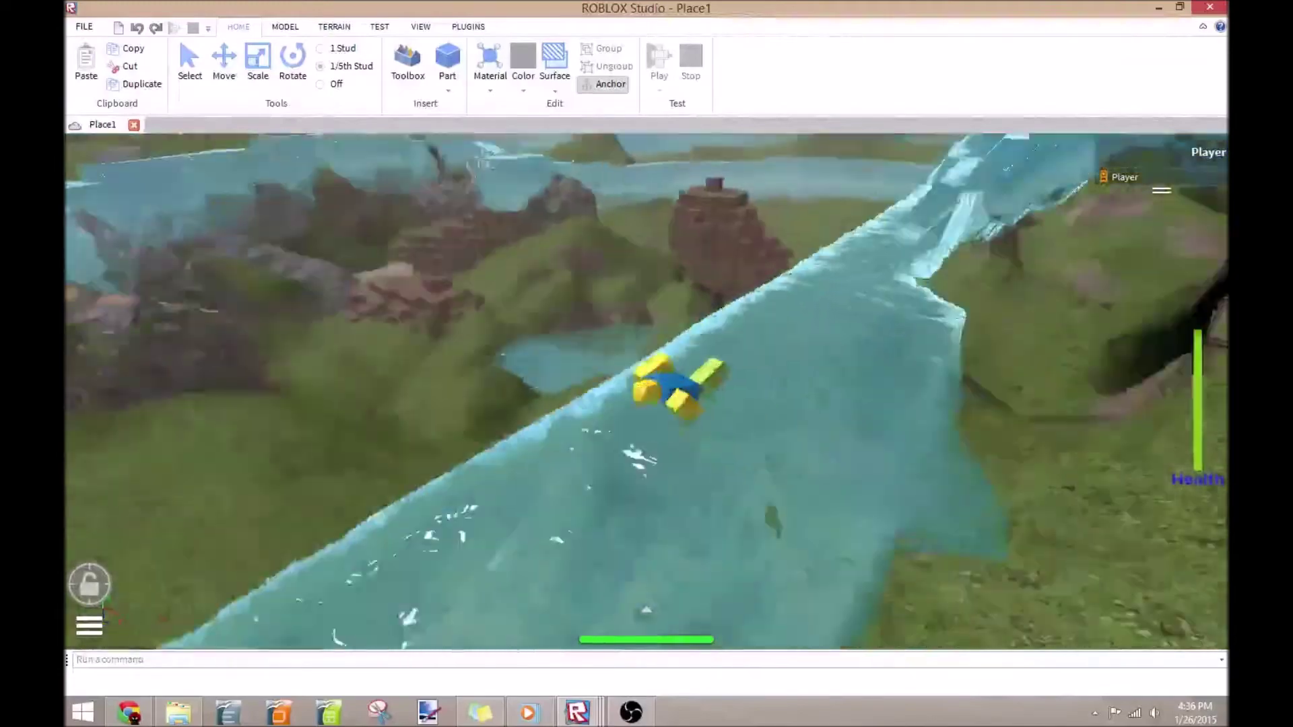
{"action": "key", "text": "w"}
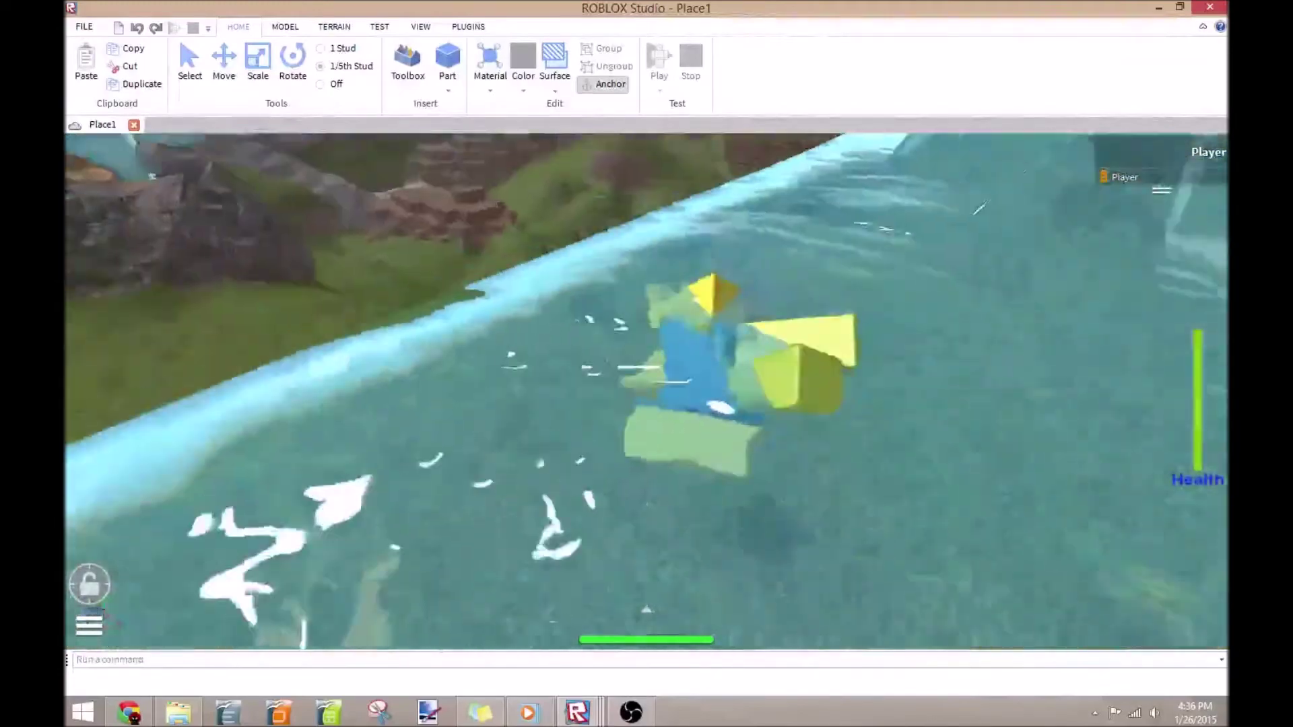
{"action": "key", "text": "w"}
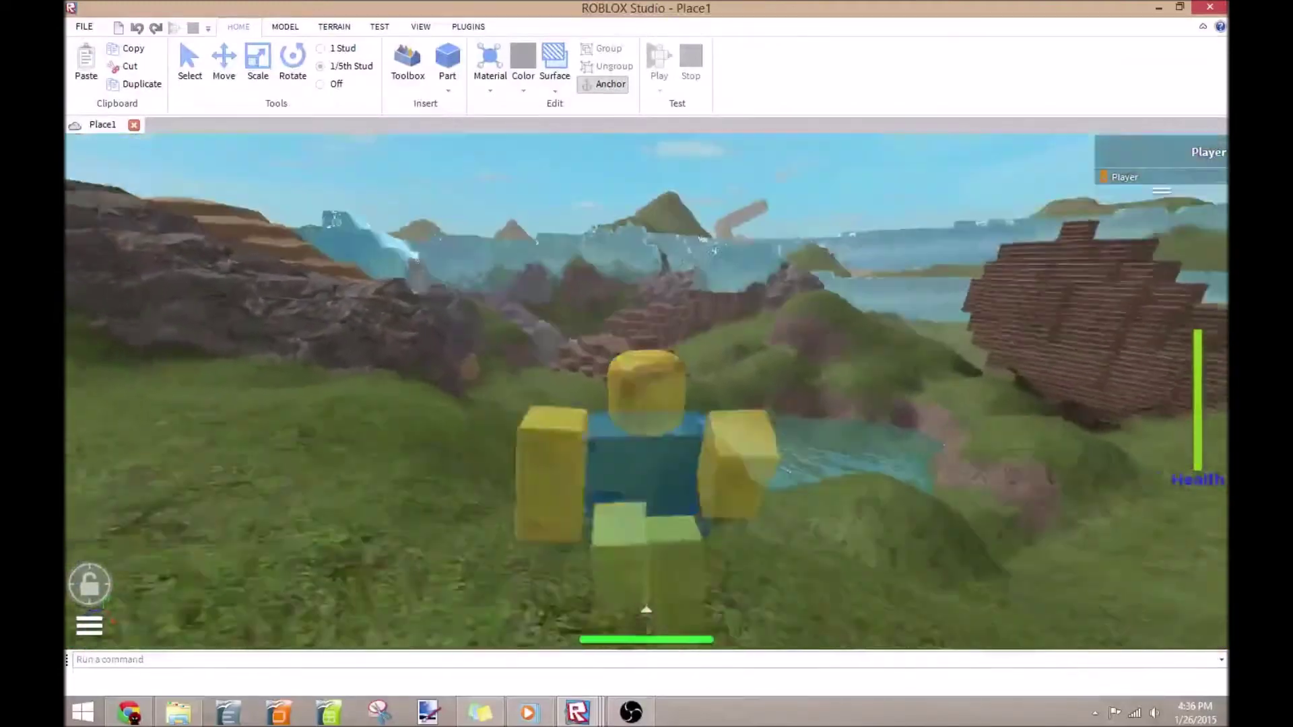
- Walk past the pond to the brick terrain blocks and inspect in first person where they meet the grass
{"action": "key", "text": "w"}
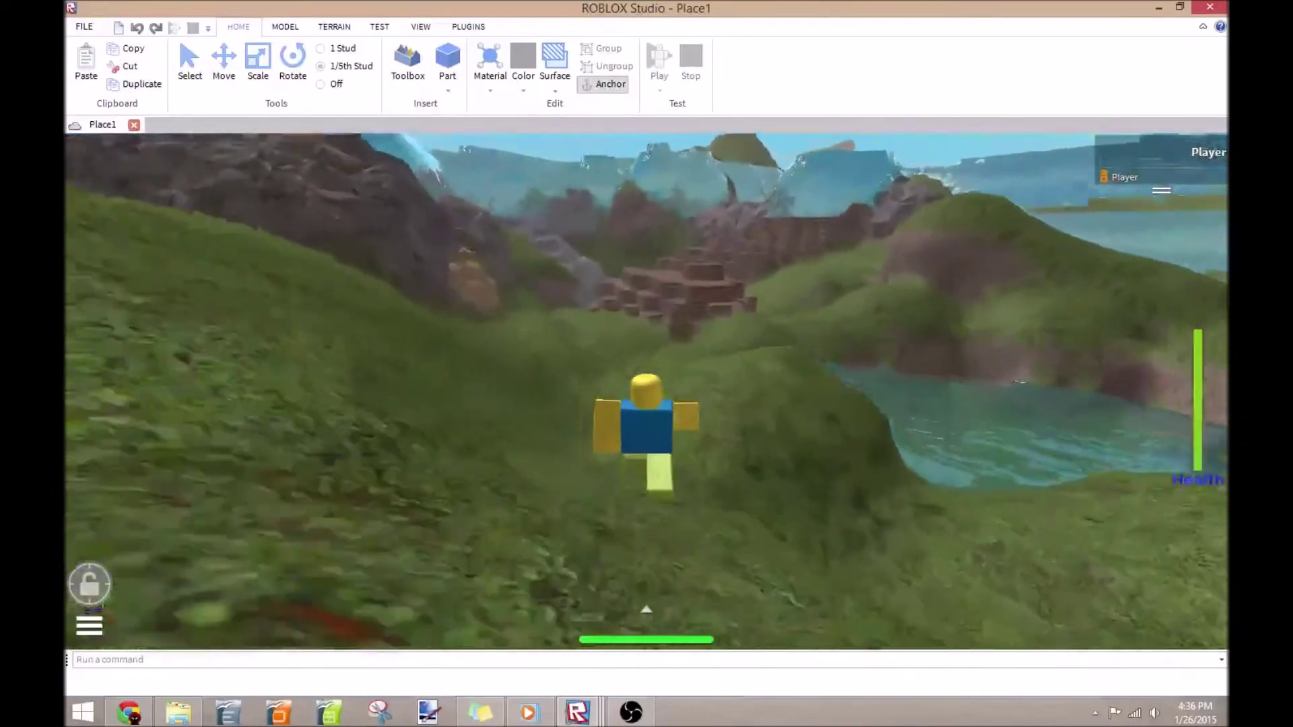
{"action": "key", "text": "w"}
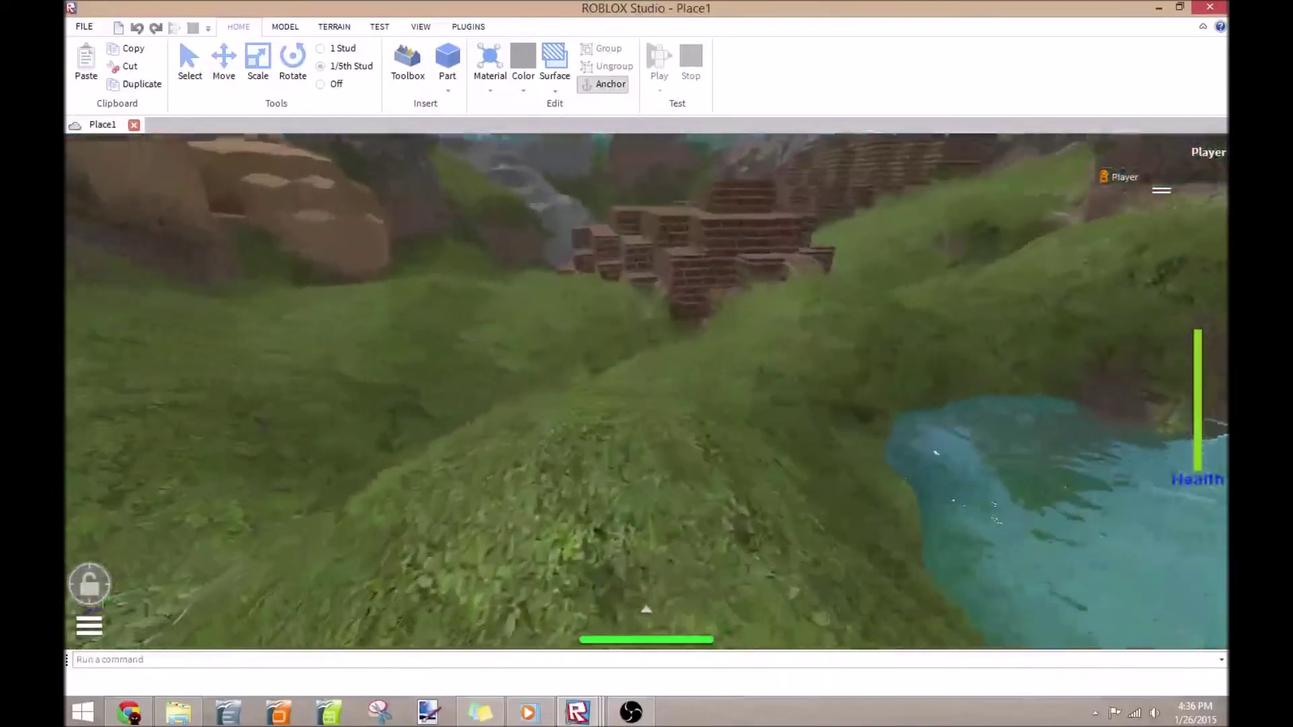
{"action": "key", "text": "w"}
{"action": "key", "text": "w"}
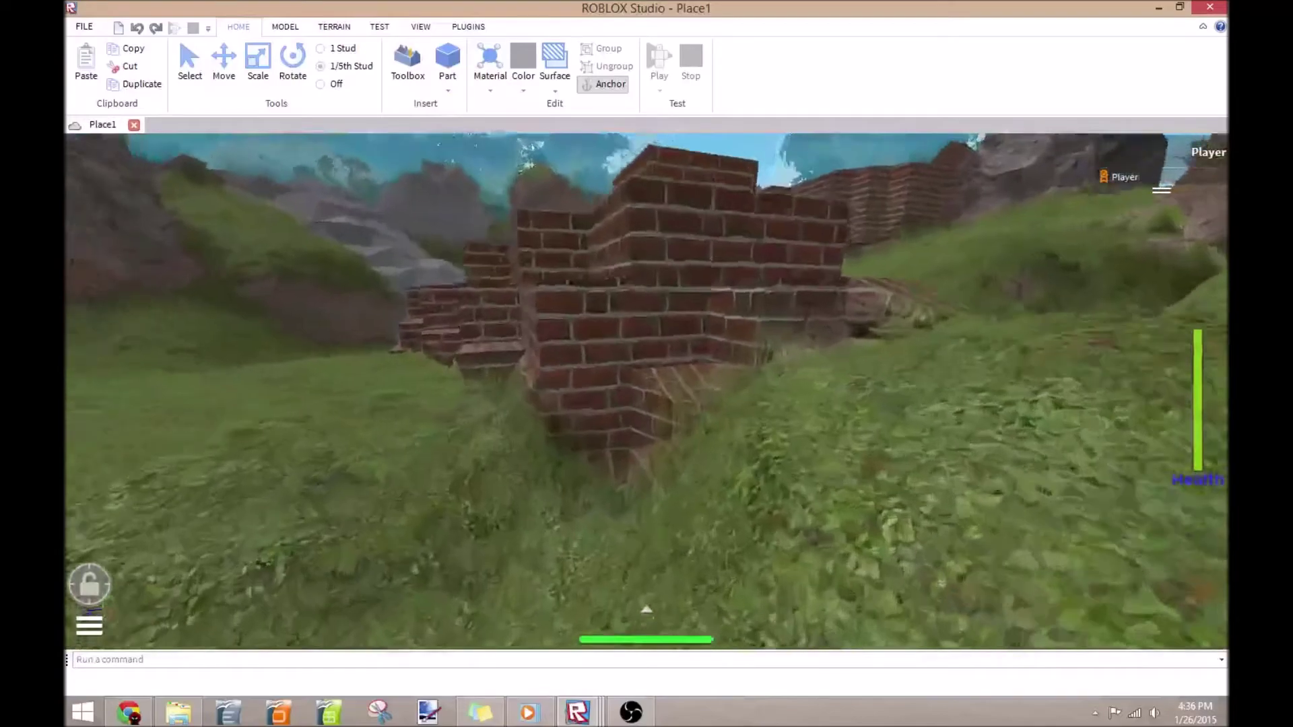
{"action": "key", "text": "s"}
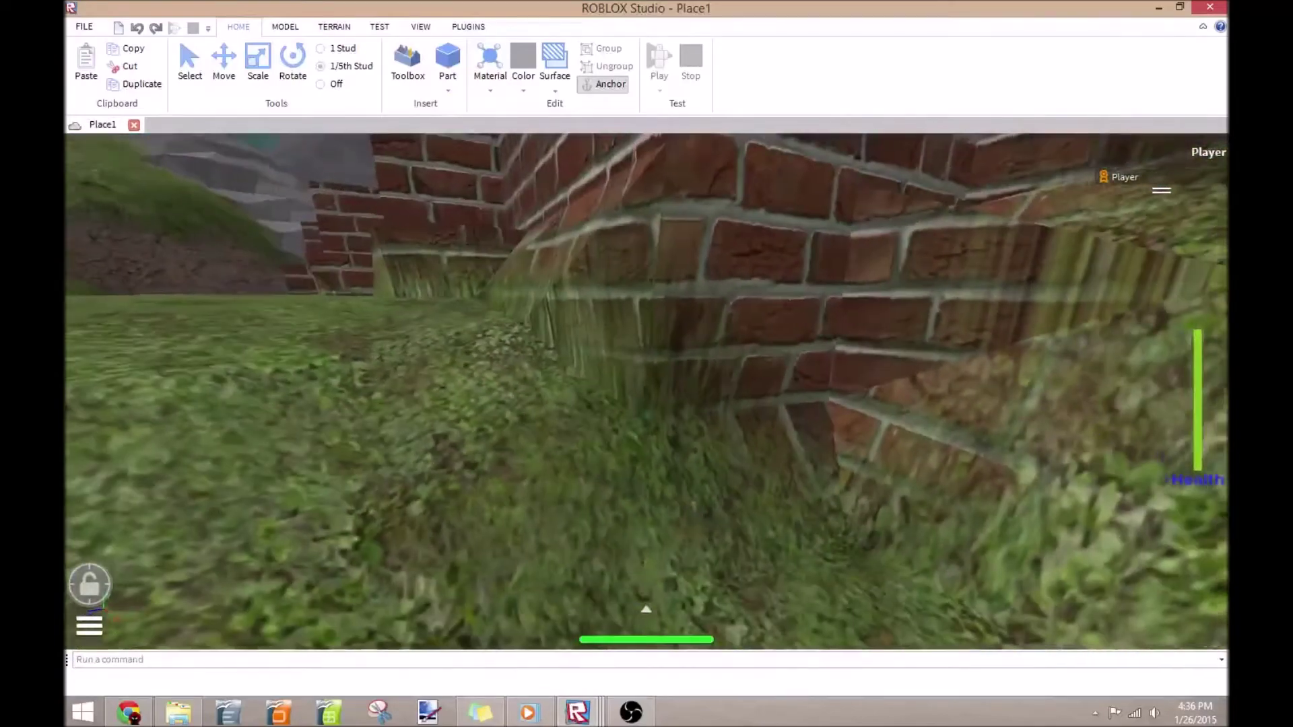